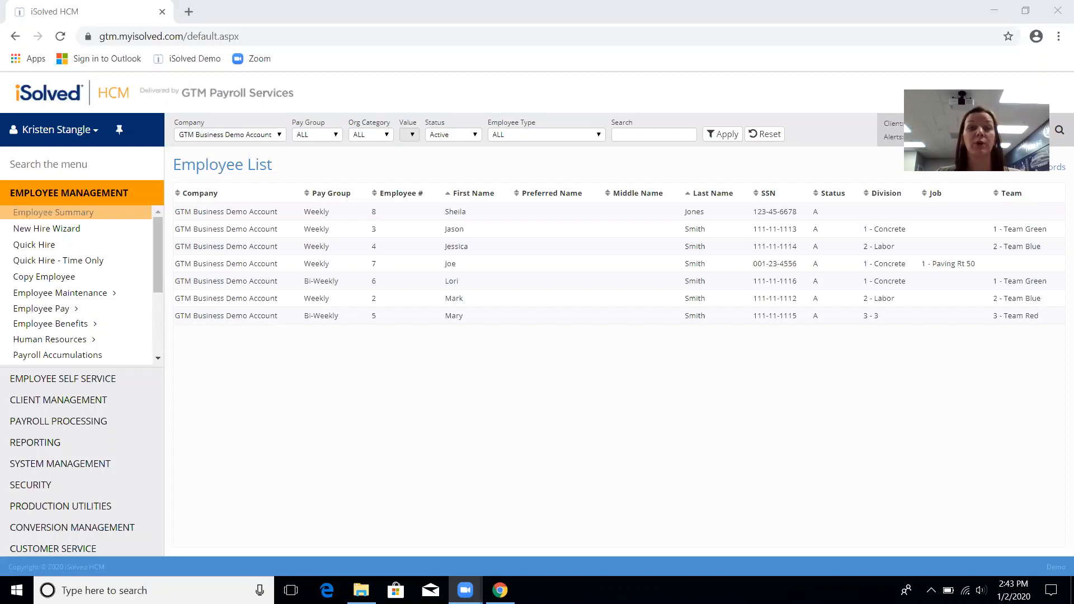
Step: Launch the New Hire Wizard for the GTM Business Demo Account from Employee Management
left_click(49, 185)
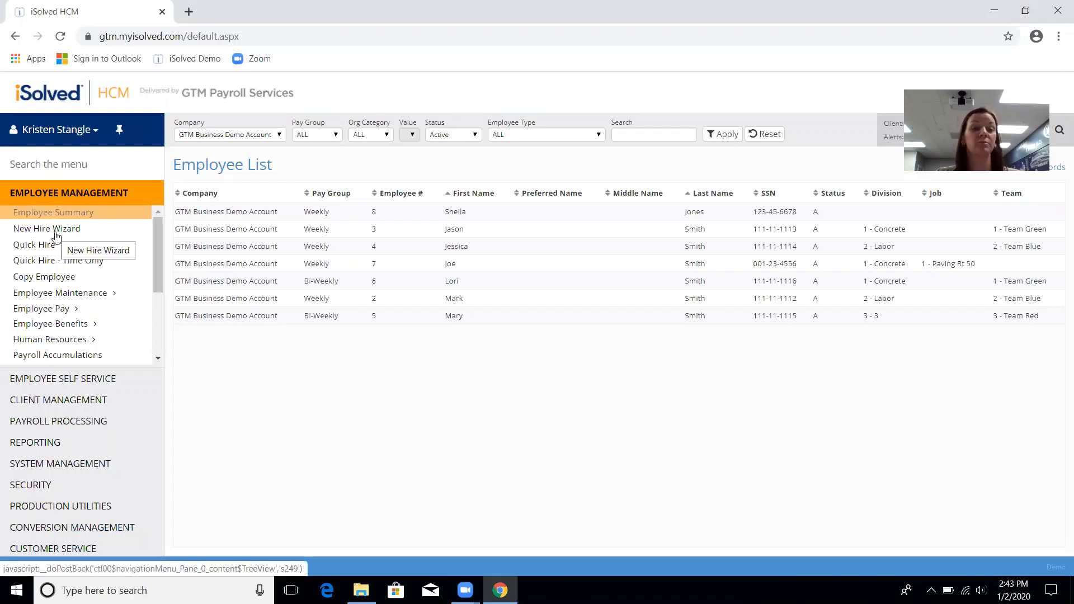
left_click(56, 230)
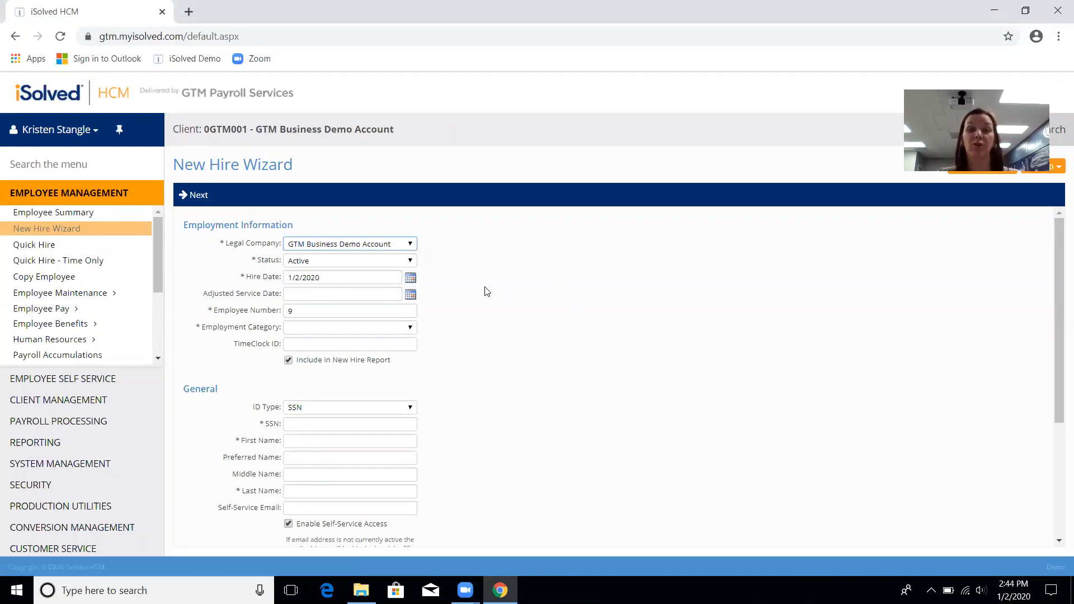
Step: Keep GTM Business Demo Account, set hire date 12/30/2019, keep employee number 9, category Full Time
left_click(411, 245)
left_click(412, 246)
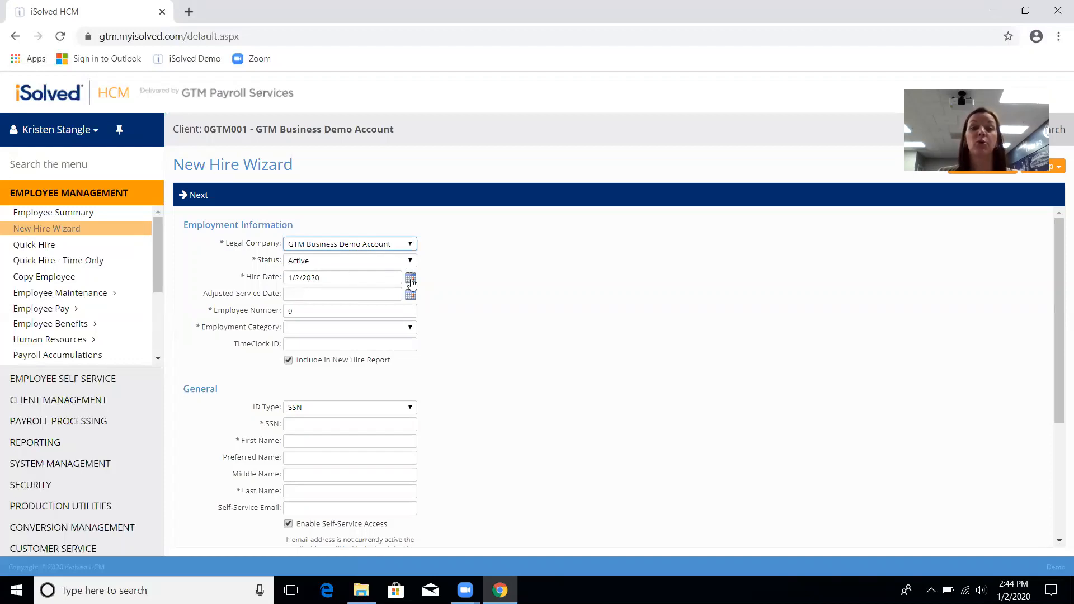
left_click(412, 280)
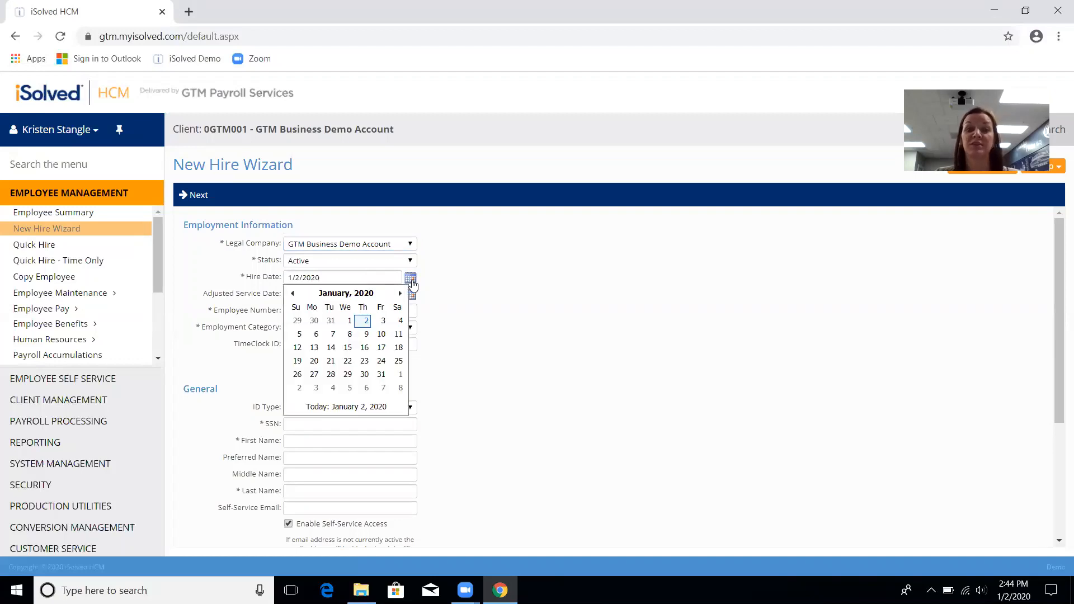
left_click(314, 320)
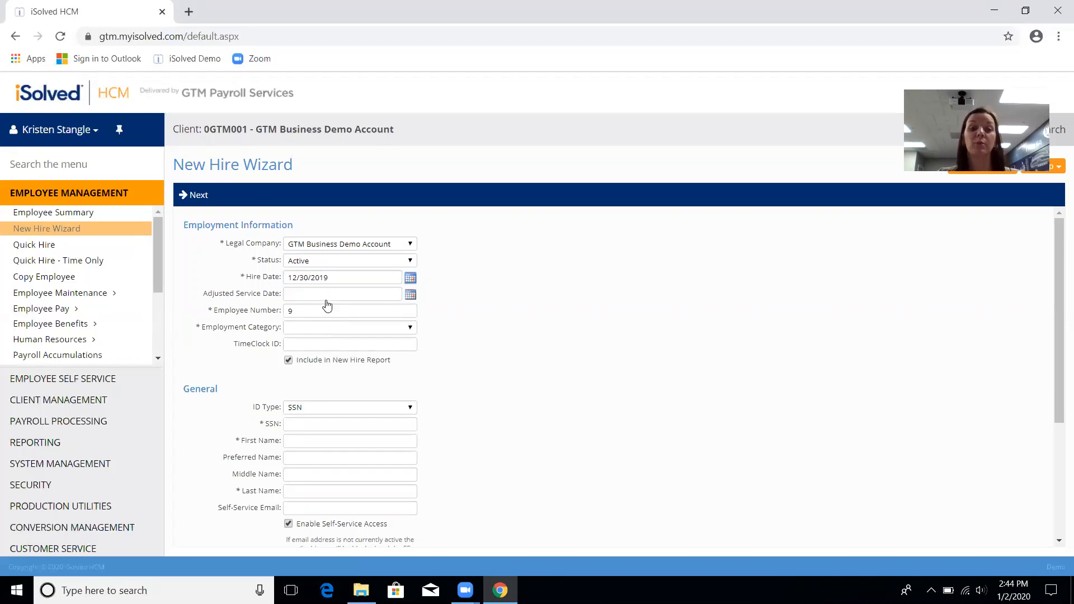
left_click(324, 309)
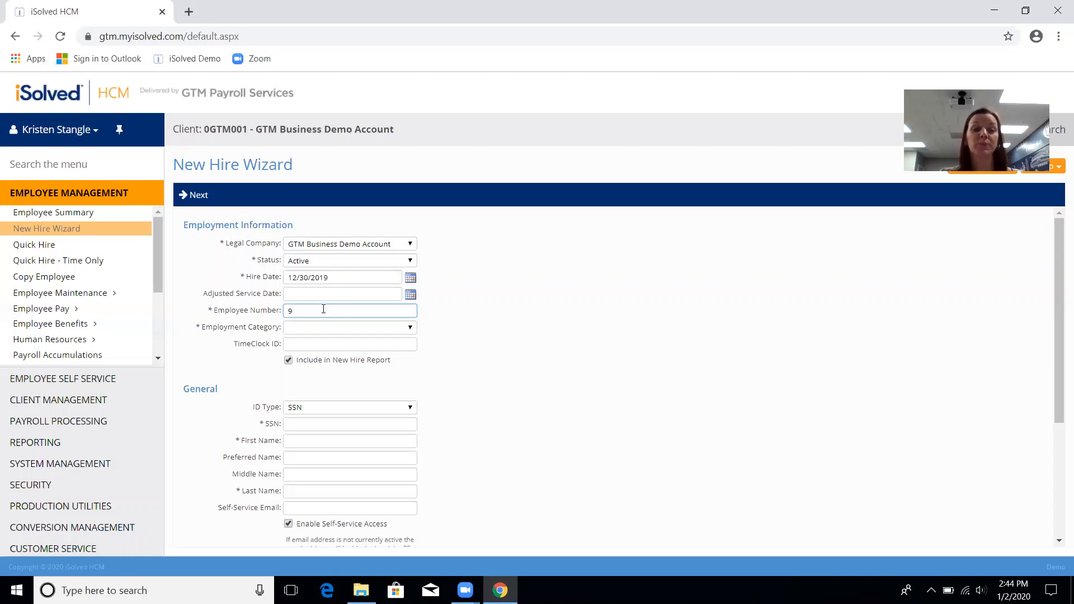
key("Tab")
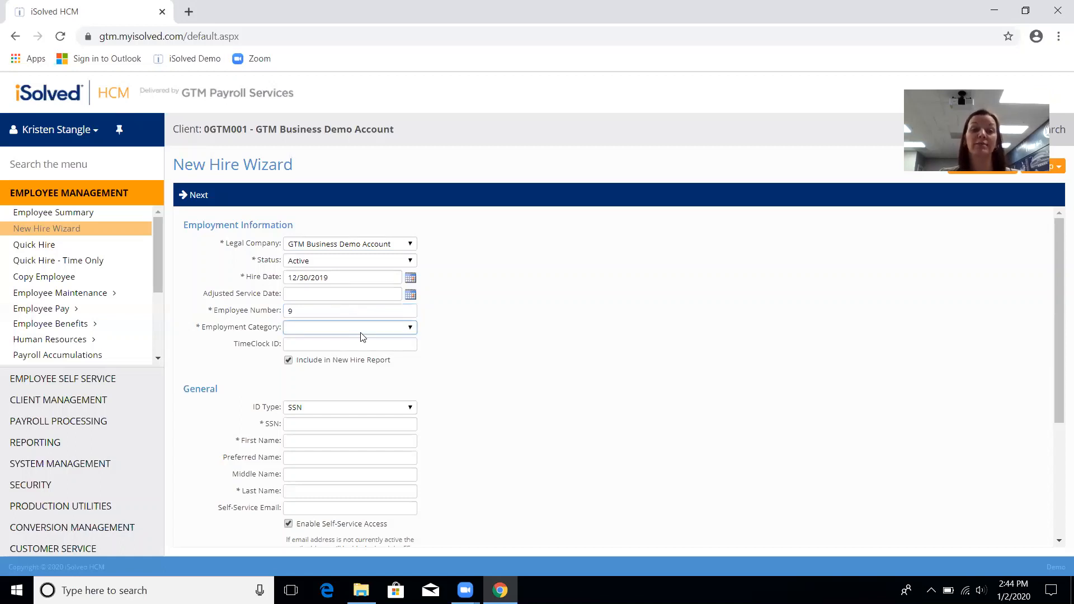
left_click(362, 335)
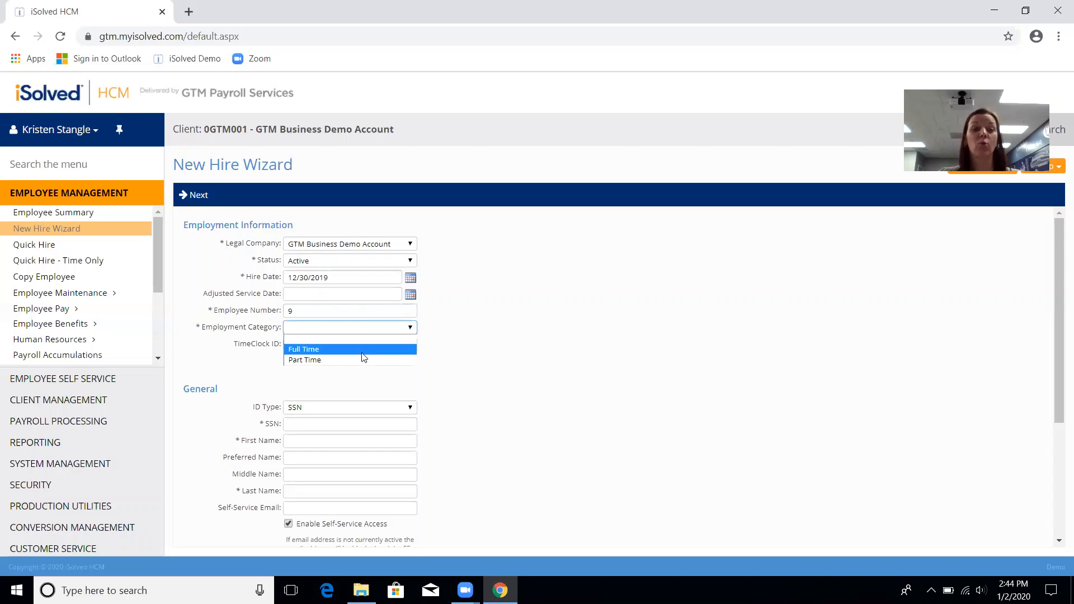
left_click(365, 357)
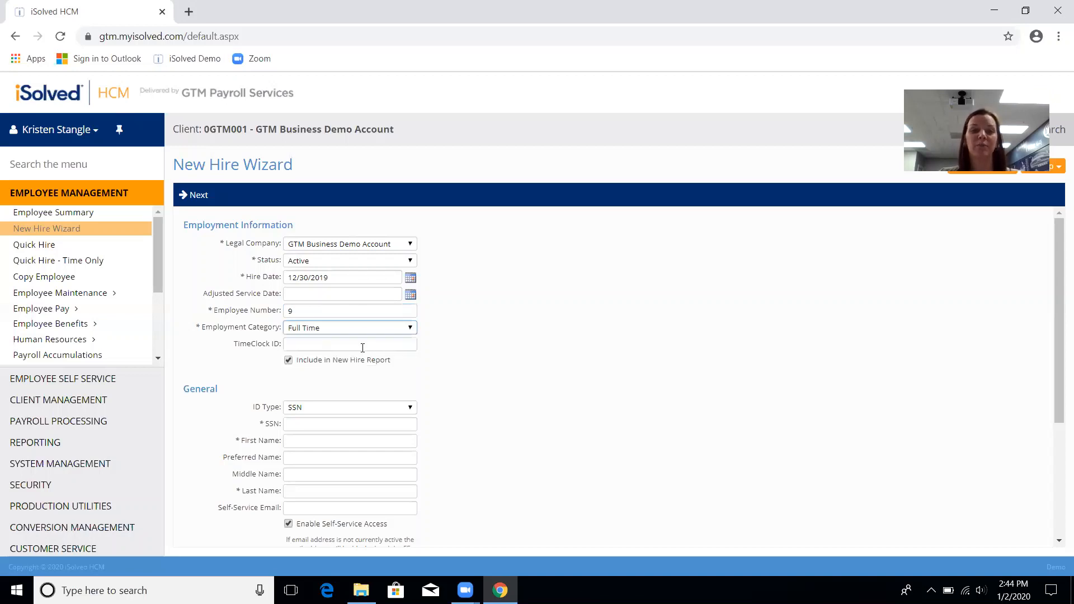
left_click(361, 344)
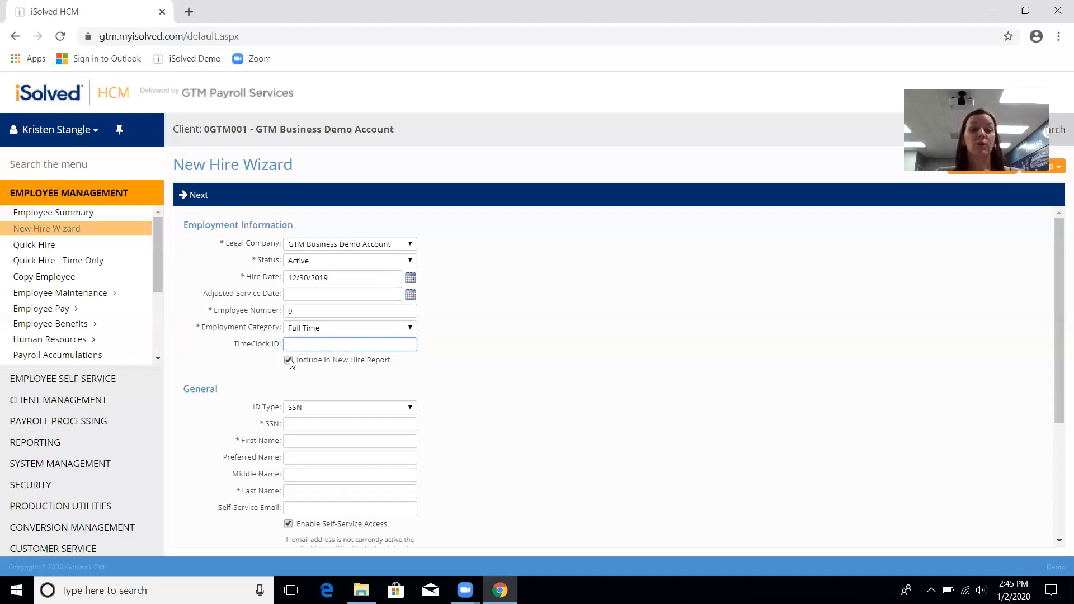
Step: With ID type SSN, enter the new hire's SSN, first name, last name and self-service e-mail
scroll(289, 366, "down", 1)
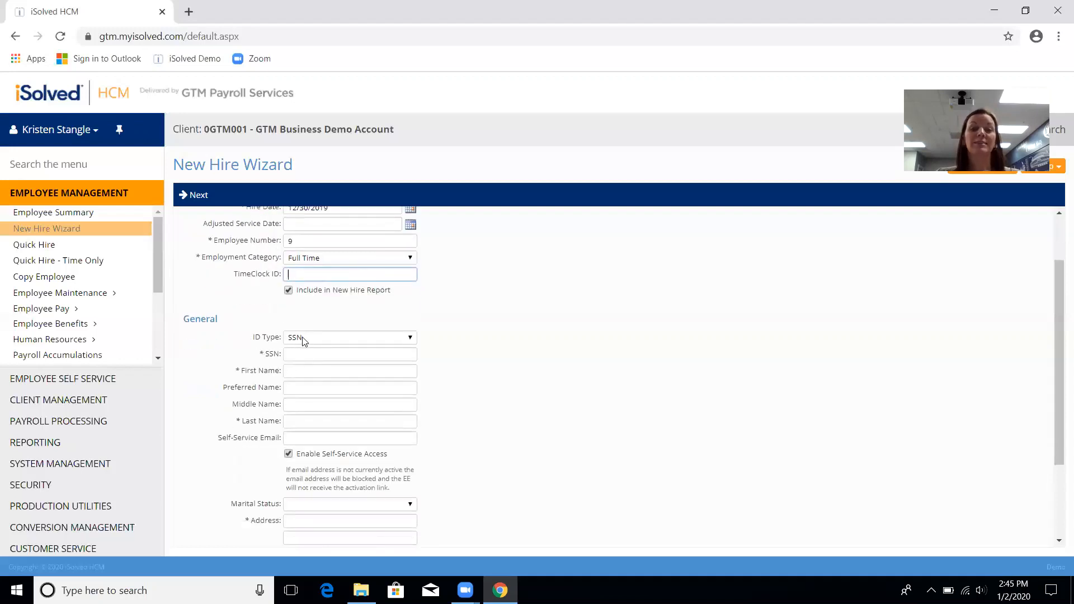
left_click(302, 338)
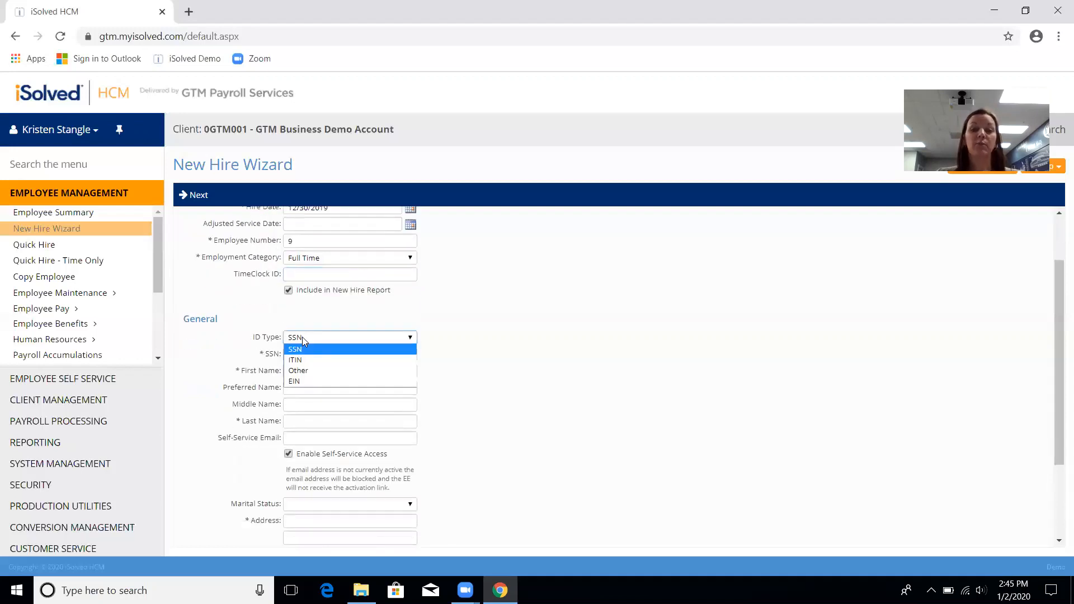
left_click(350, 357)
left_click(343, 354)
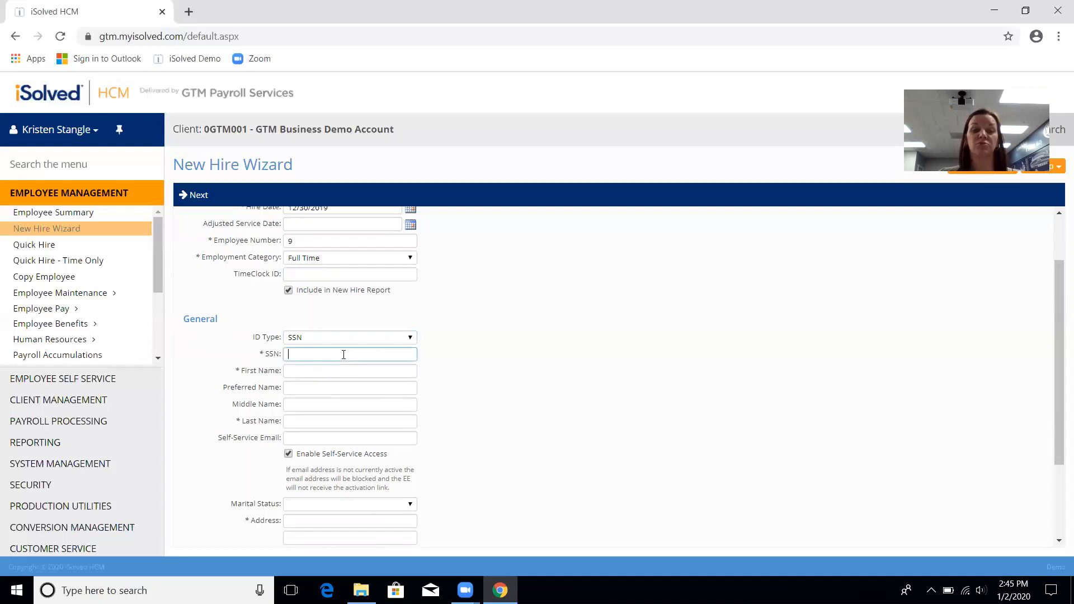
type("055")
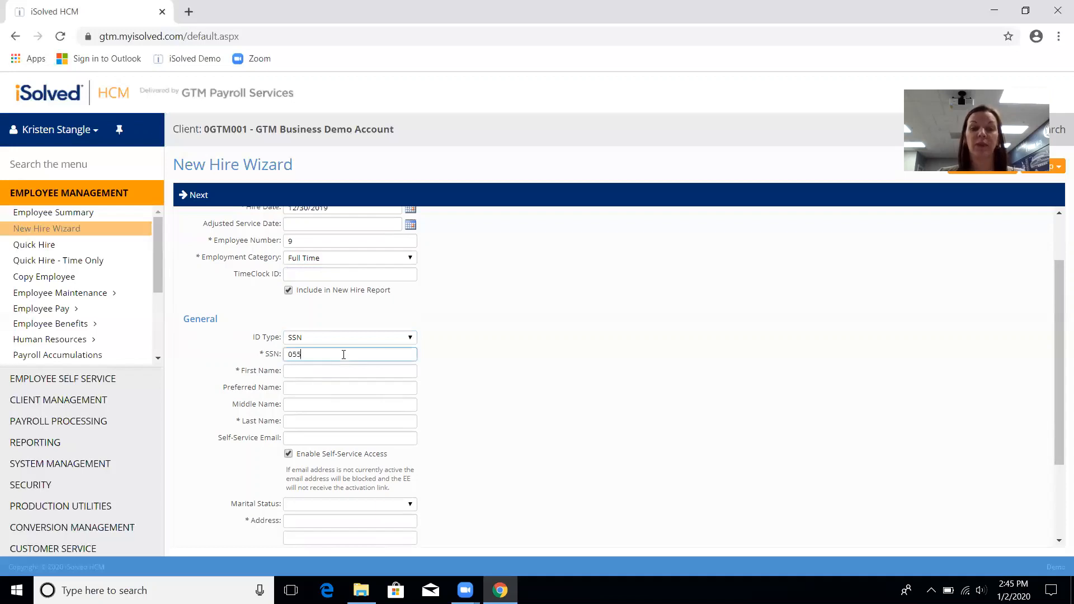
type("-55-1234")
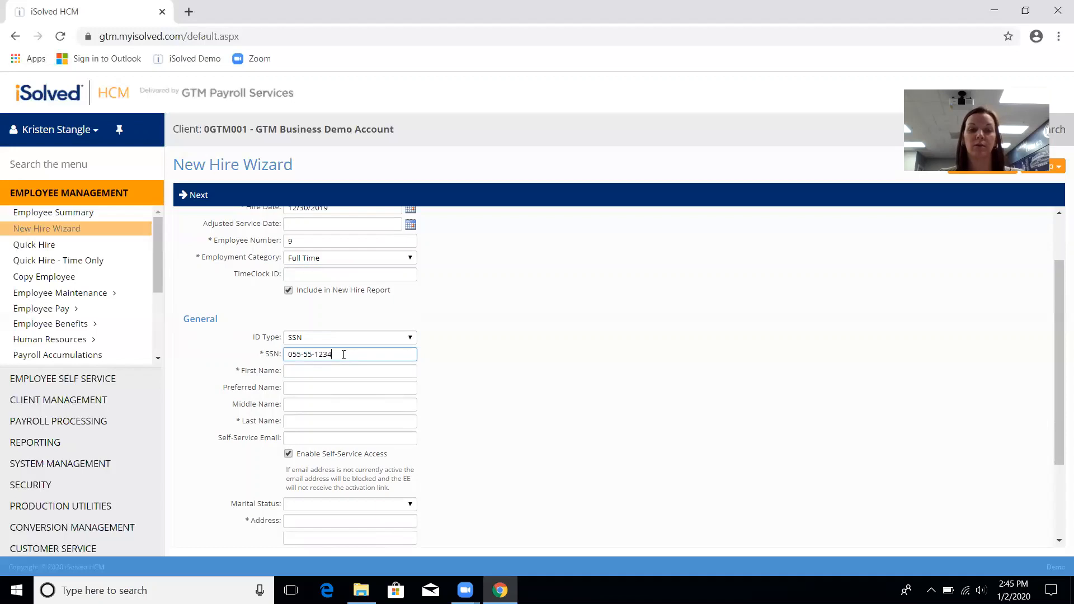
key("Tab")
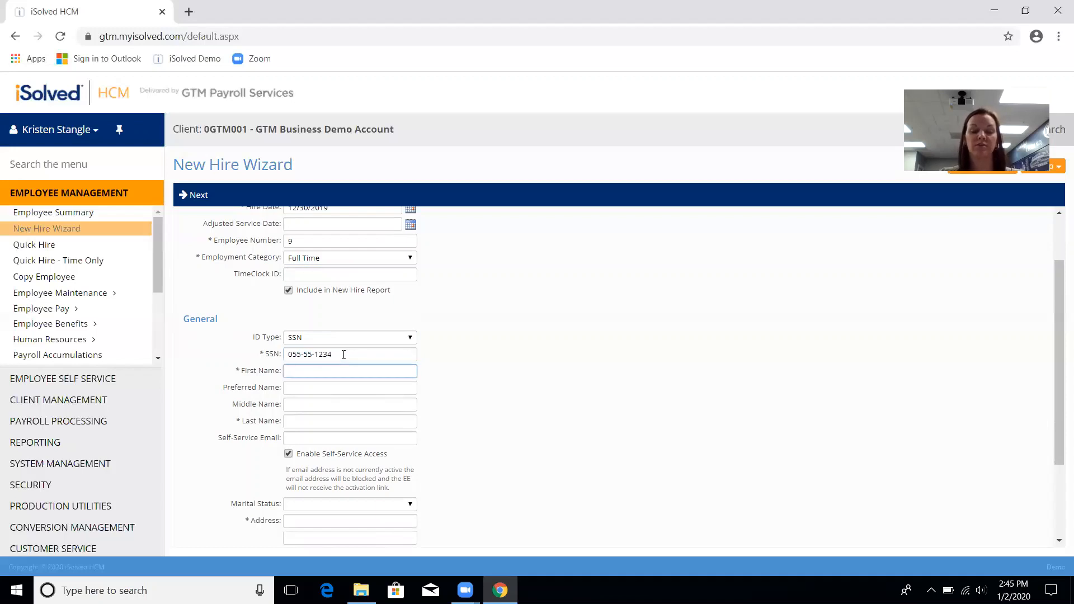
type("Arie")
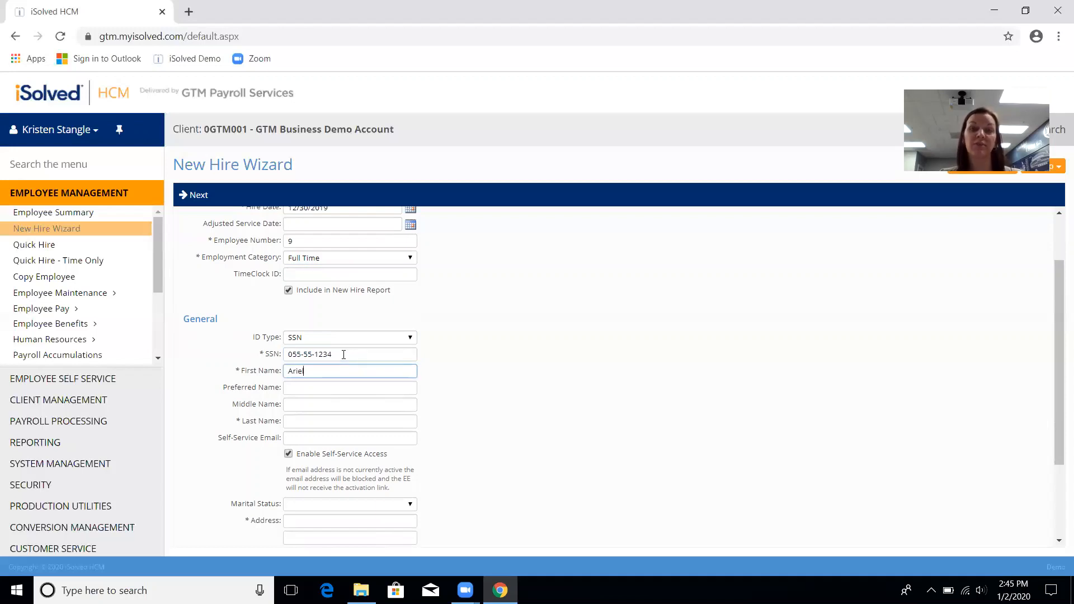
type("l")
key("Tab")
key("Tab")
key("Tab")
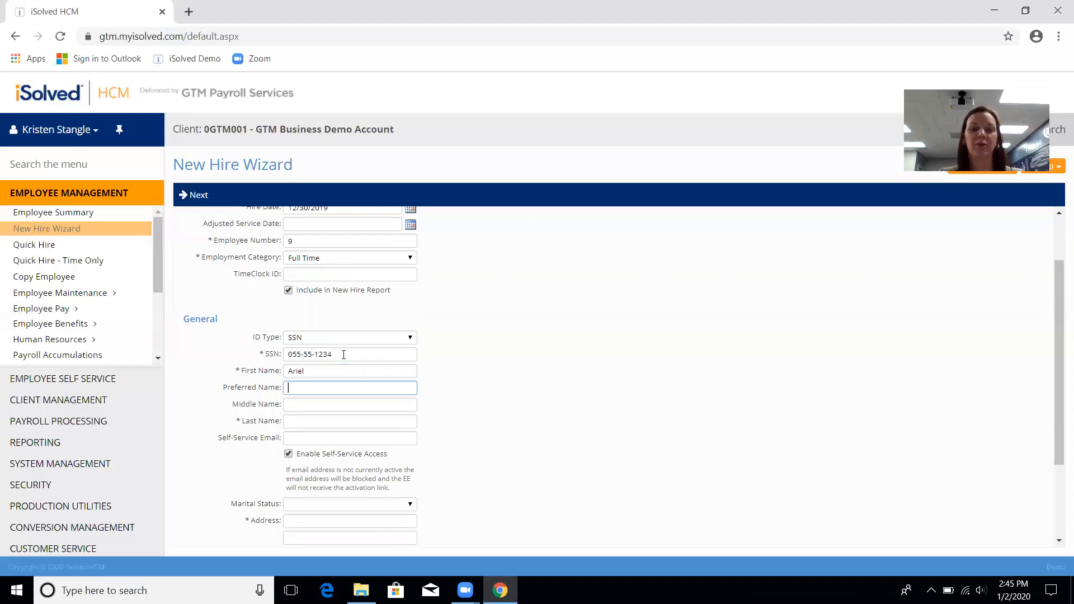
type("Titan")
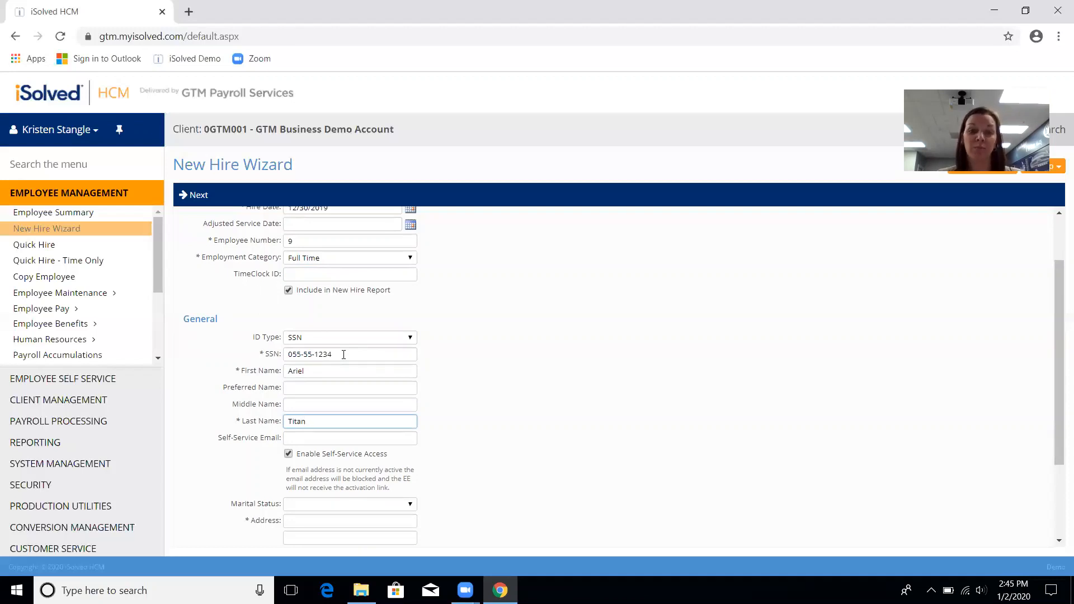
key("Tab")
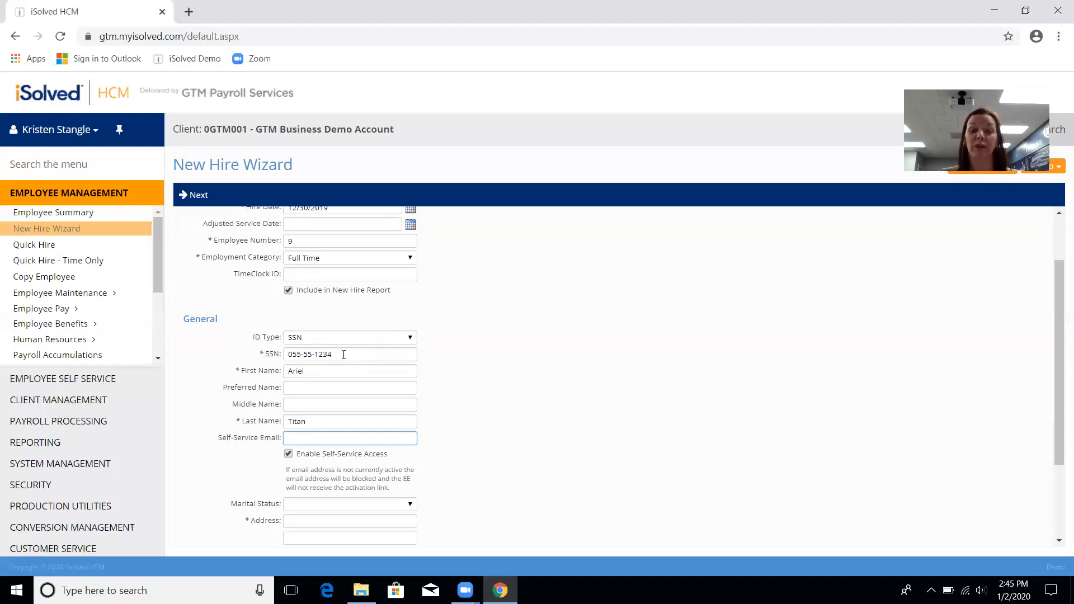
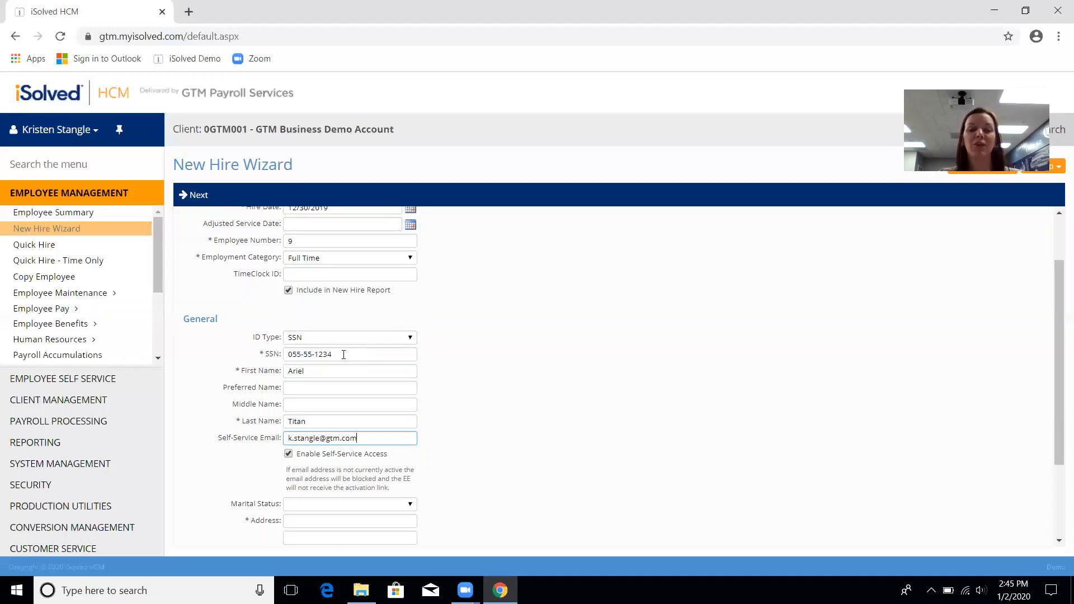
key("Tab")
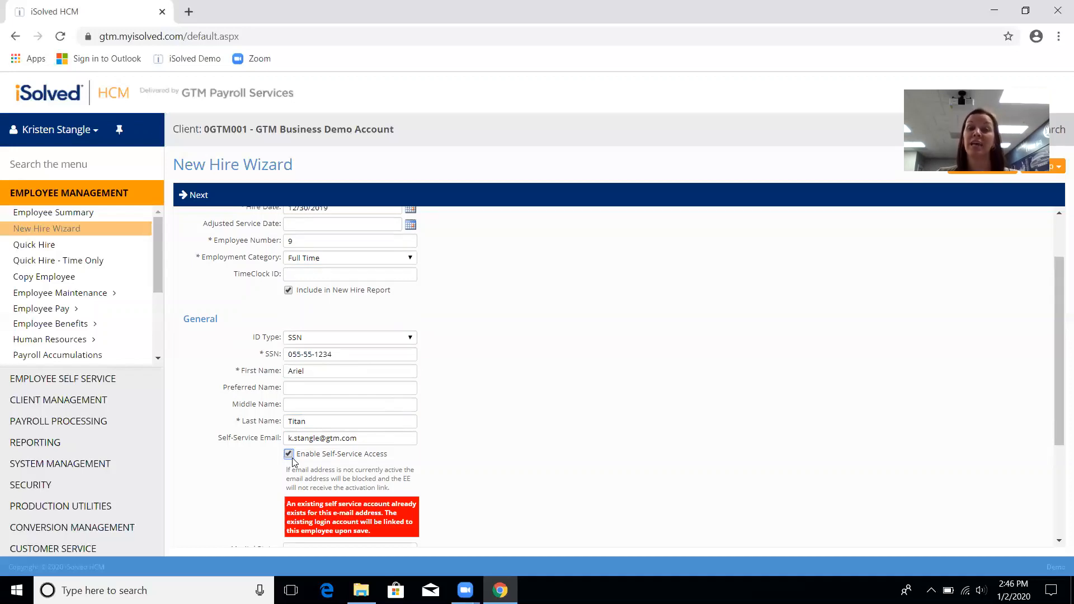
Step: Change the self-service e-mail's domain to gmail
scroll(292, 460, "down", 3)
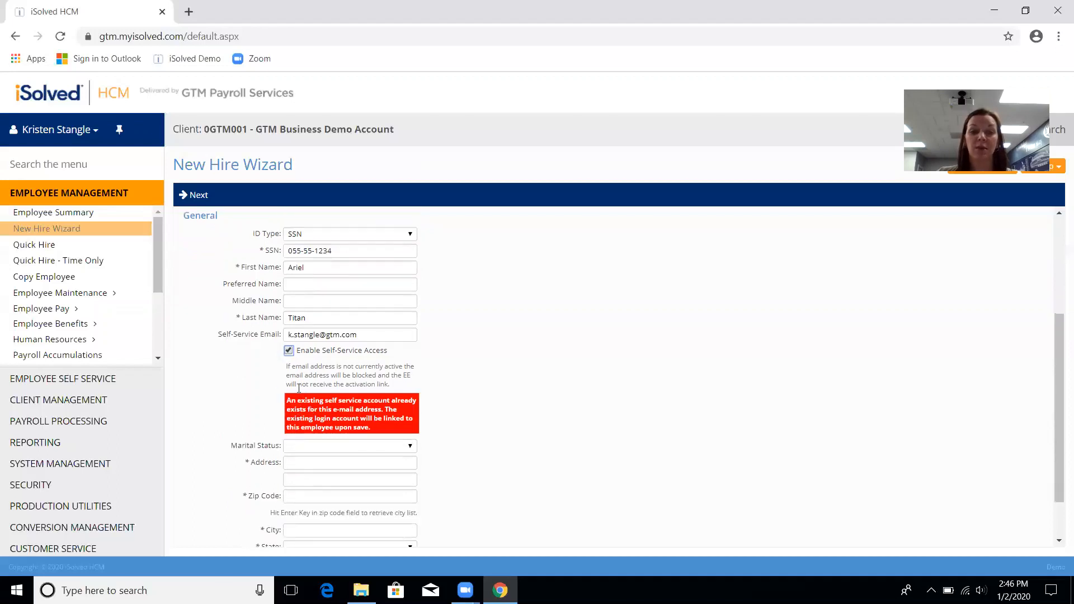
scroll(332, 297, "up", 1)
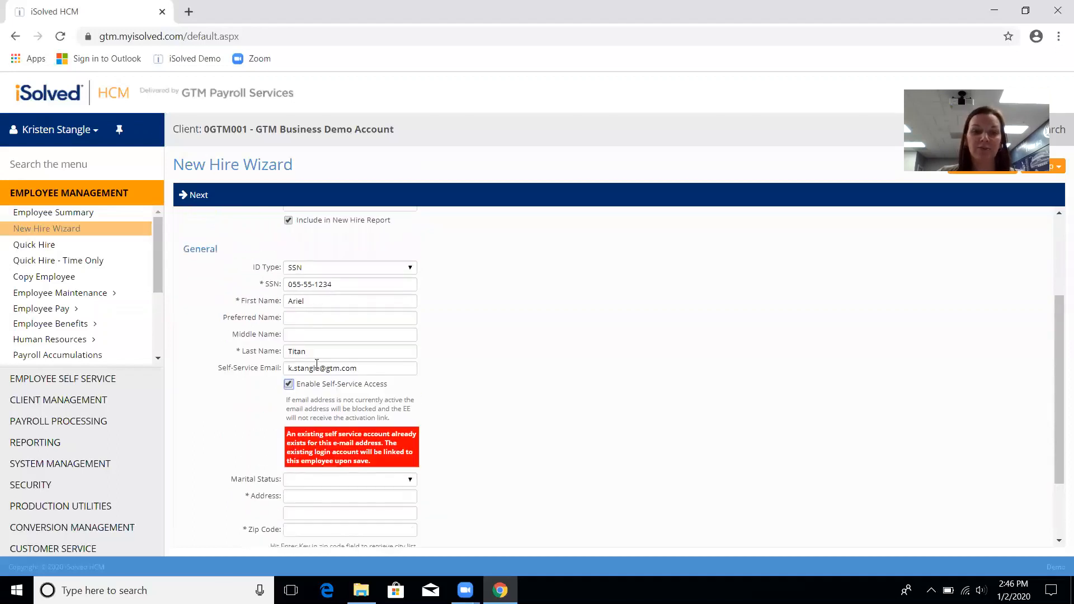
left_click(333, 369)
double_click(333, 369)
type("gmail")
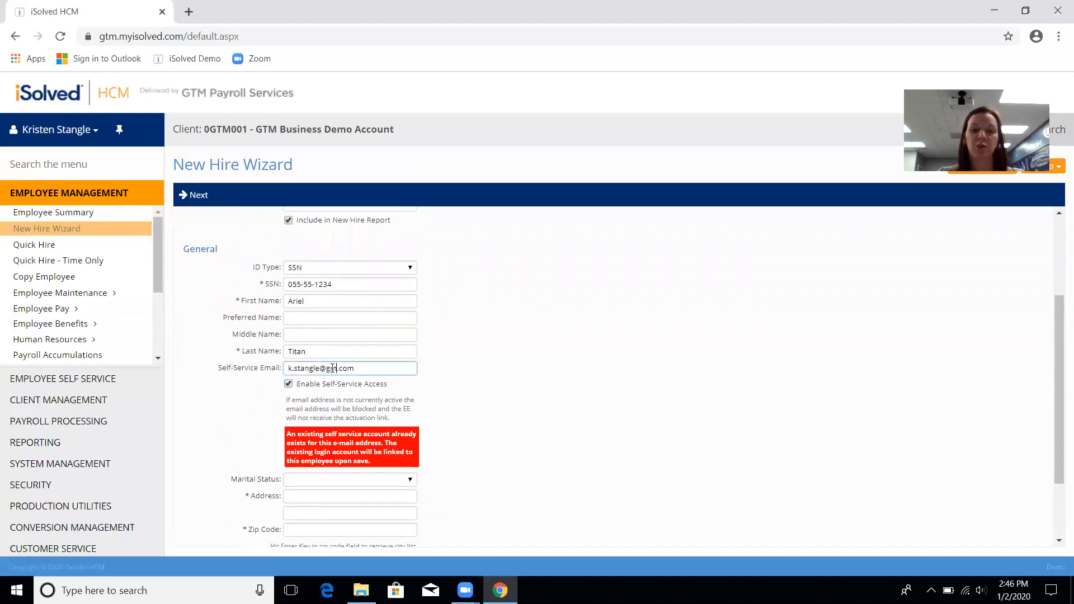
key("Tab")
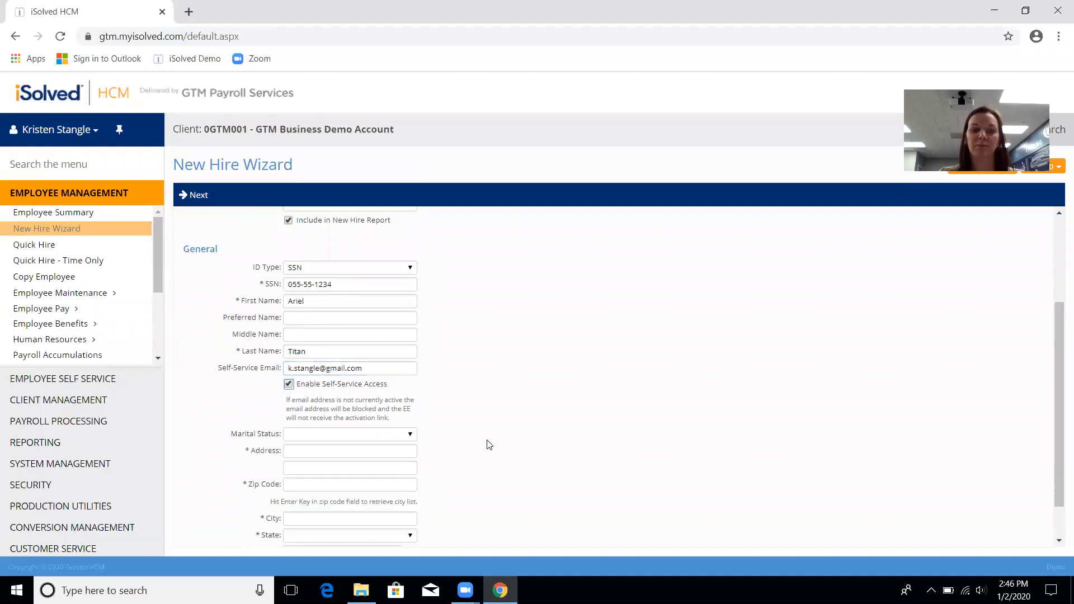
Step: Enter the new hire's street address and zip code
left_click(404, 451)
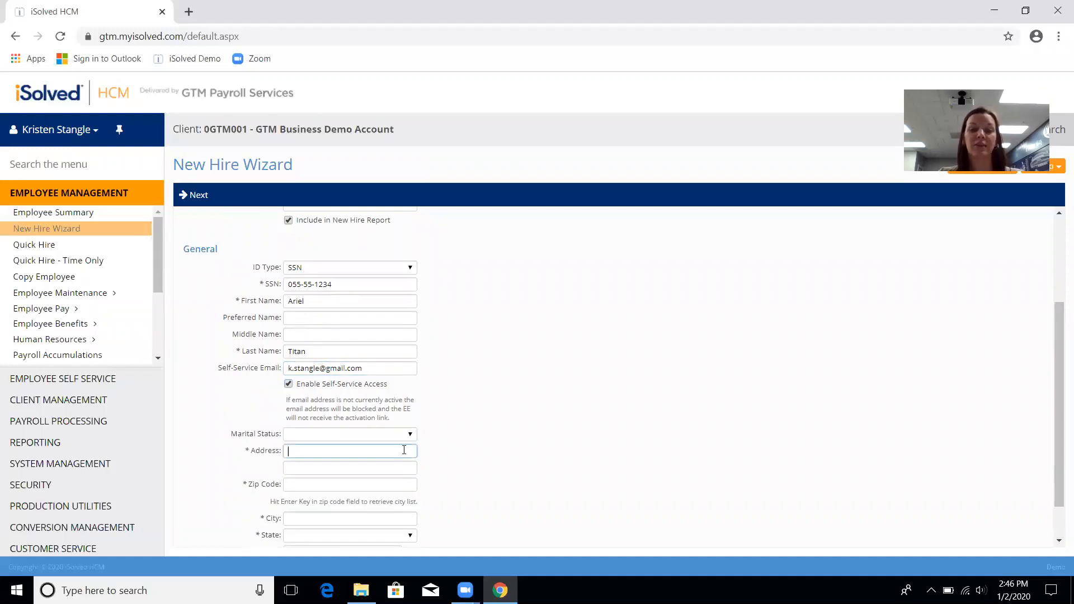
type("55 U")
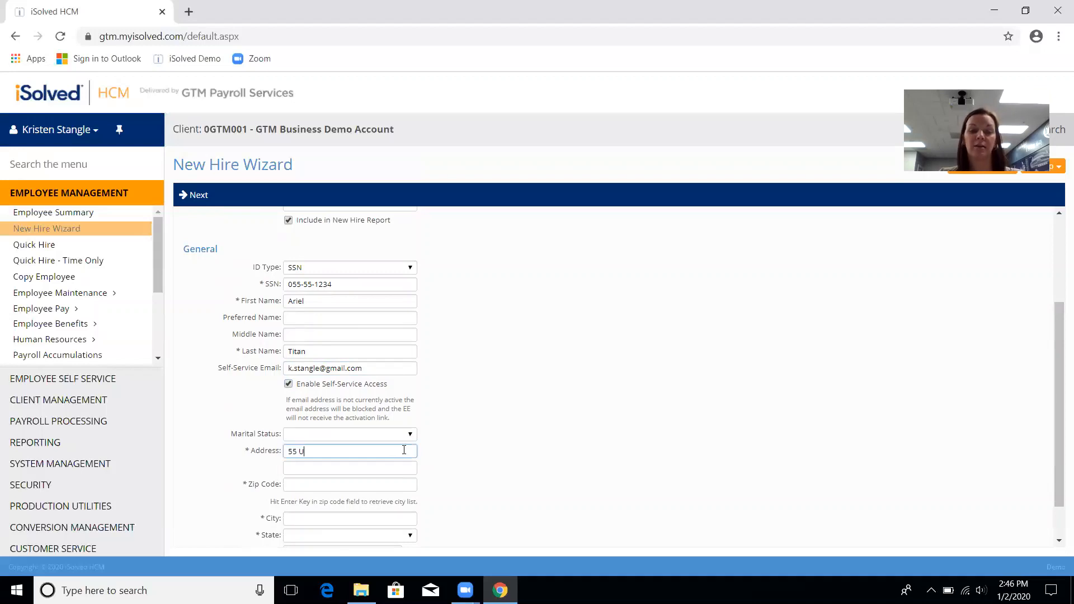
type("nder")
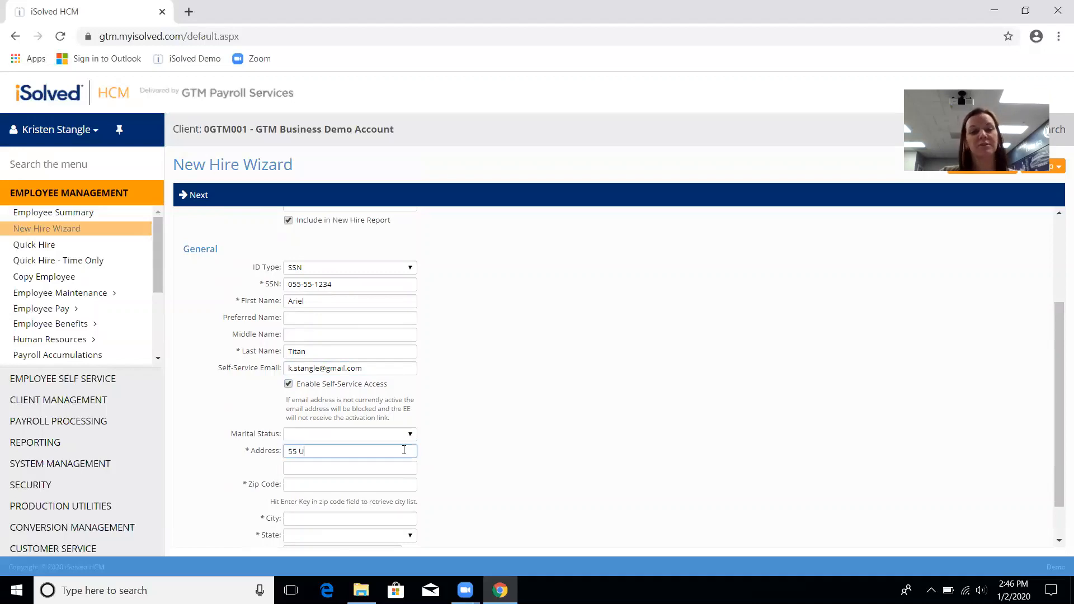
type(" The S")
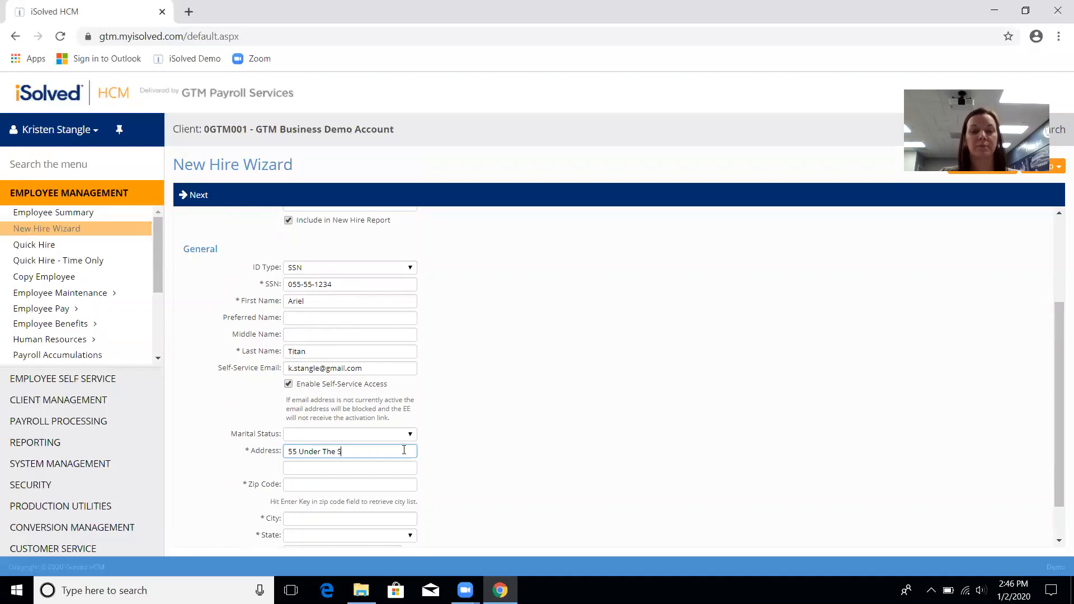
type("ea Drive")
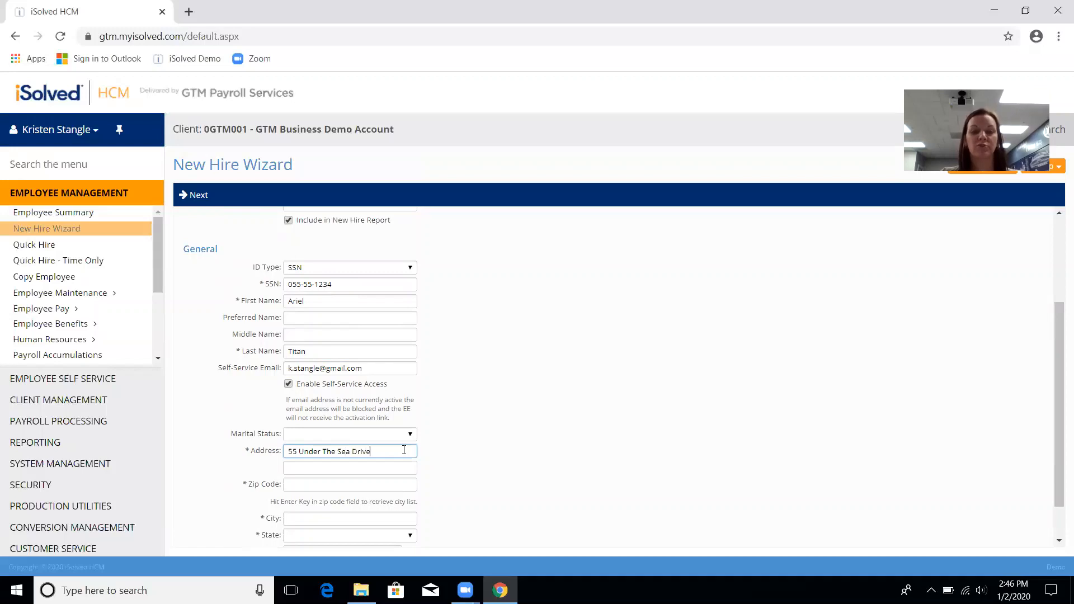
key("Tab")
key("Tab")
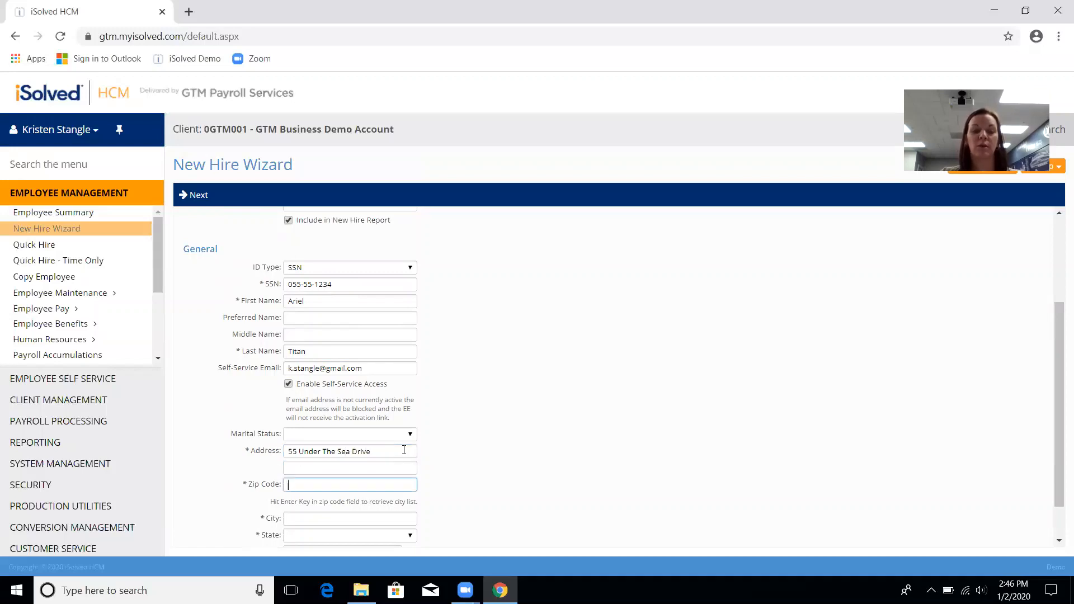
type("1000")
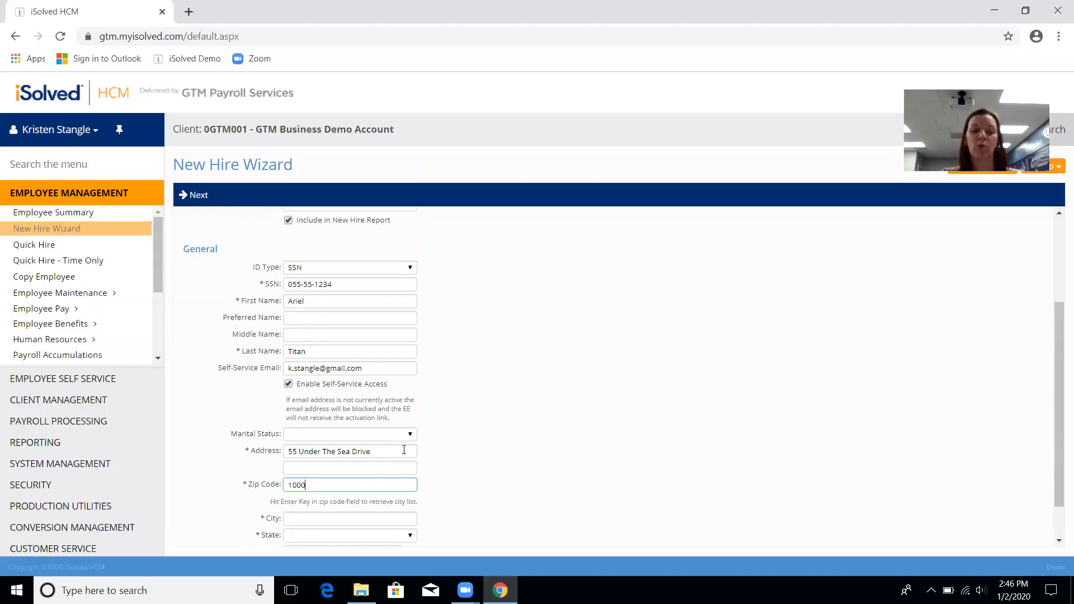
type("22")
key("Tab")
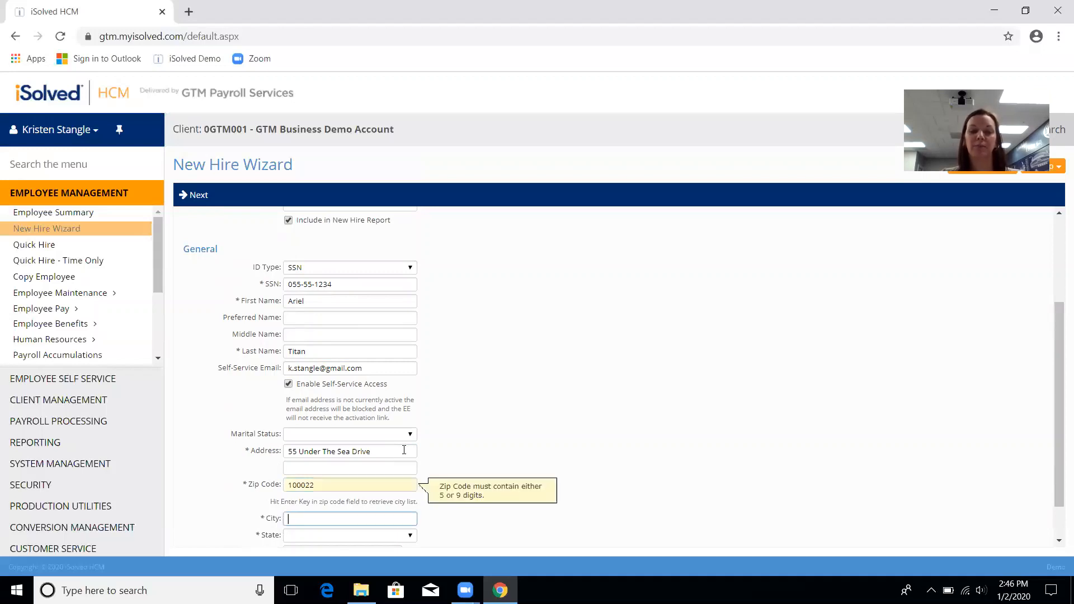
Step: Fix the zip code's wrong digits and pick Manhattan as the city
left_click(309, 485)
key("Return")
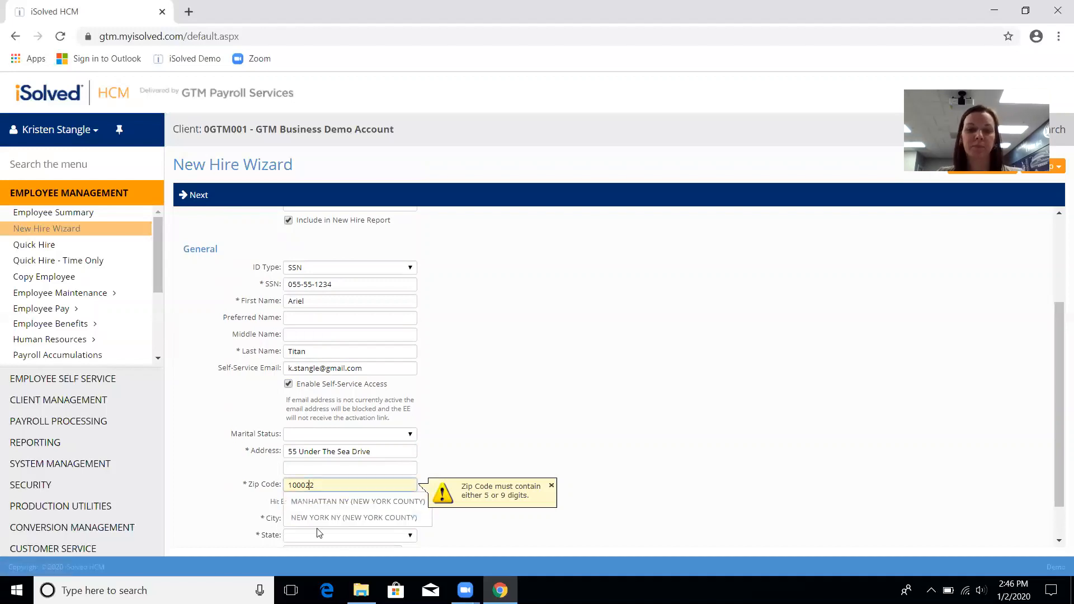
key("BackSpace")
key("BackSpace")
type("0")
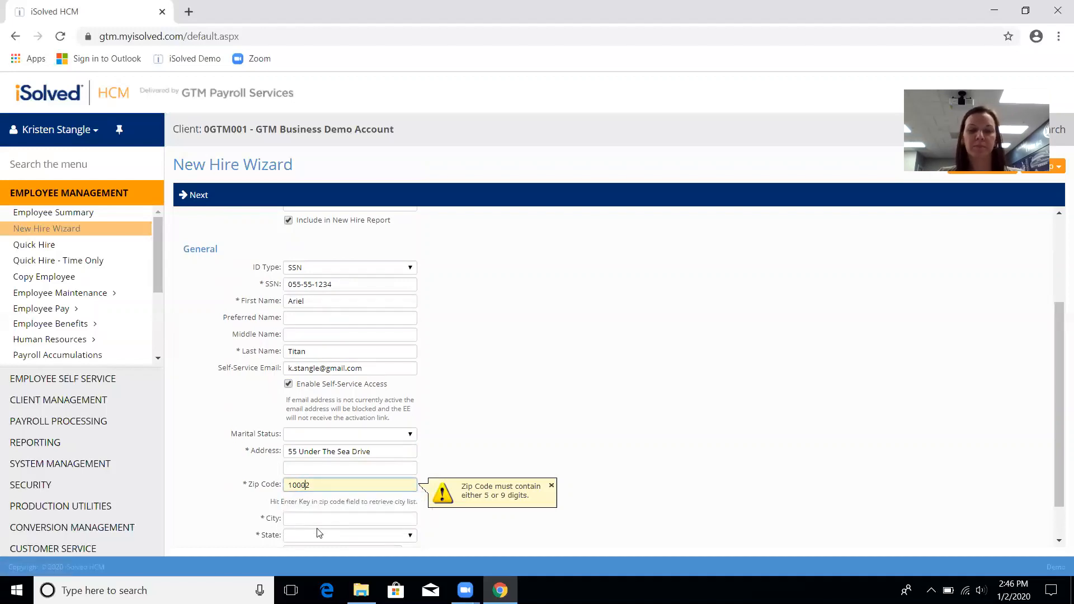
left_click(329, 486)
key("Tab")
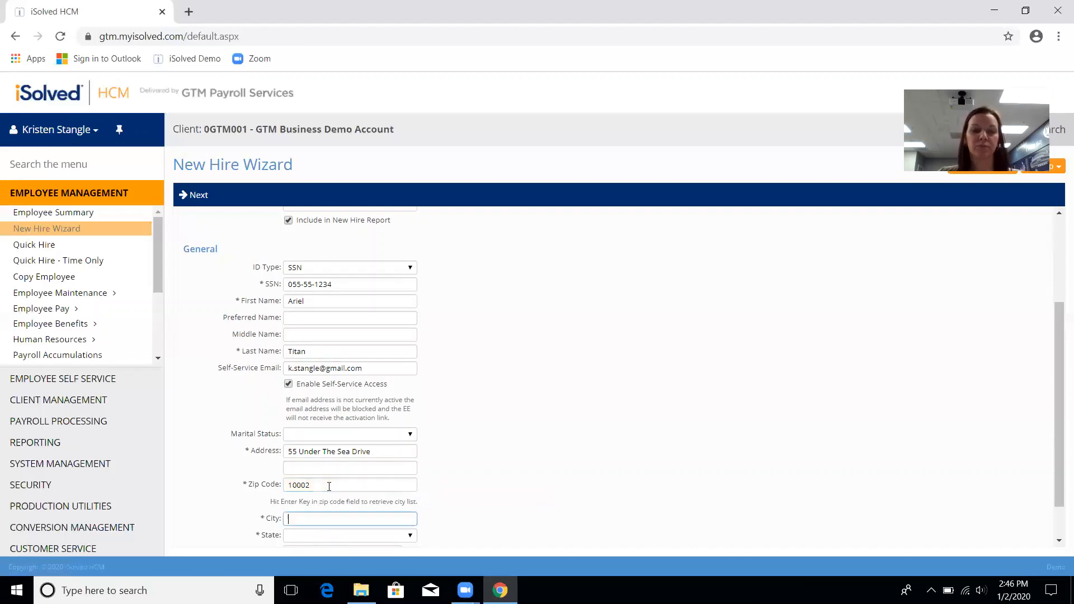
left_click_drag(316, 486, 301, 486)
type("22")
key("Tab")
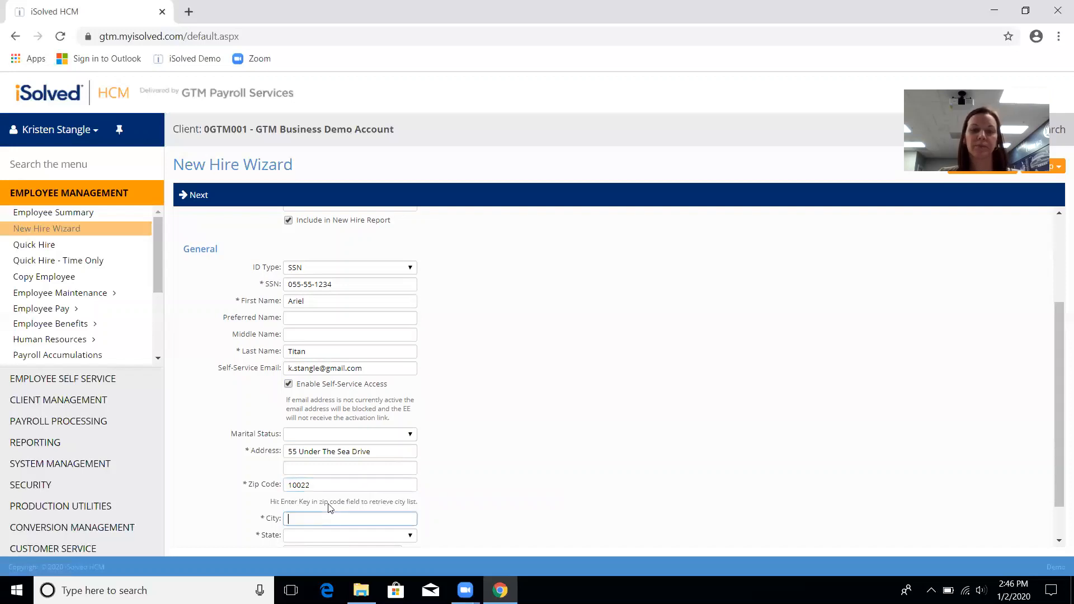
scroll(329, 510, "down", 1)
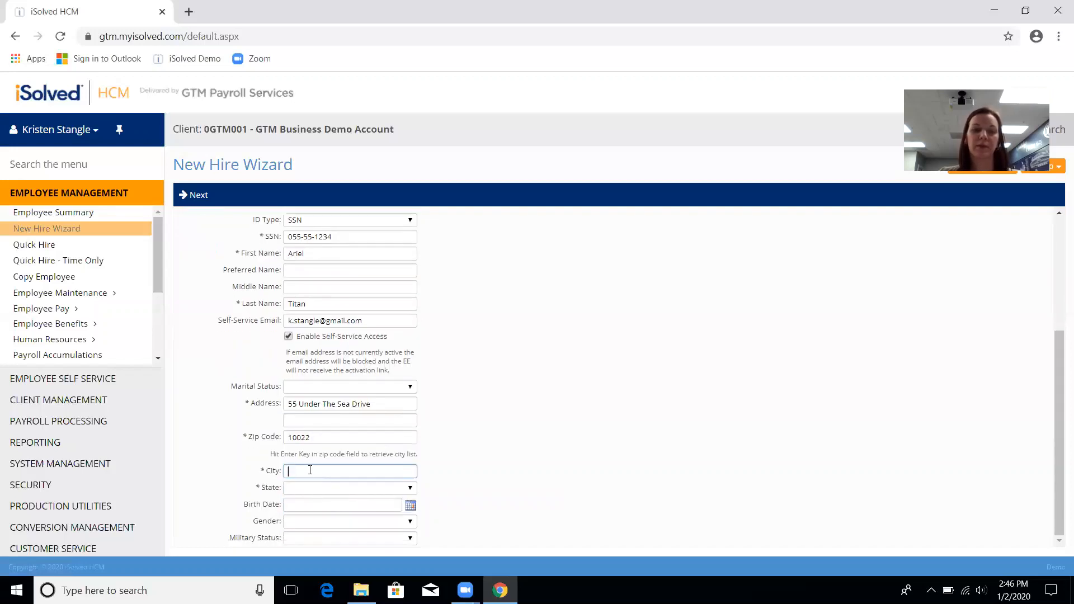
left_click(302, 472)
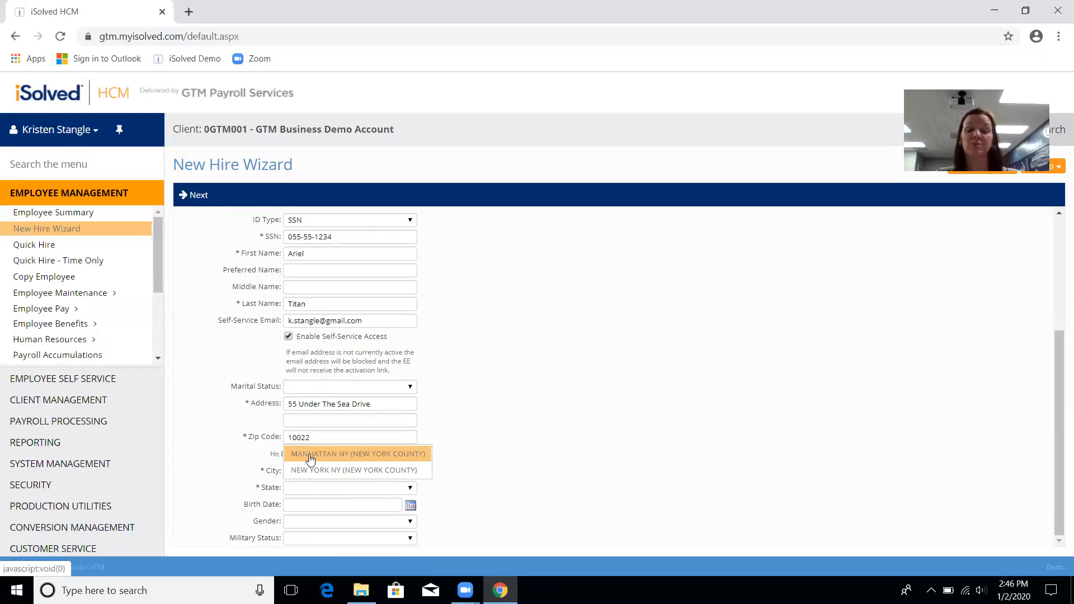
left_click(309, 455)
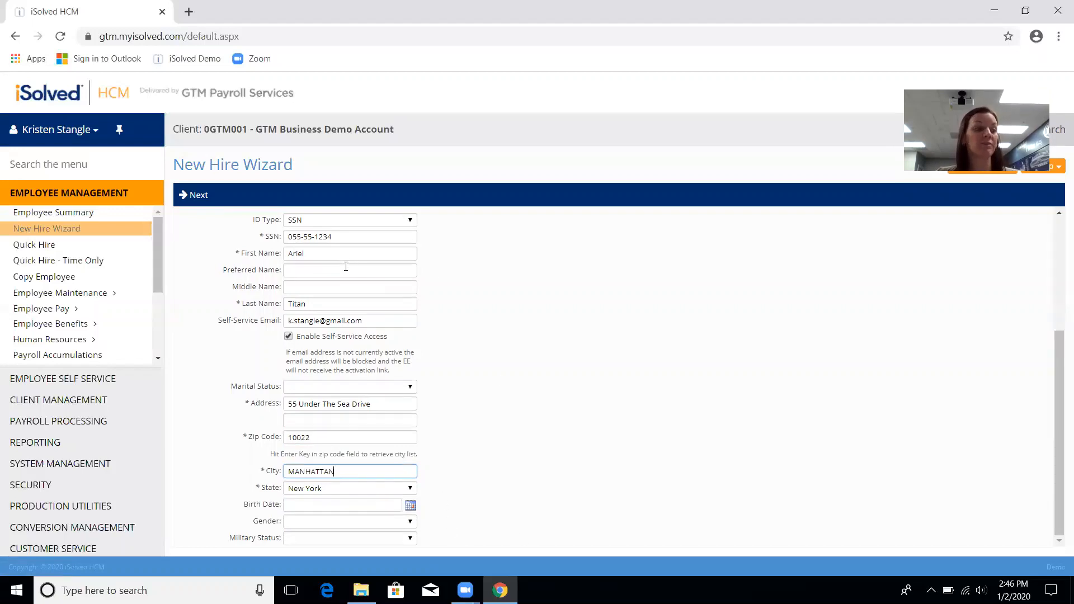
Step: Enter the new hire's home phone number on the personal information page, then advance
left_click(200, 195)
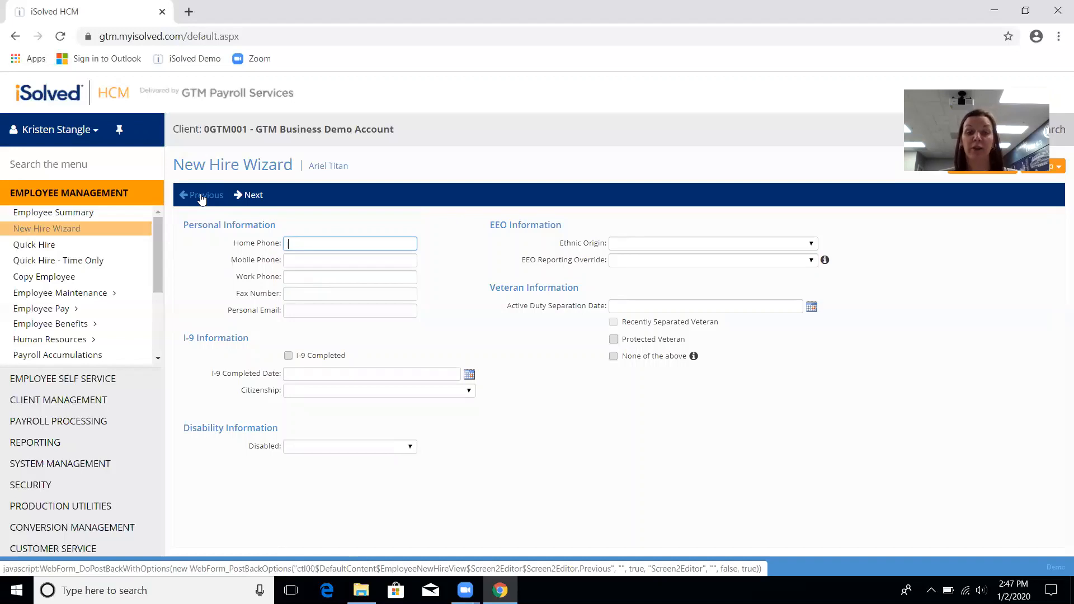
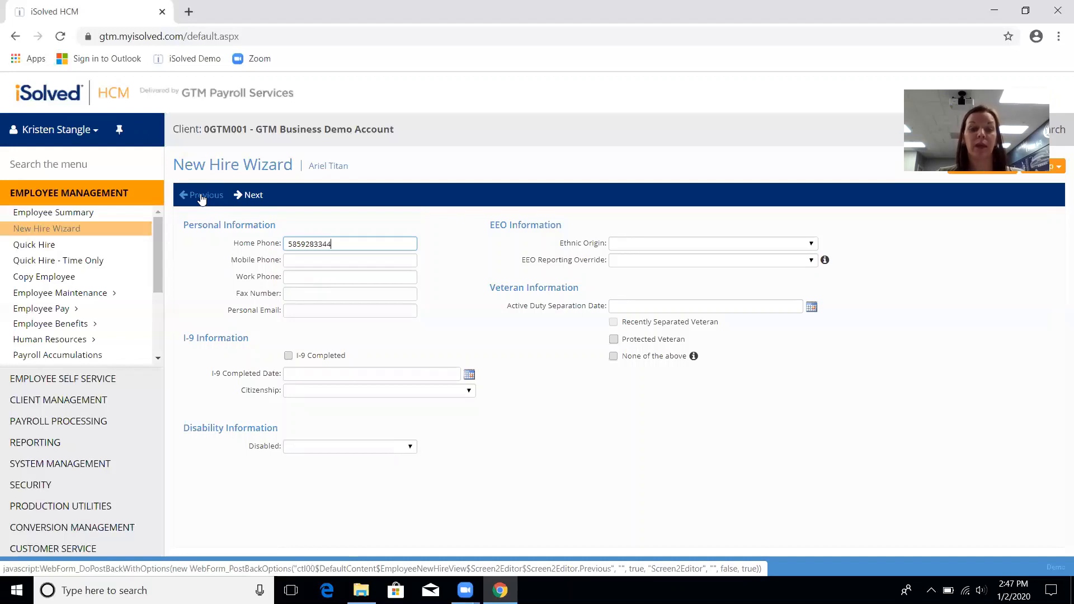
key("Tab")
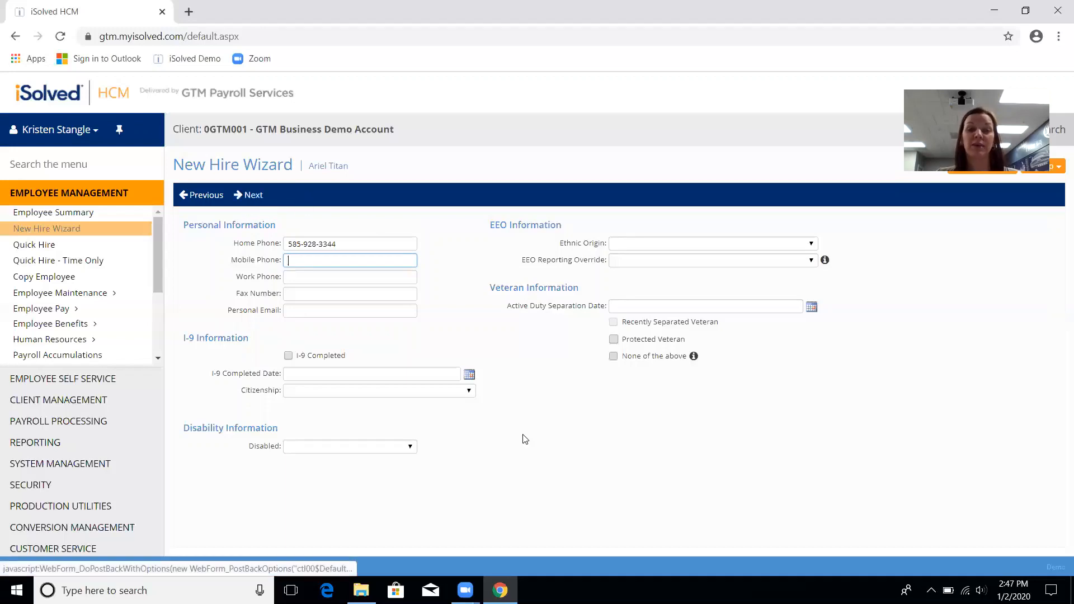
left_click(249, 196)
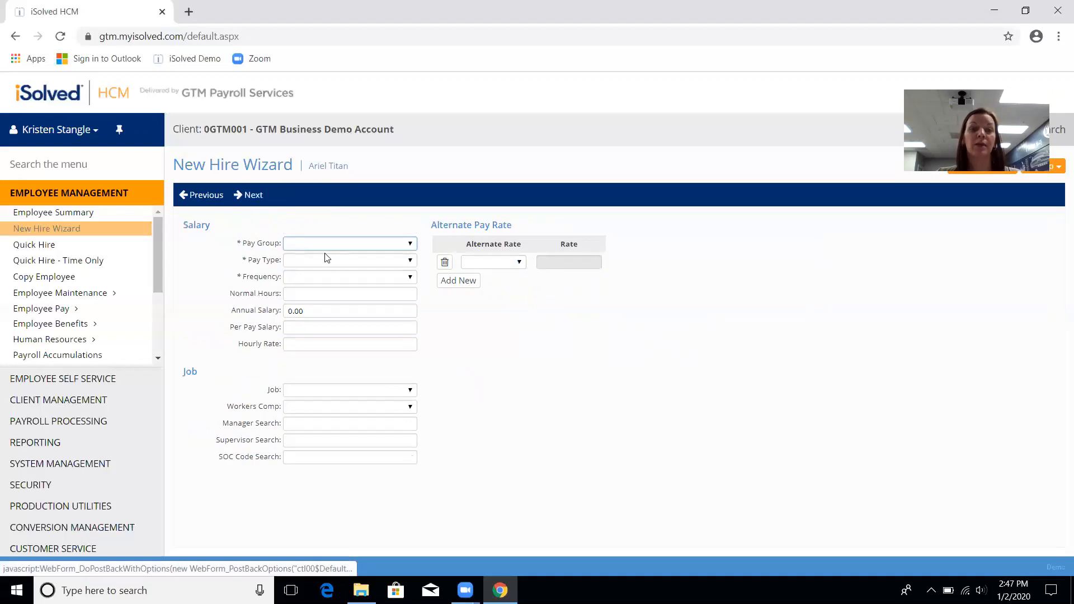
Step: Set pay group Weekly, pay type Hourly, with an hourly rate of 25
left_click(352, 244)
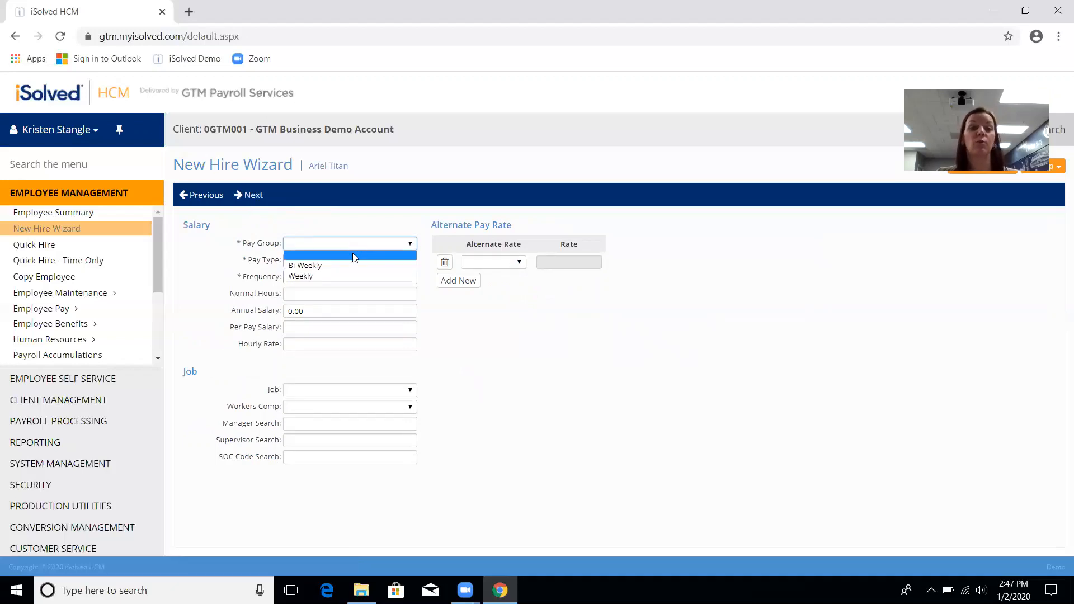
left_click(348, 276)
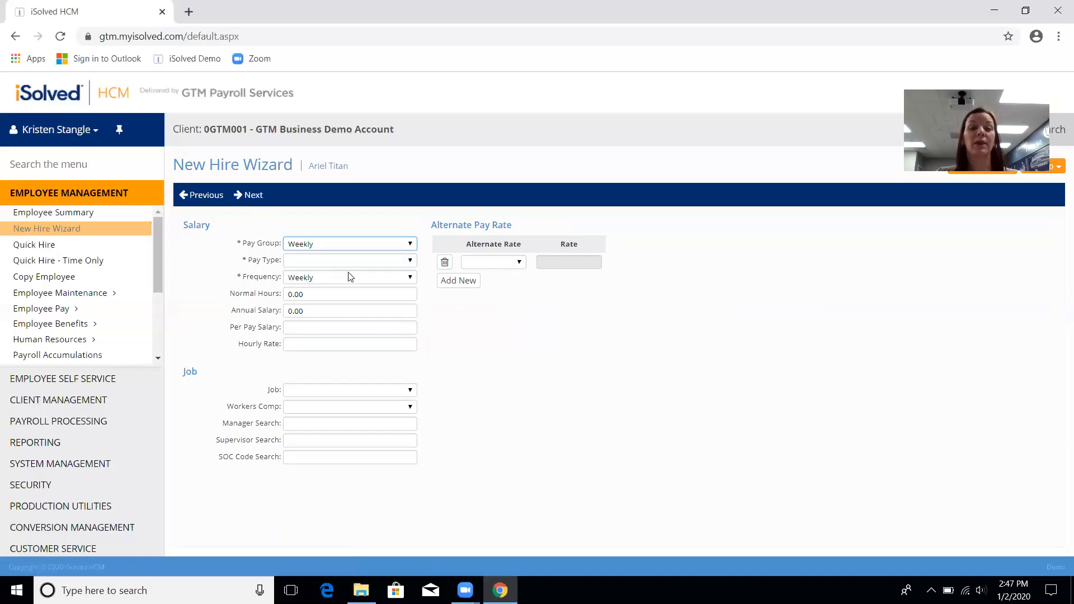
left_click(354, 262)
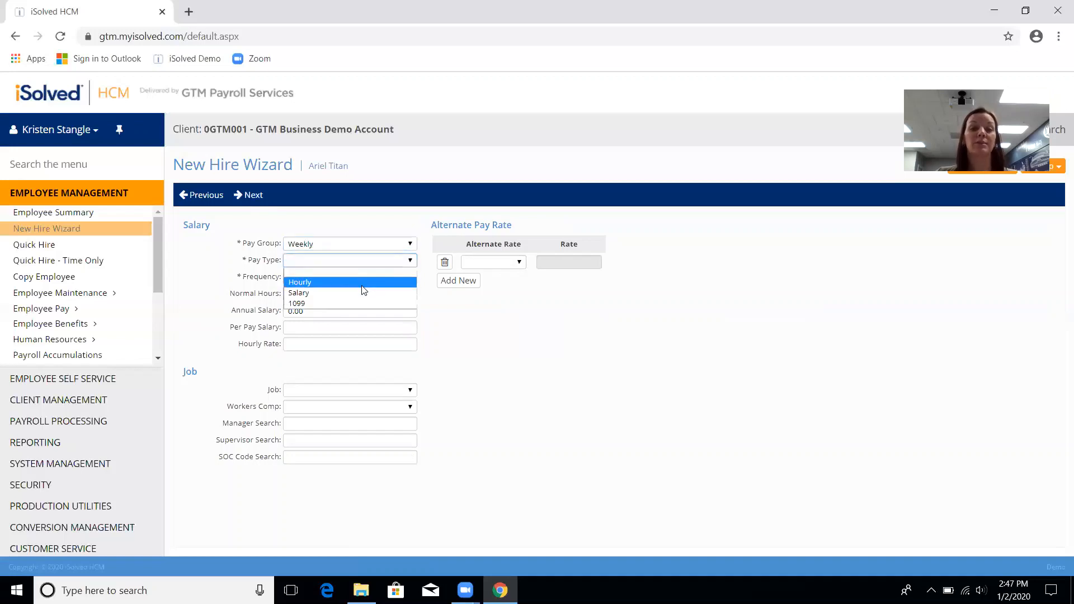
left_click(364, 283)
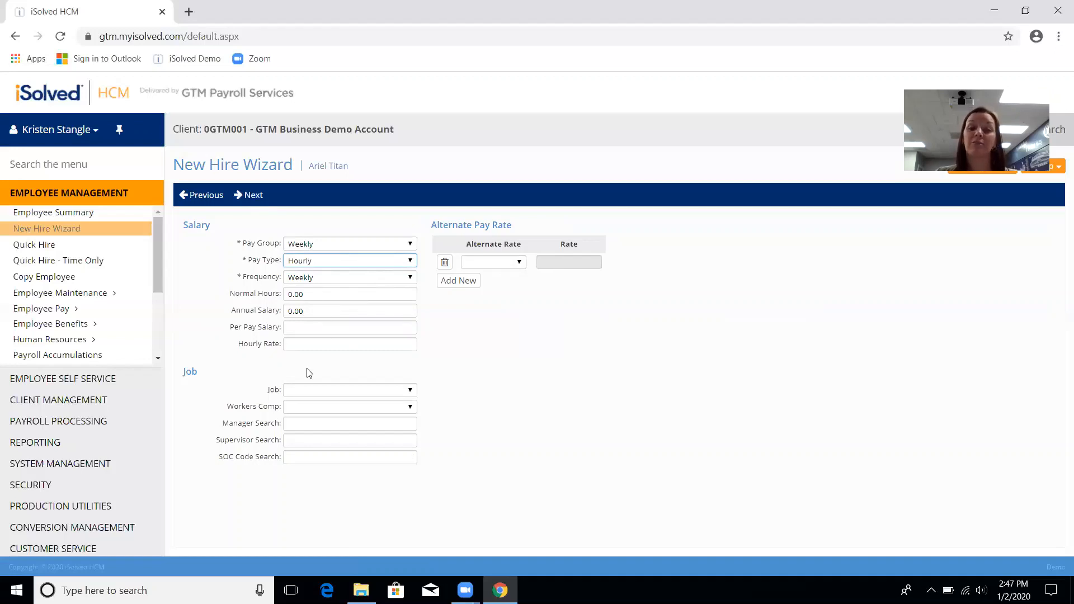
left_click(303, 347)
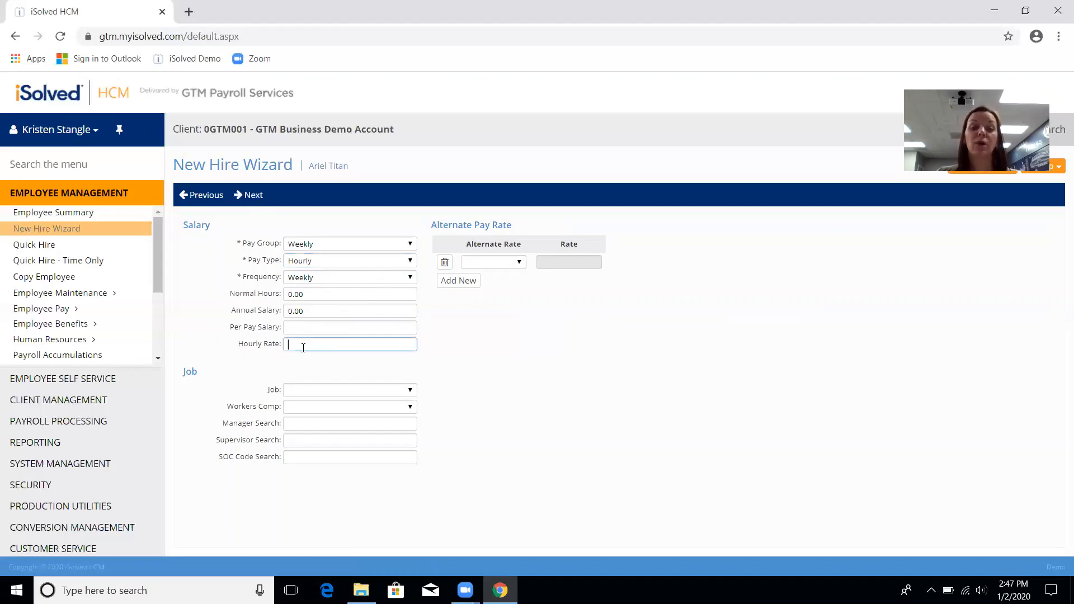
type("25")
key("Tab")
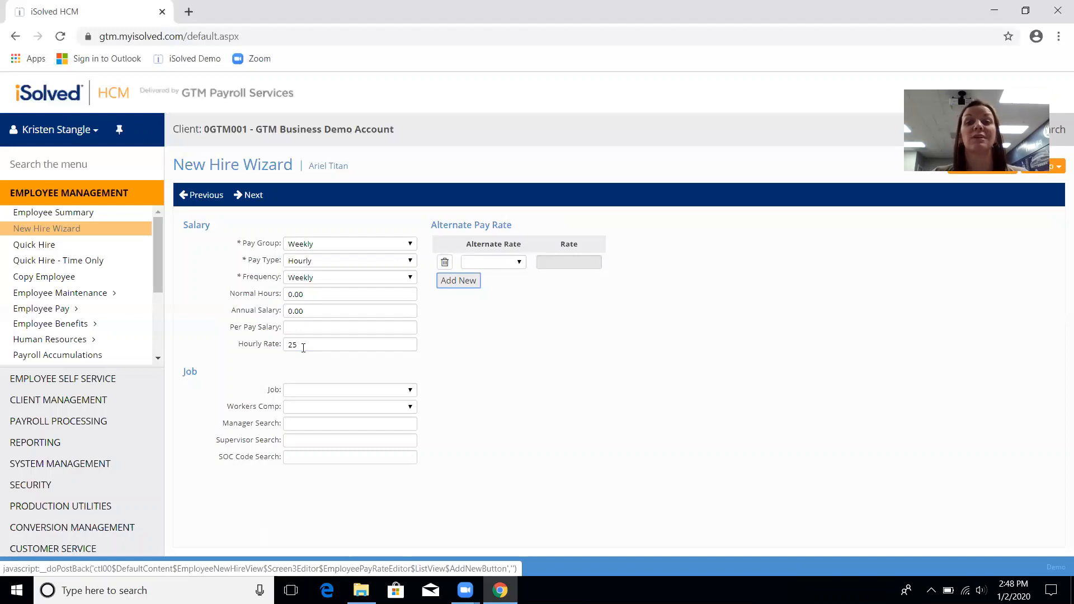
Step: Add alternate Rate 2 at 26, leave job and workers comp unassigned, and continue
left_click(490, 263)
left_click(479, 283)
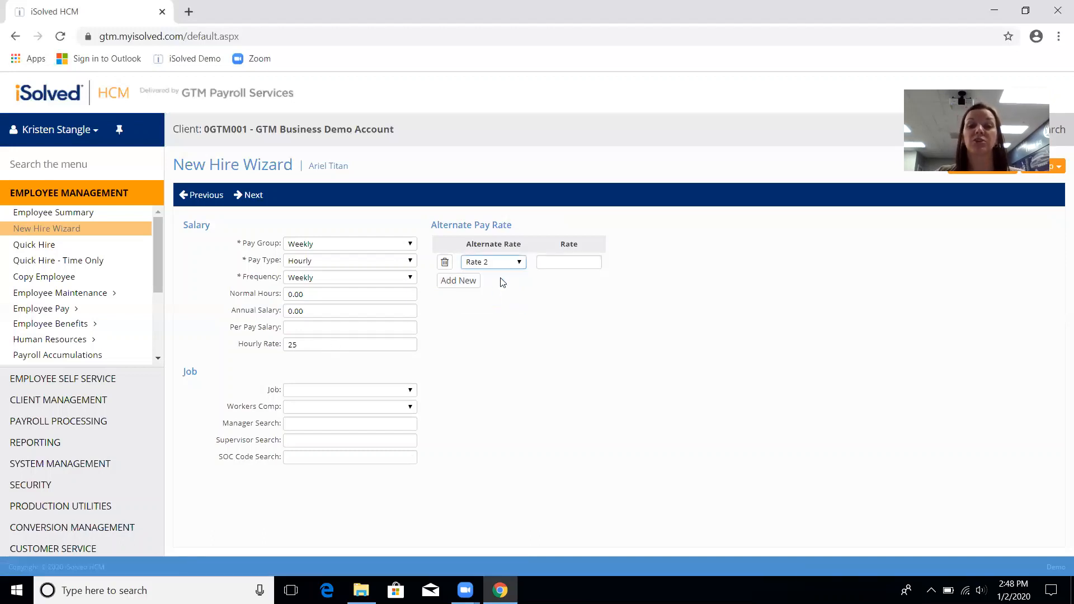
left_click(561, 264)
type("26")
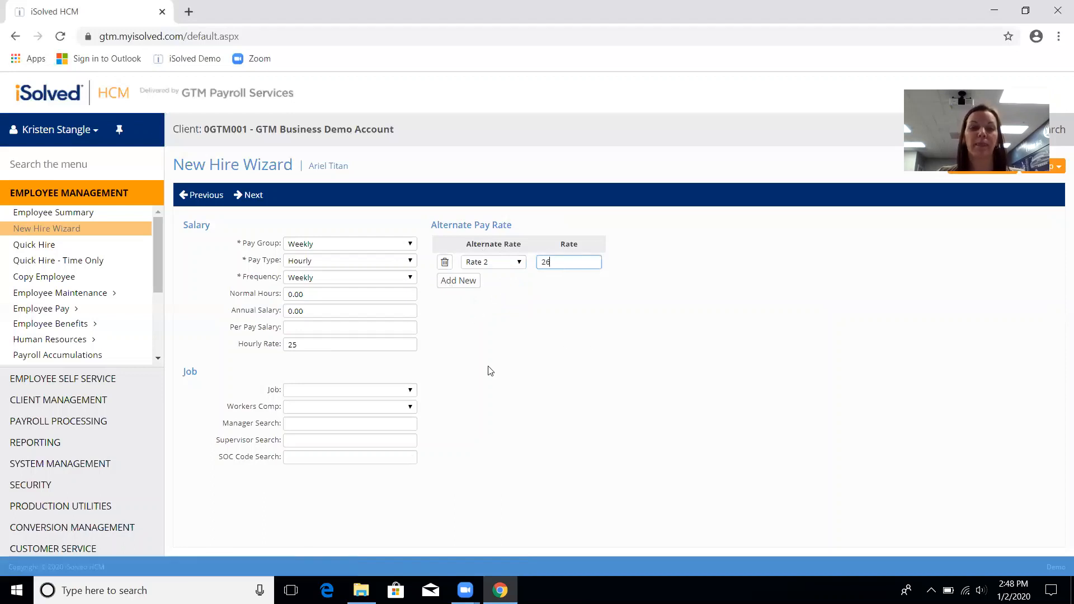
left_click(373, 393)
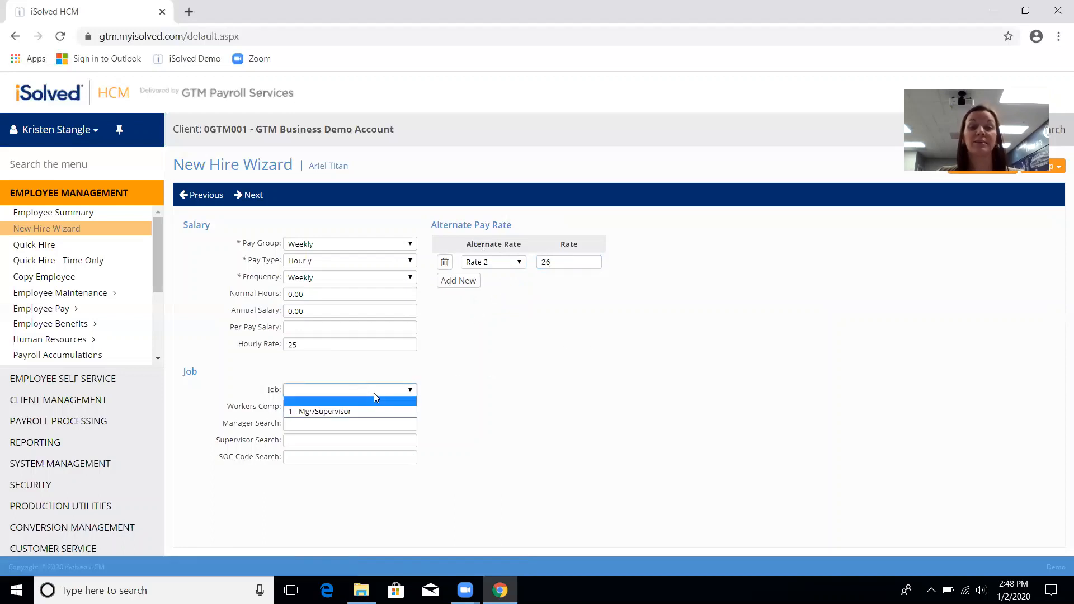
left_click(477, 412)
left_click(410, 412)
left_click(476, 431)
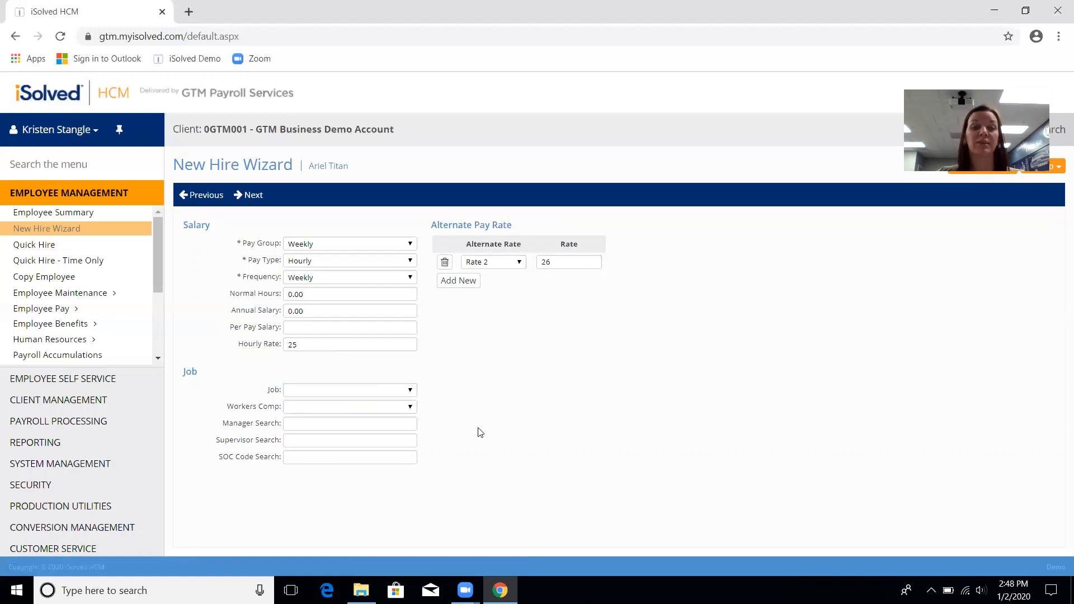
left_click(250, 200)
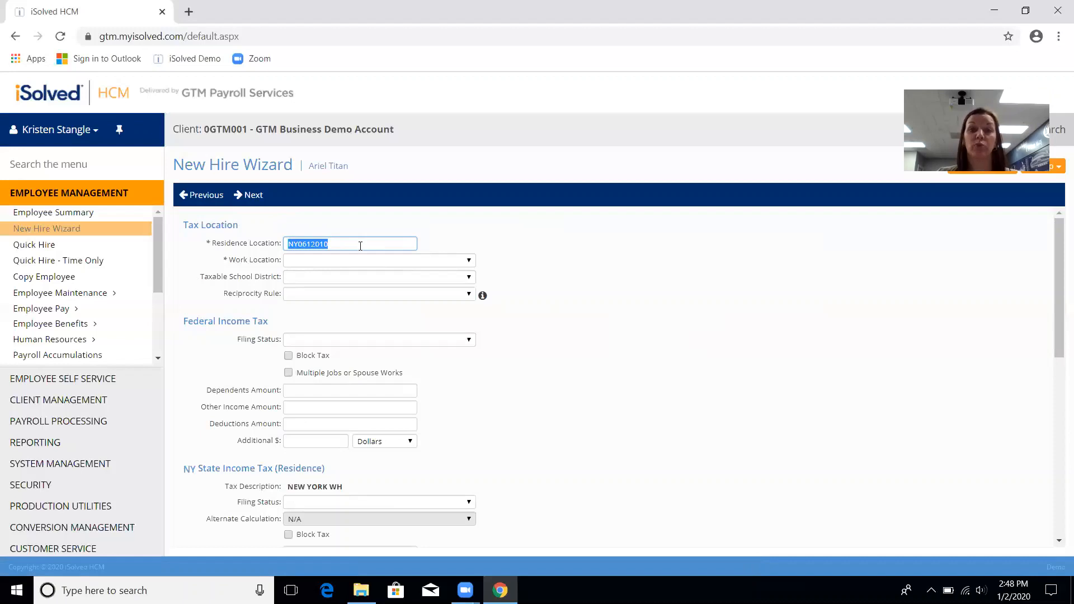
Step: Set the work location to NY - Halfmoon, NY
left_click(377, 261)
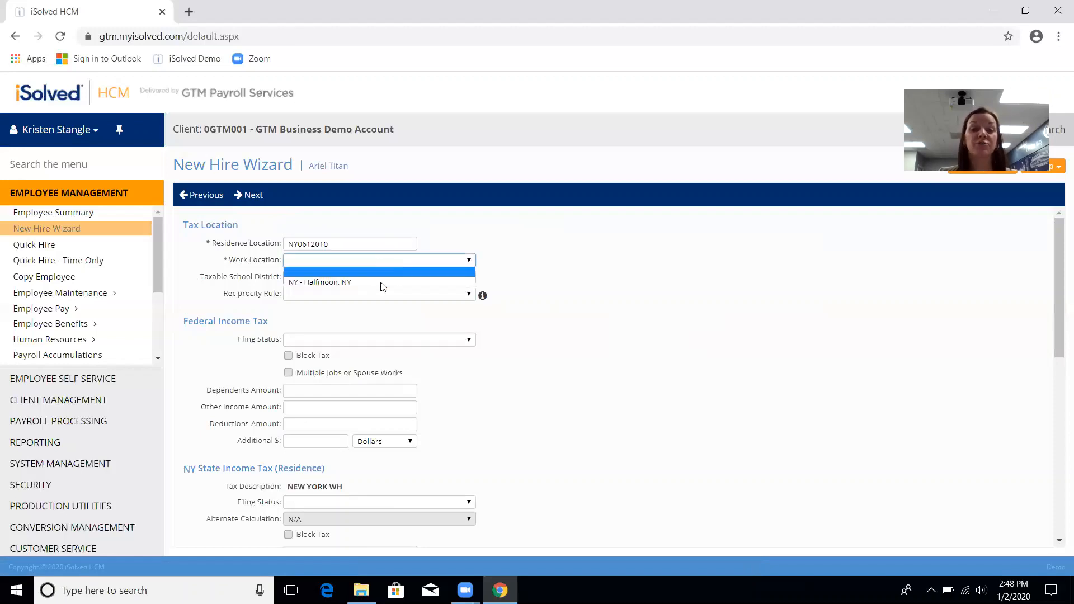
left_click(375, 282)
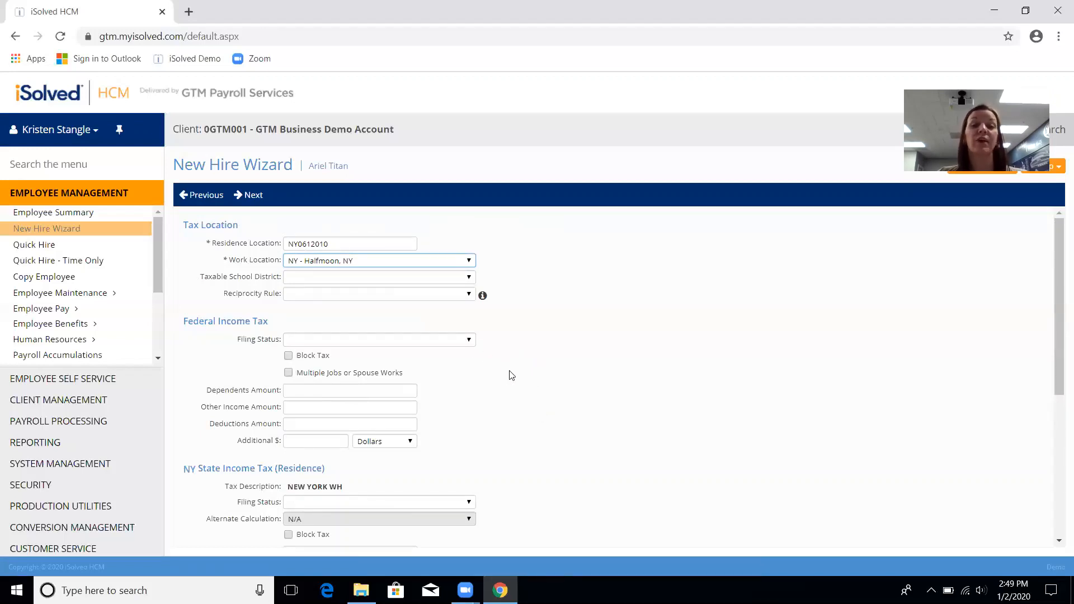
left_click(535, 378)
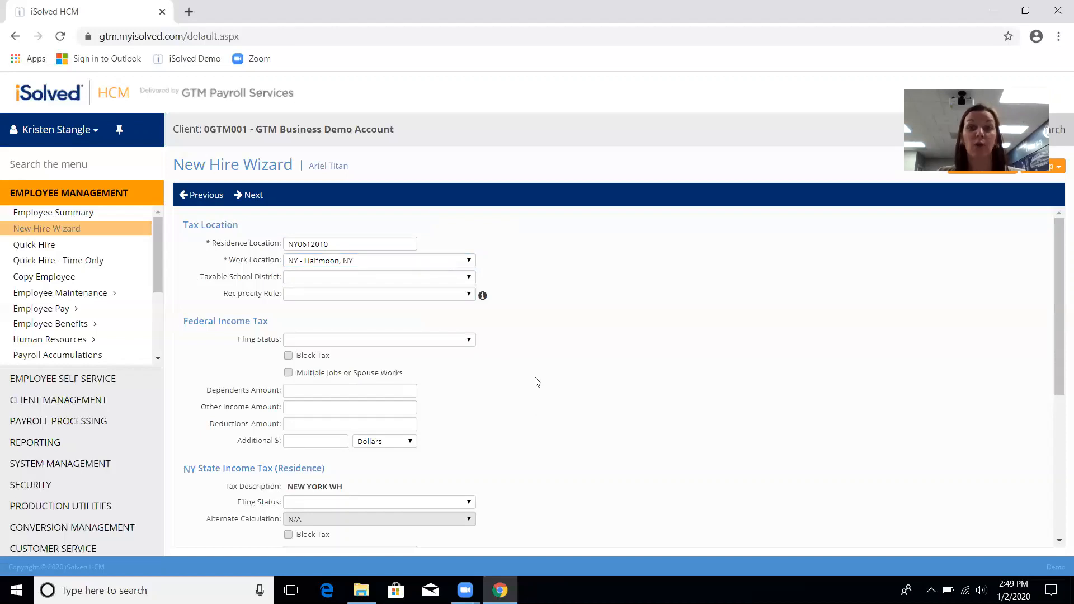
scroll(535, 382, "down", 3)
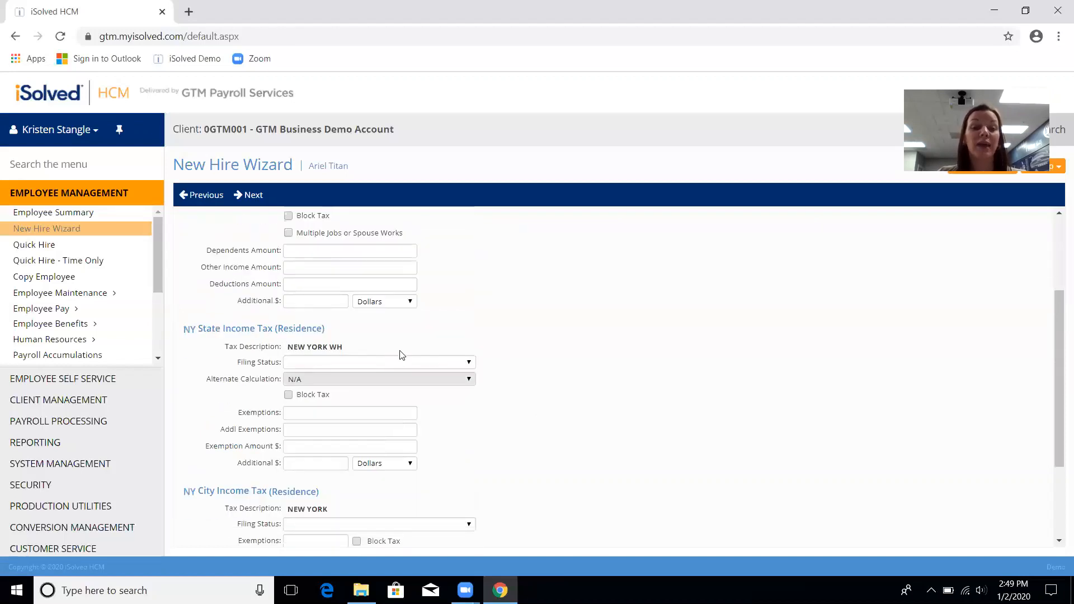
scroll(507, 427, "down", 1)
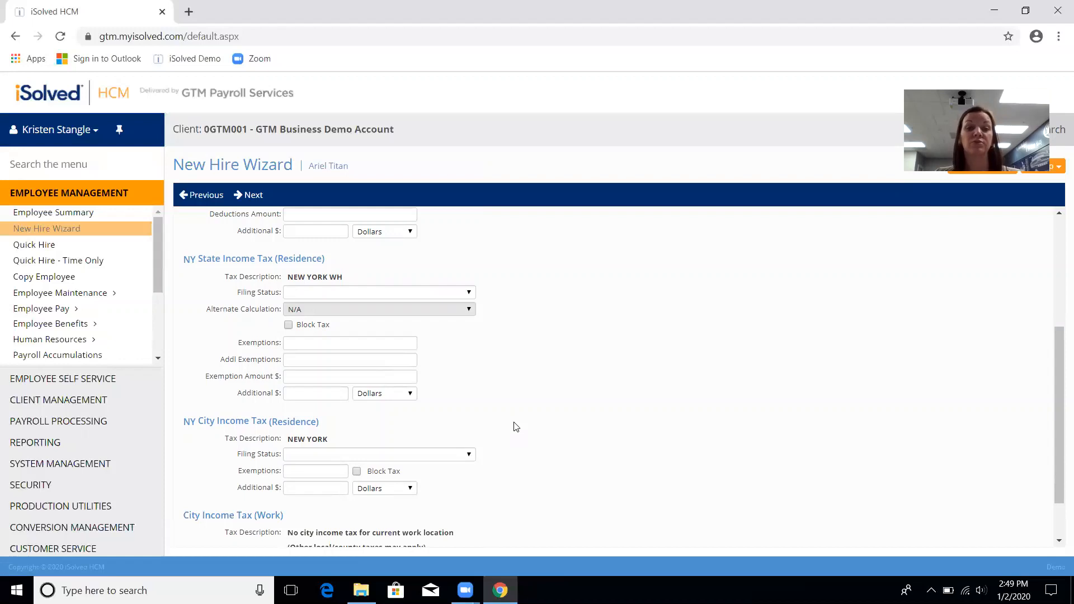
scroll(516, 427, "down", 1)
Step: Give NY City income tax filing status NY - Single with 0 exemptions
left_click(454, 394)
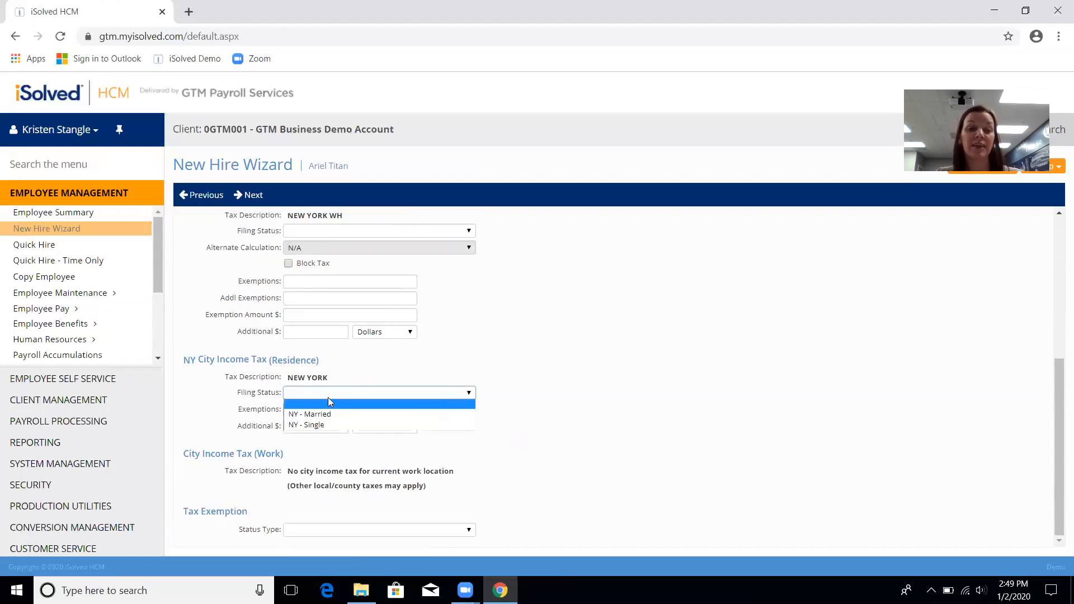
left_click(307, 425)
left_click(305, 411)
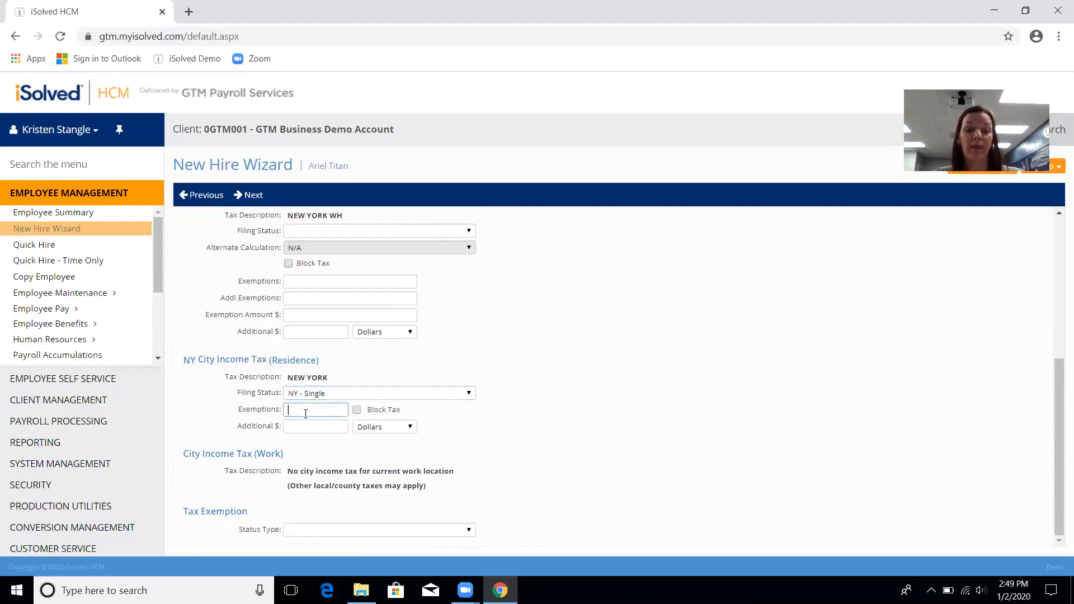
type("0")
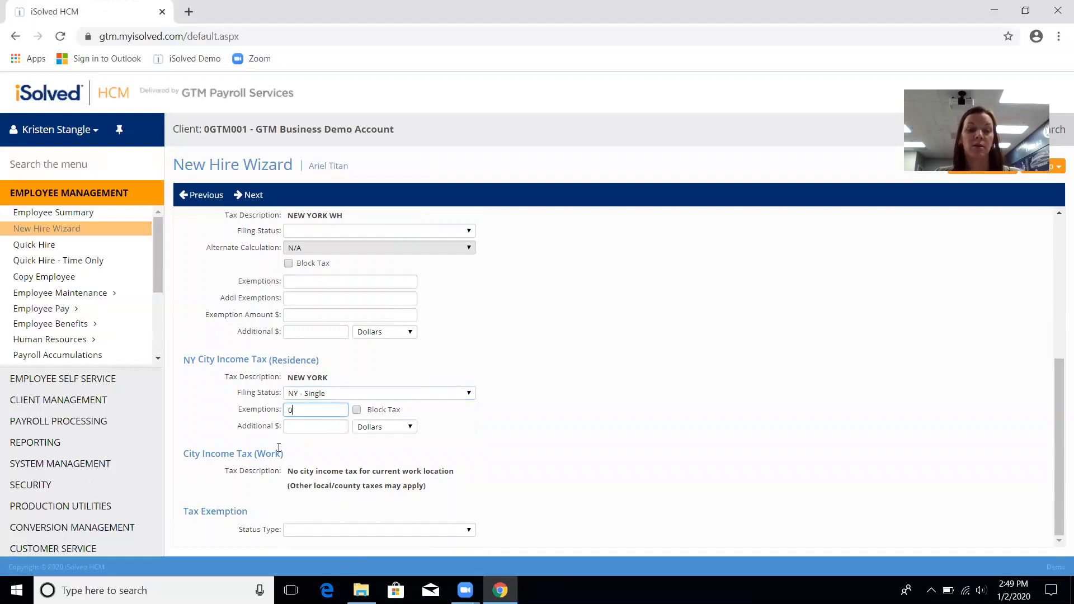
left_click(245, 493)
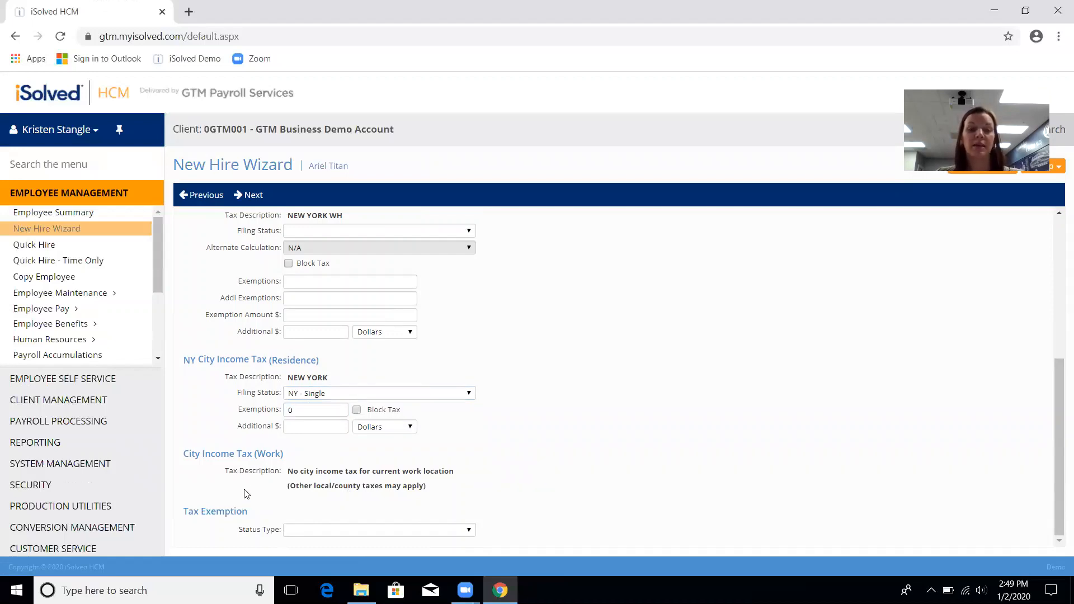
Step: Assign division 2 - Labor, job 1 - Paving Rt 50 and job code 2 - Albany
left_click(253, 196)
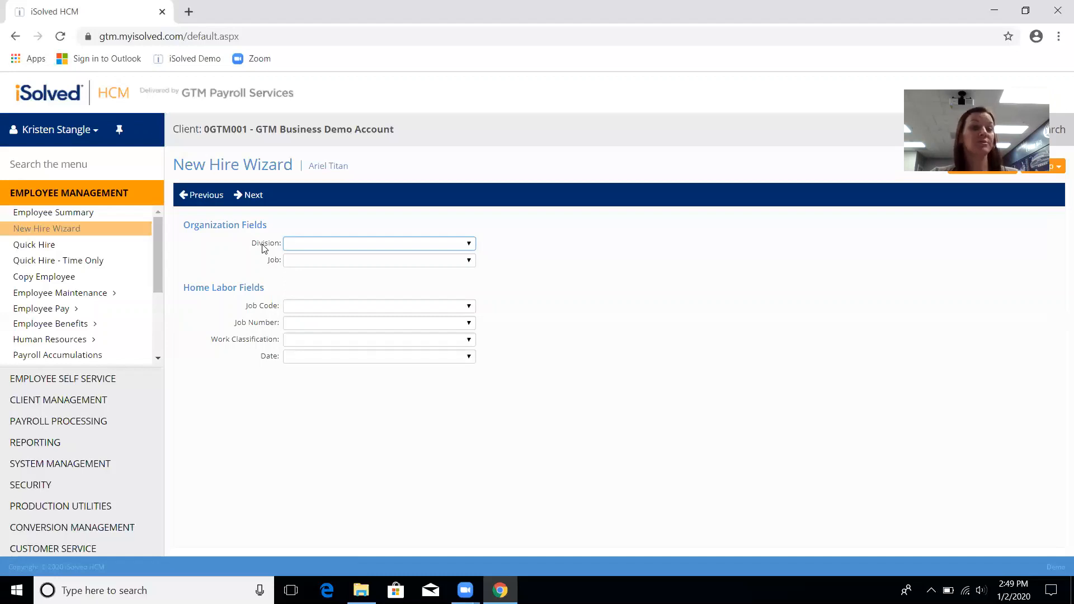
left_click(319, 245)
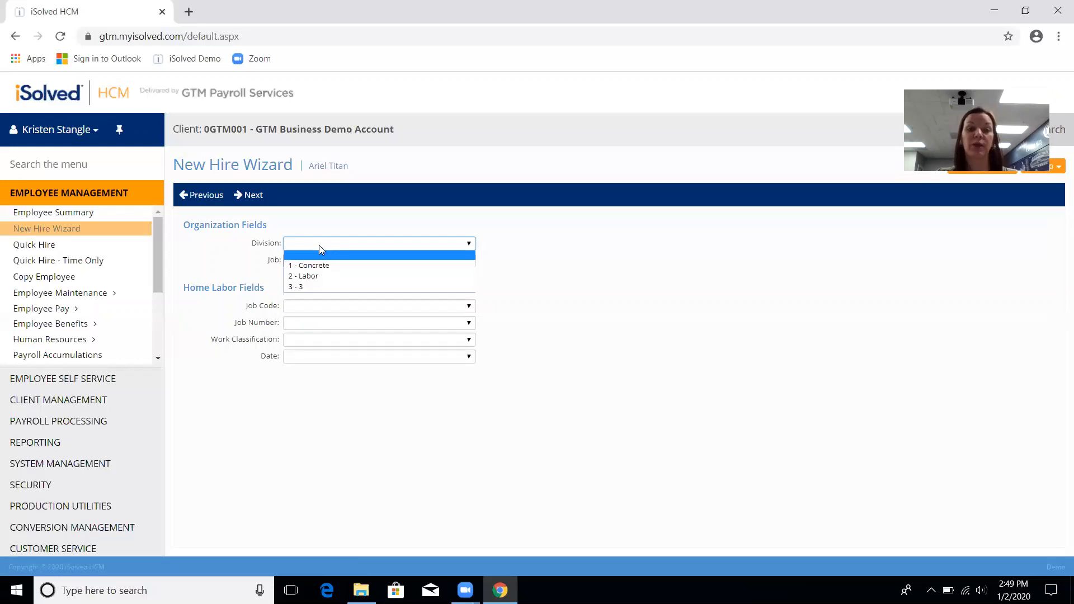
left_click(336, 280)
left_click(336, 264)
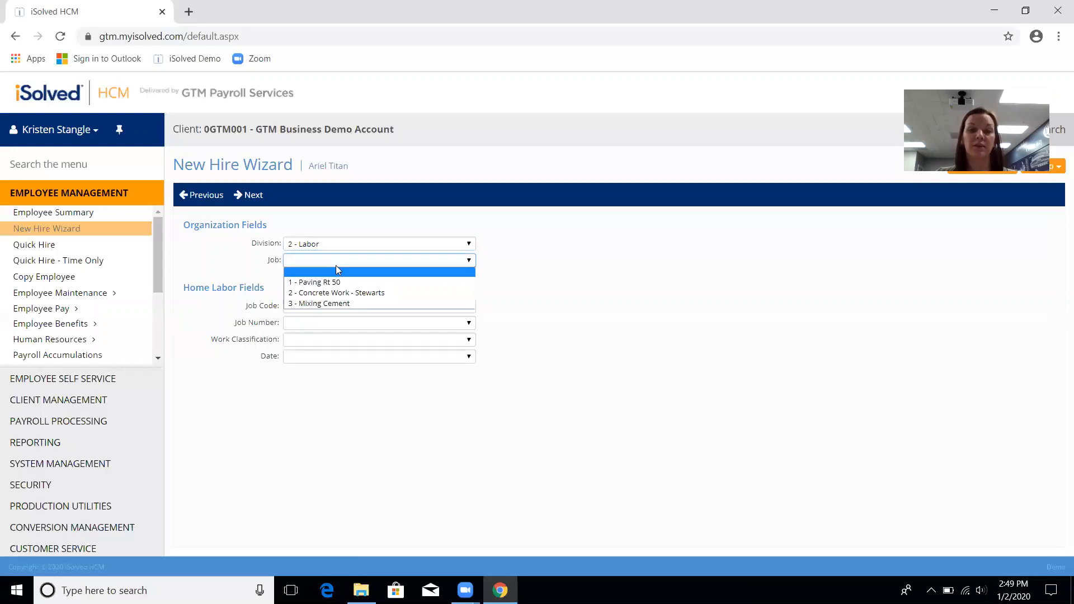
left_click(349, 287)
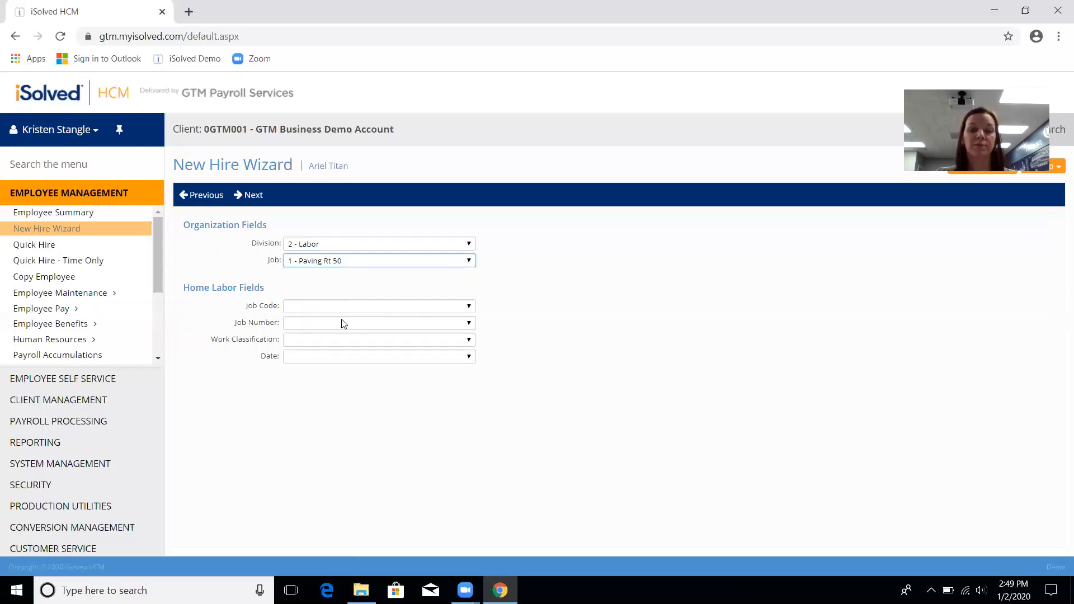
left_click(348, 307)
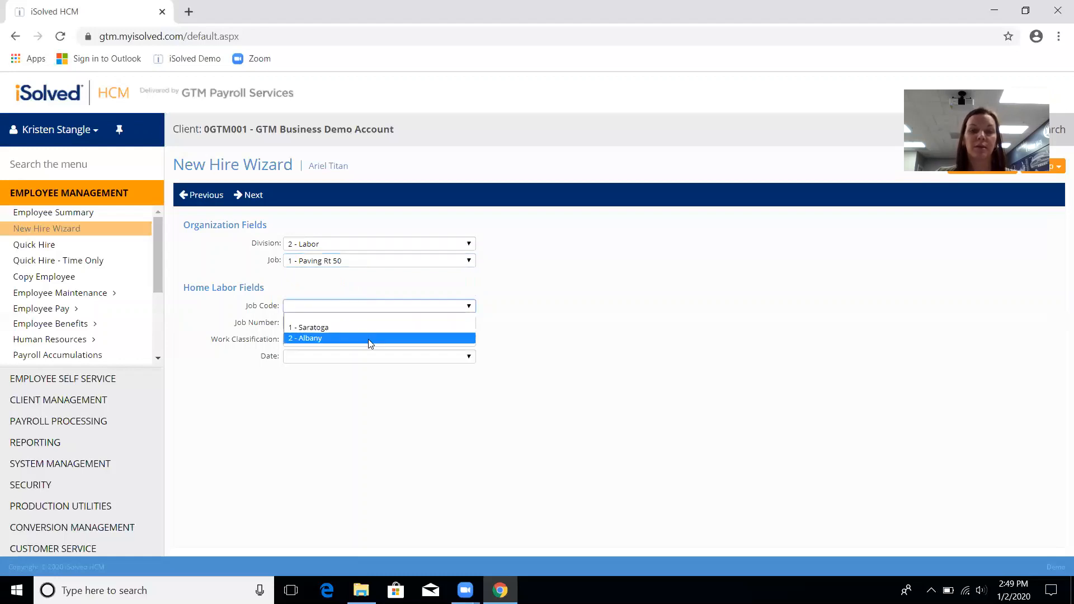
left_click(368, 339)
Step: Set job number 10157 and work classification Crossgates Paving, leaving the date blank, then continue
left_click(368, 325)
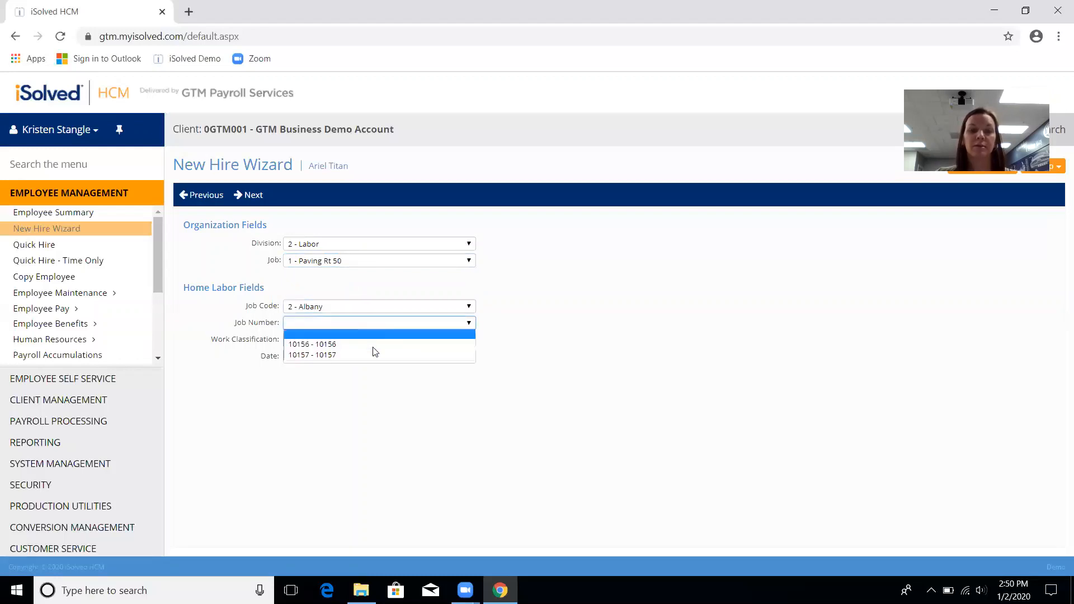
left_click(372, 354)
left_click(365, 340)
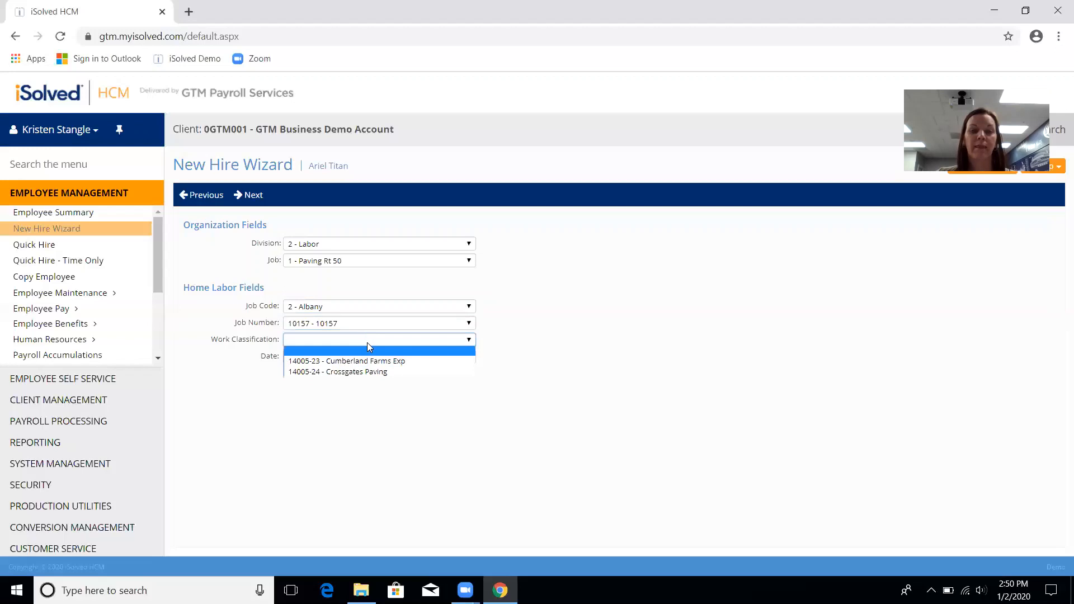
left_click(382, 372)
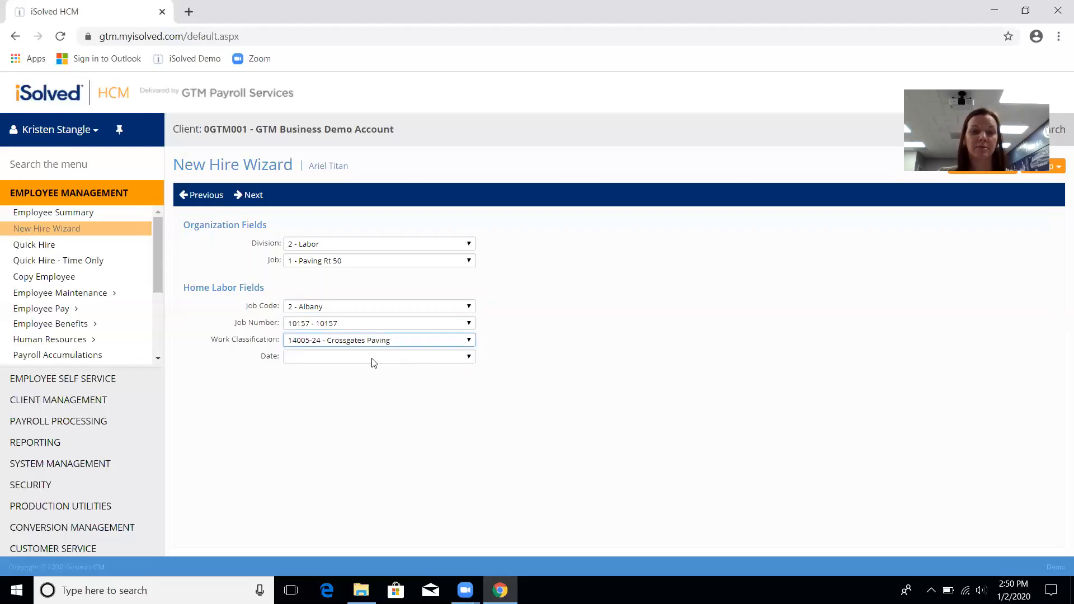
left_click(370, 359)
left_click(371, 358)
left_click(246, 205)
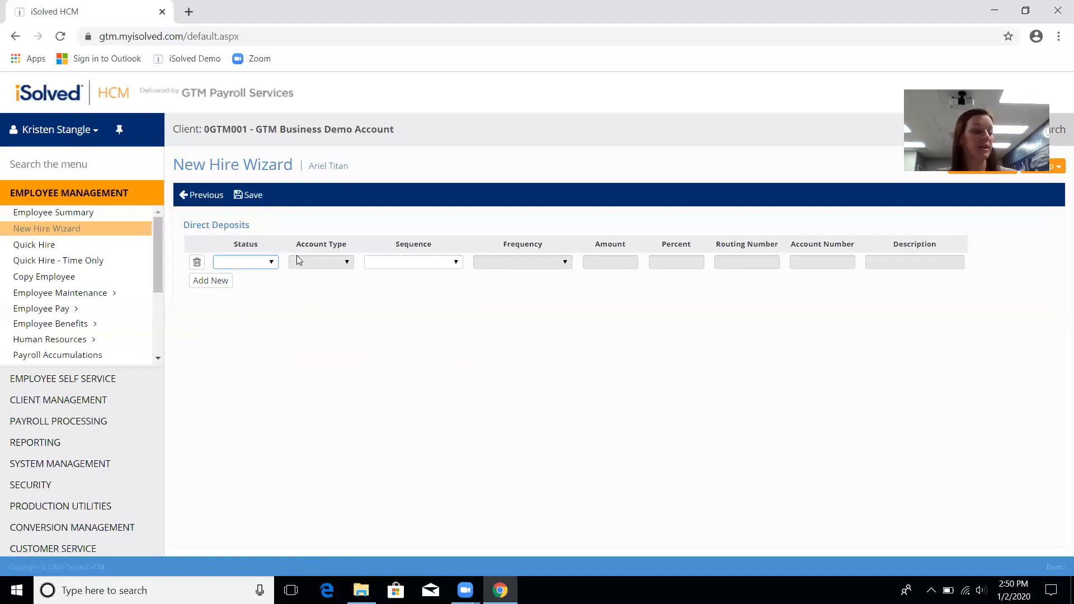
Step: Make the direct deposit Active, Checking, Every Pay, sequence 1
left_click(269, 266)
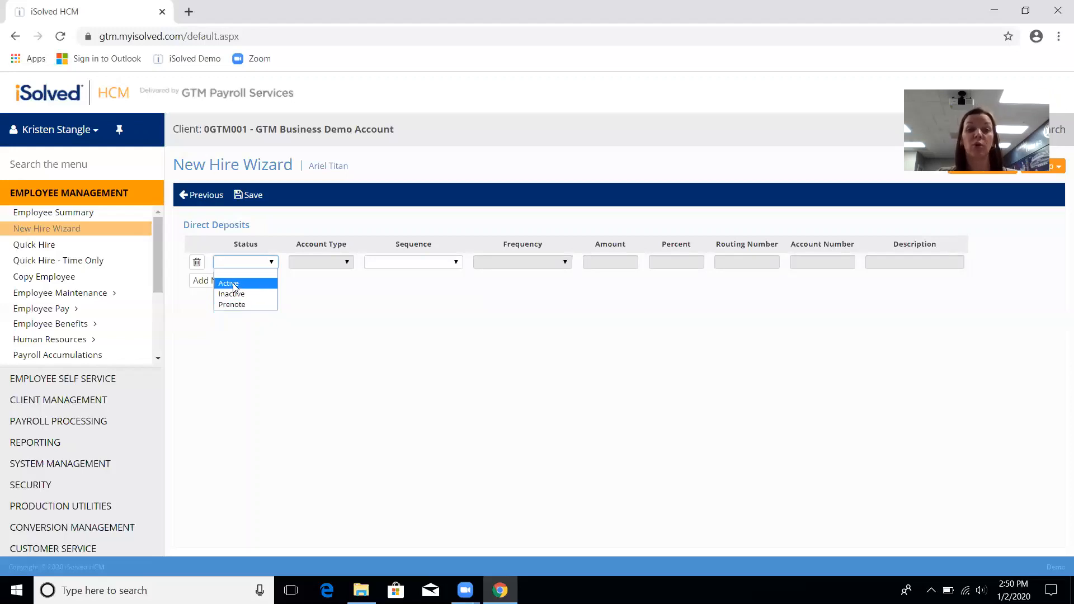
left_click(233, 283)
left_click(333, 264)
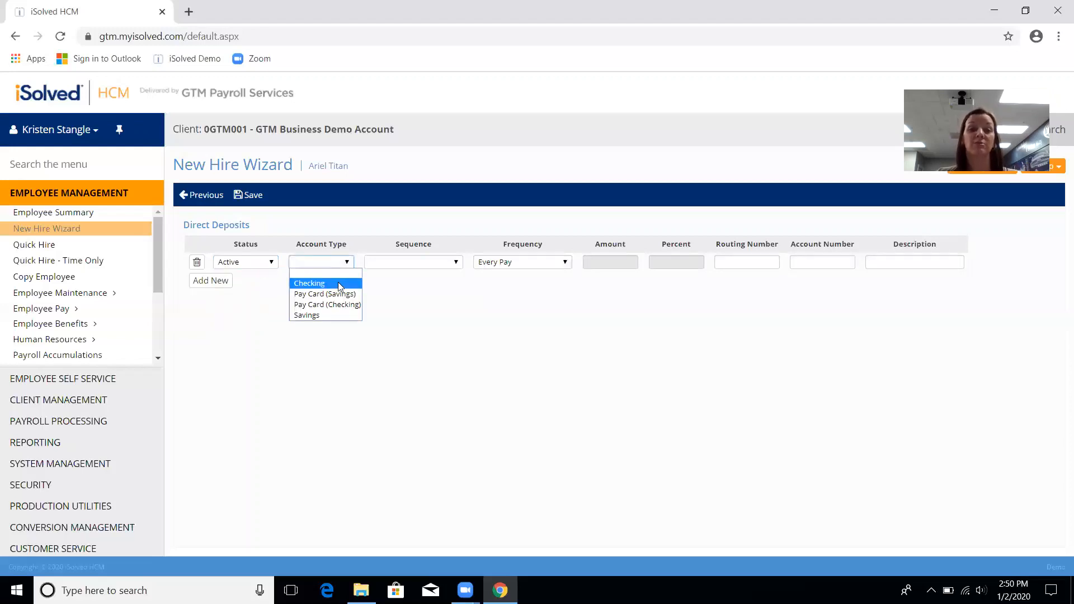
left_click(338, 283)
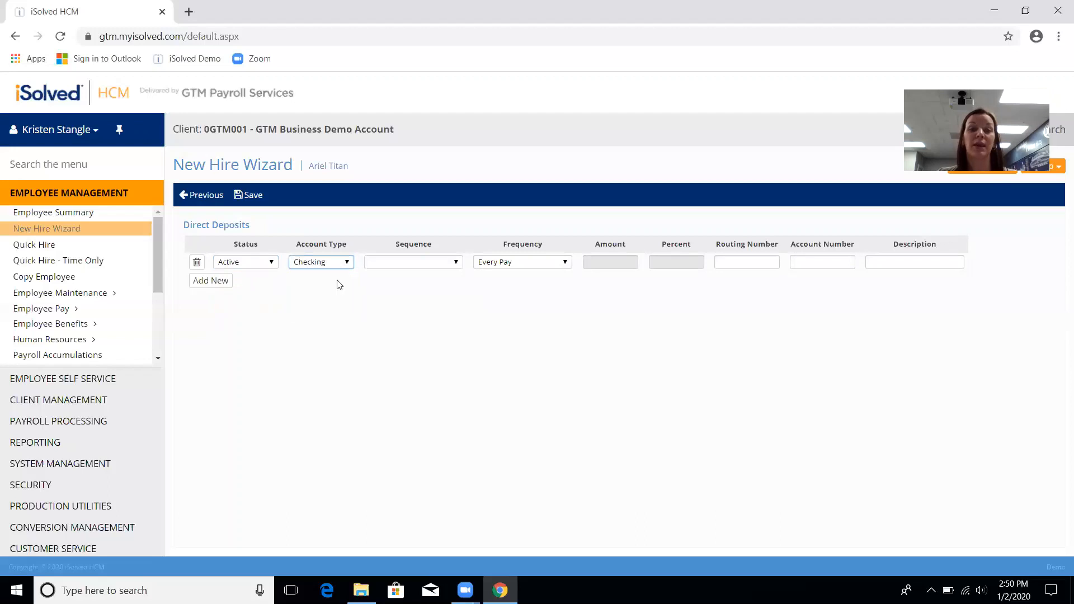
left_click(457, 263)
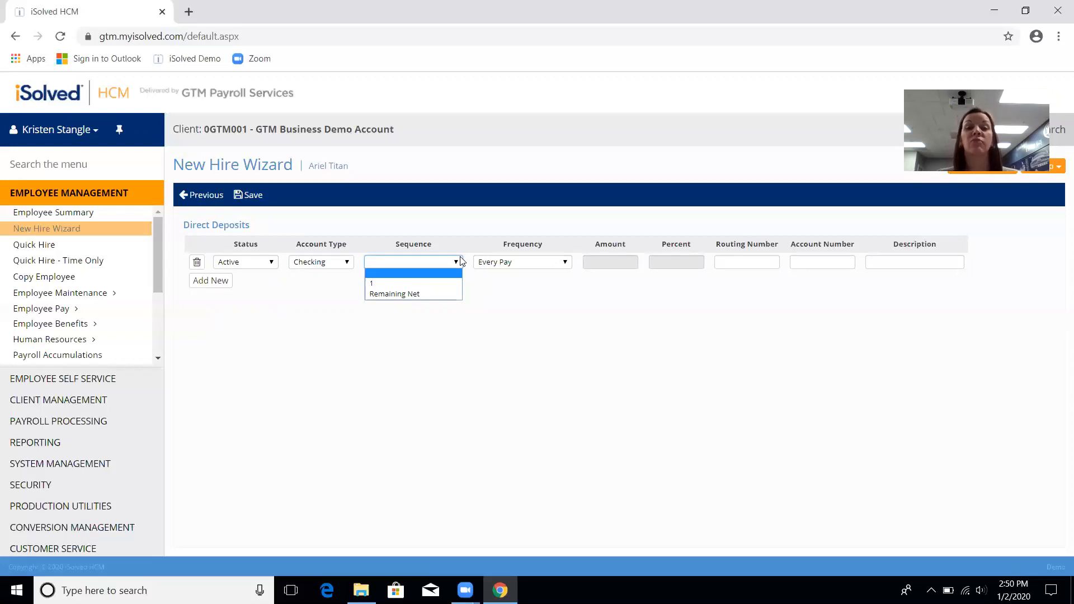
left_click(497, 297)
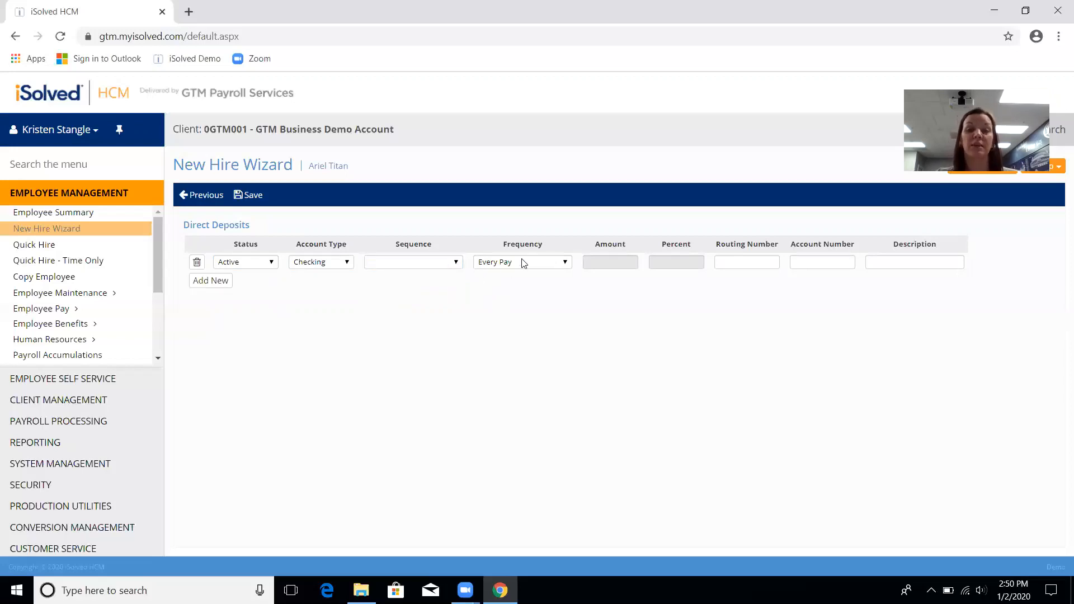
left_click(566, 263)
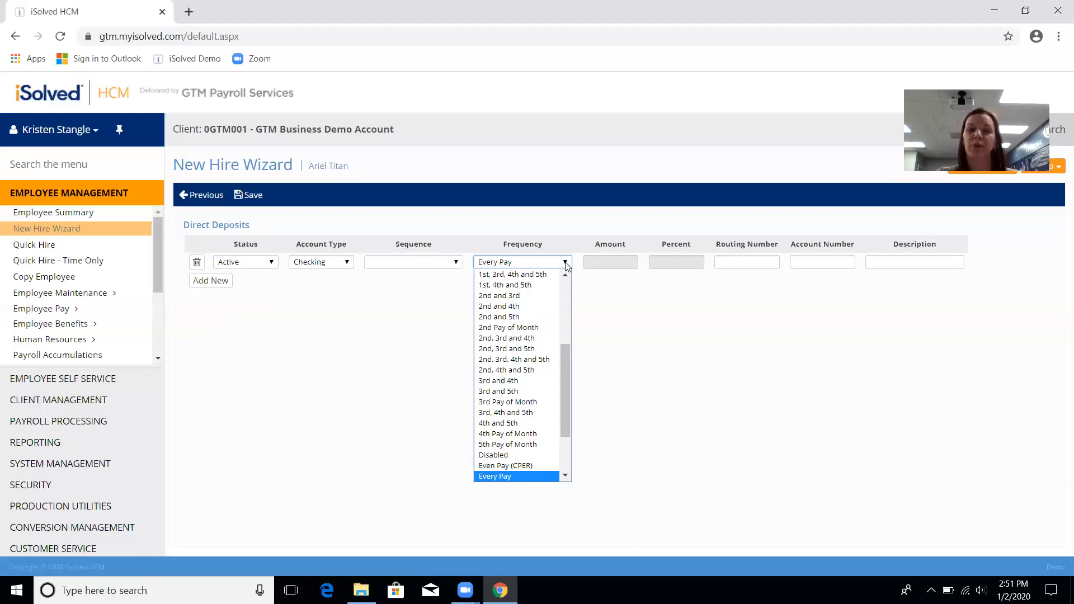
left_click(566, 264)
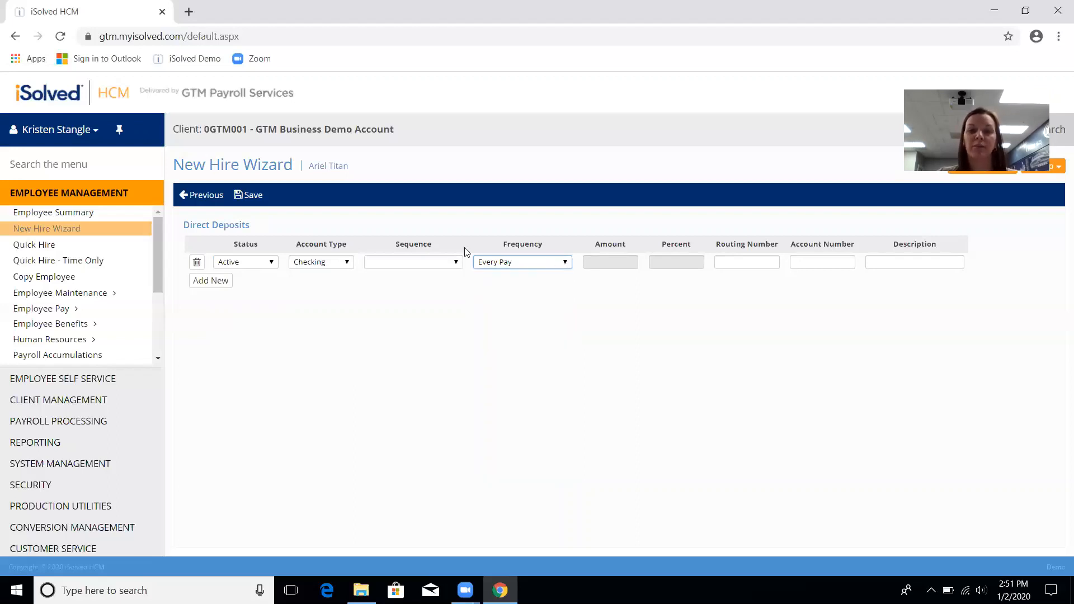
left_click(455, 263)
left_click(440, 288)
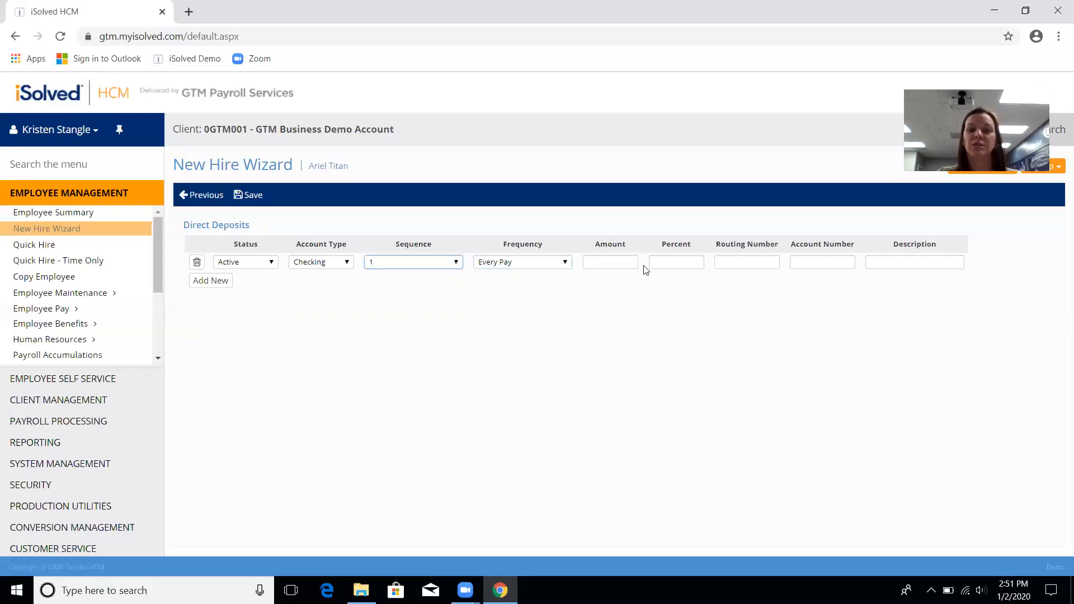
Step: Enter 100 percent, the routing and account numbers, and a checking account description
left_click(610, 266)
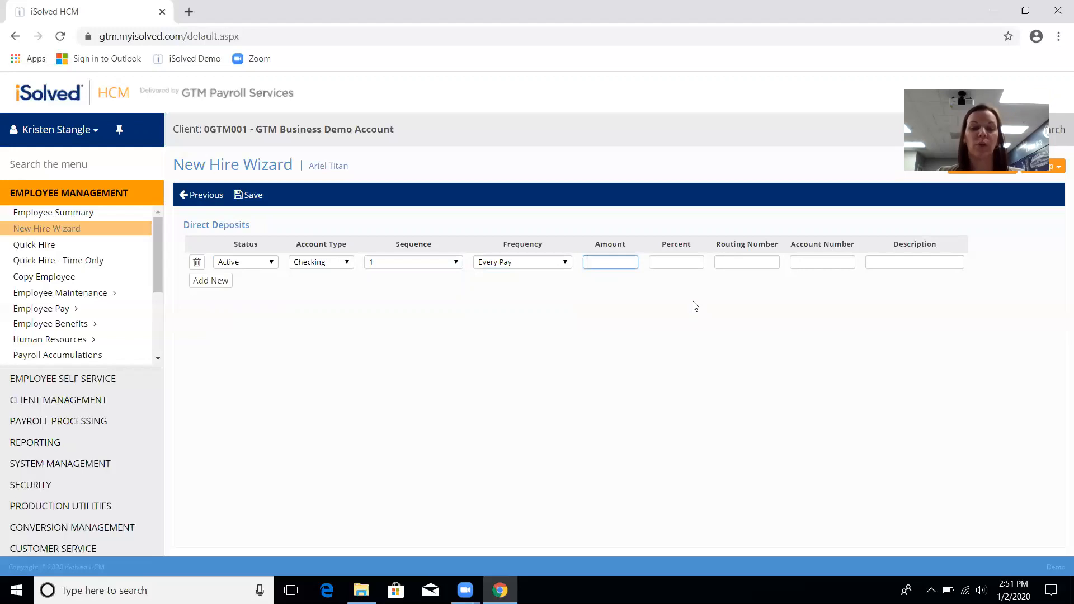
key("Tab")
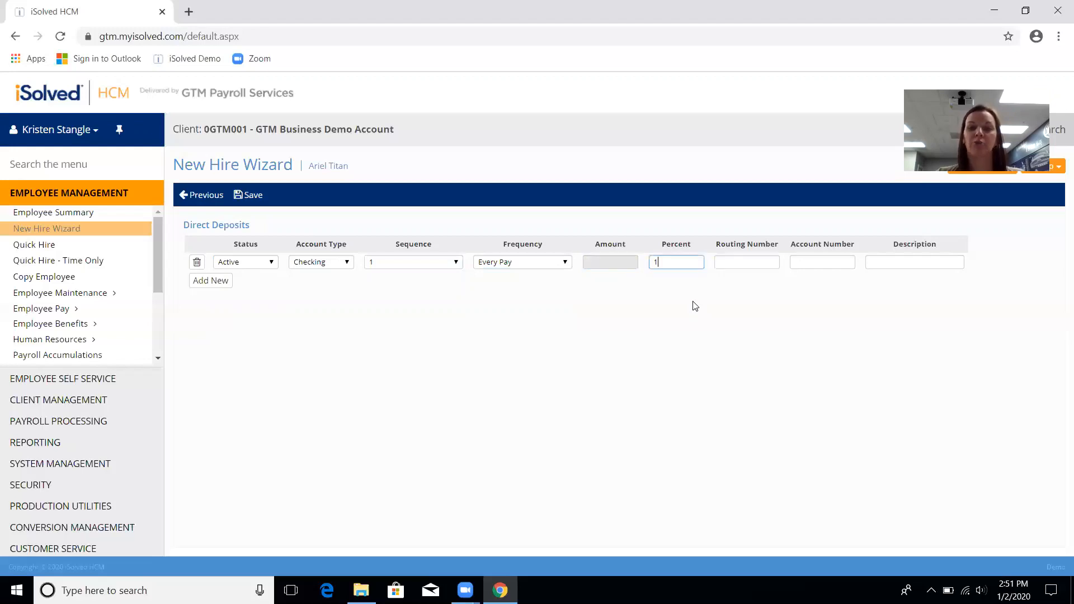
type("100")
key("Tab")
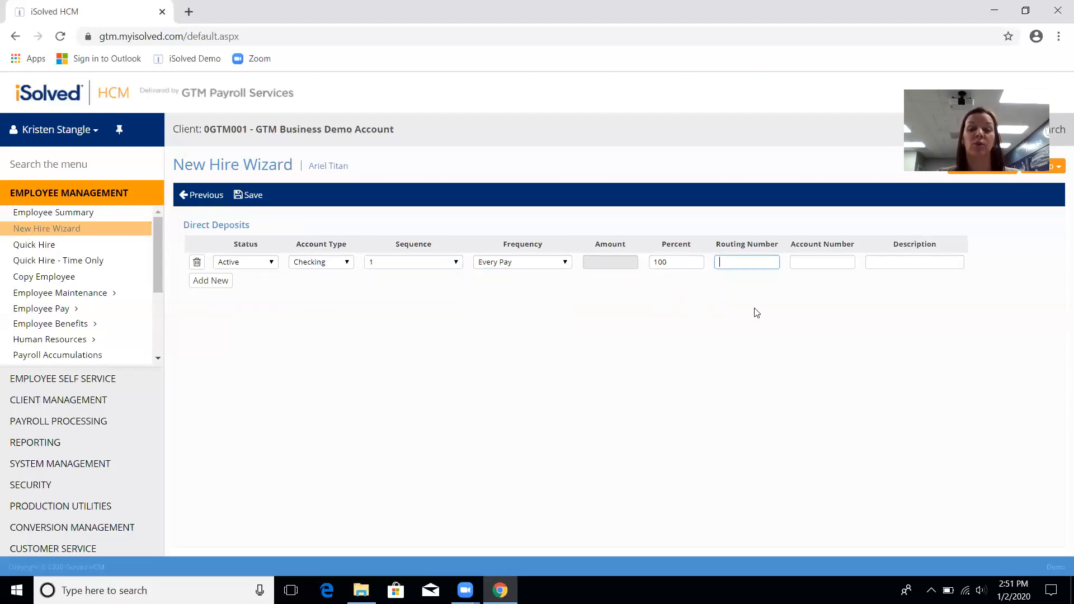
type("221373")
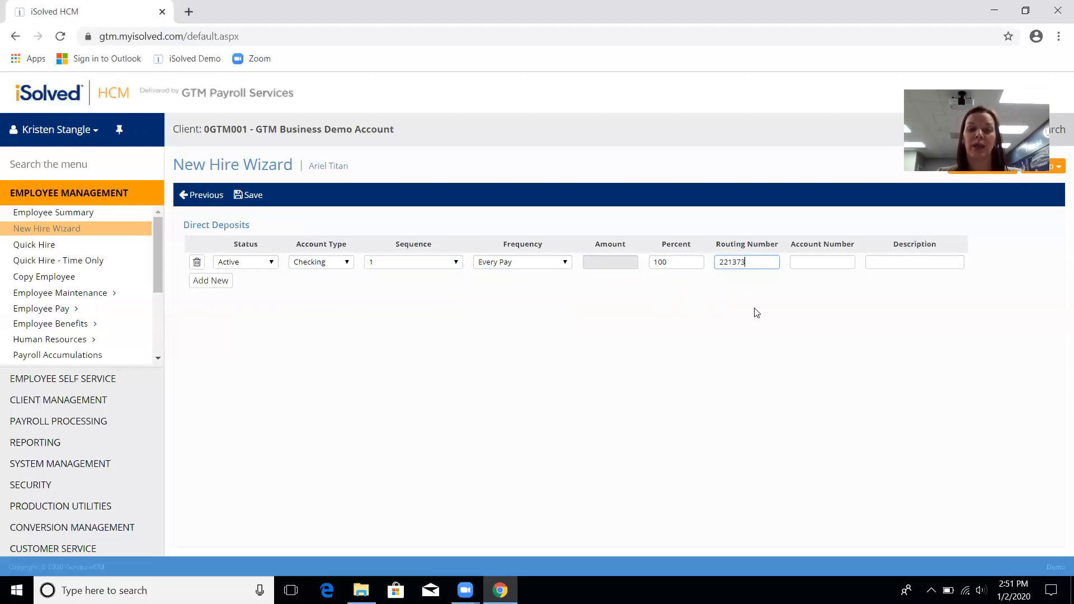
type("273")
key("Tab")
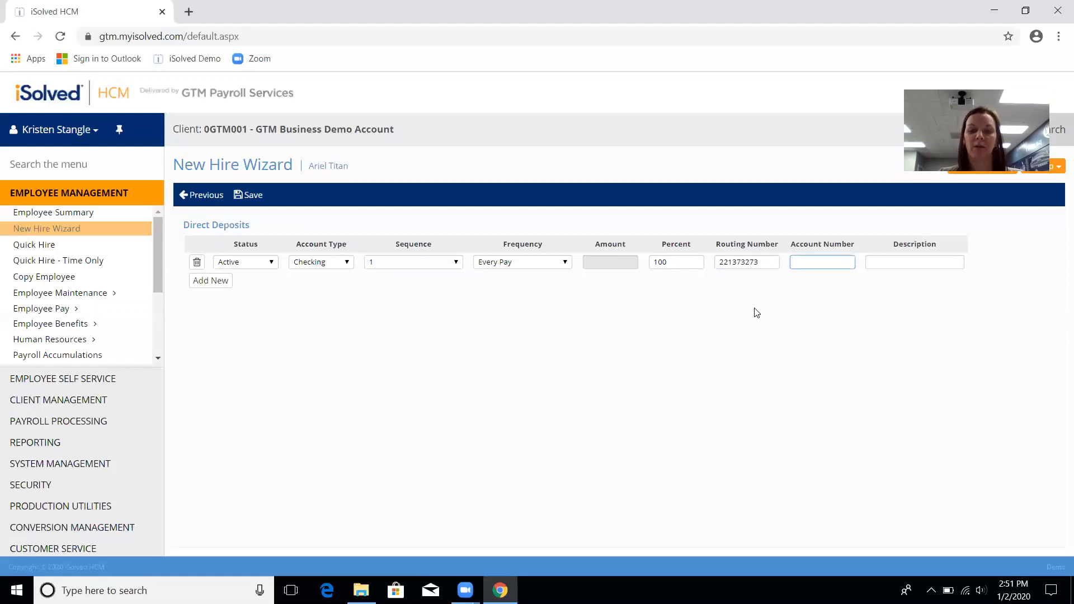
key("Tab")
type("Ar")
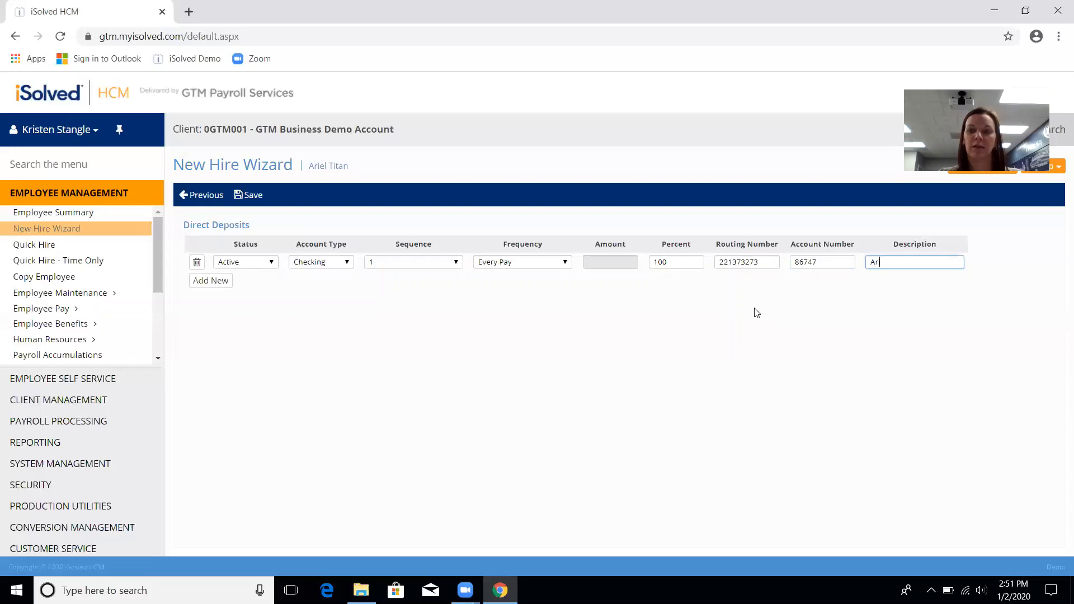
type("iel's checking")
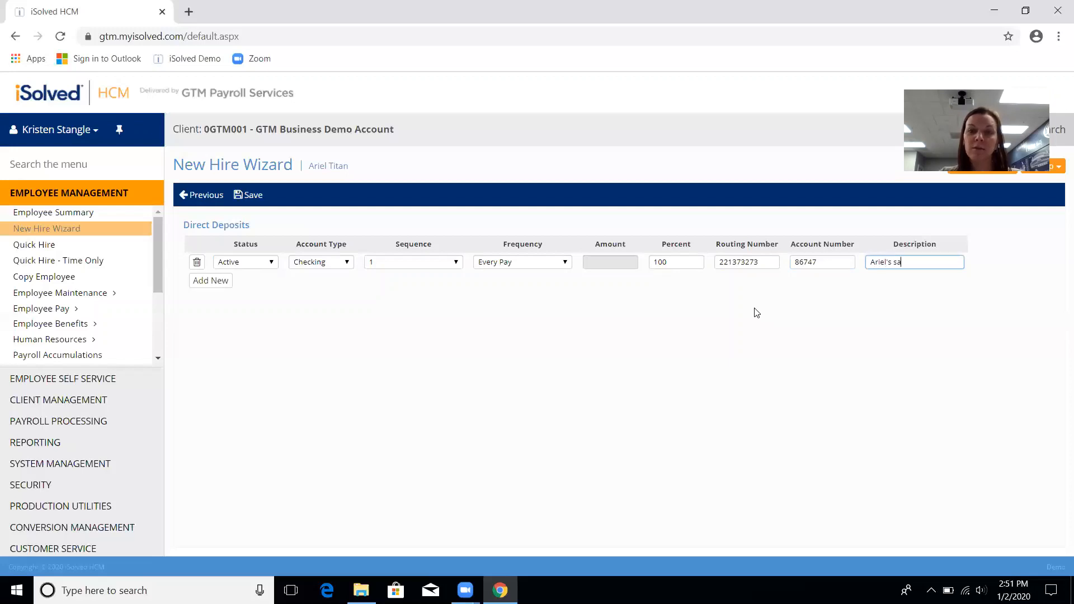
type(" account")
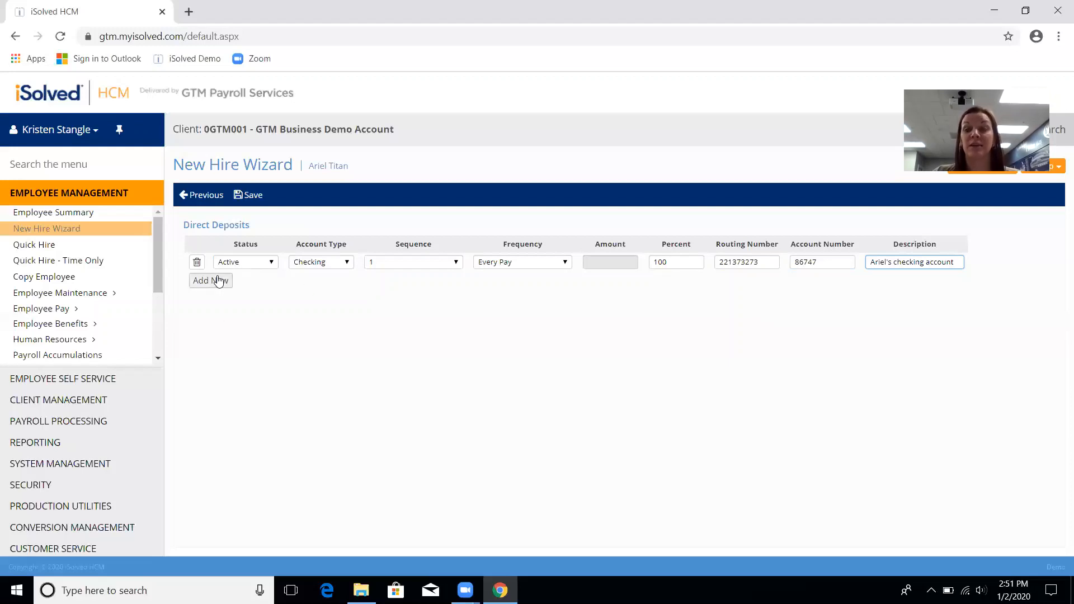
Step: Save the direct deposit to finish the hire, then bring up the Quick Hire form
left_click(246, 200)
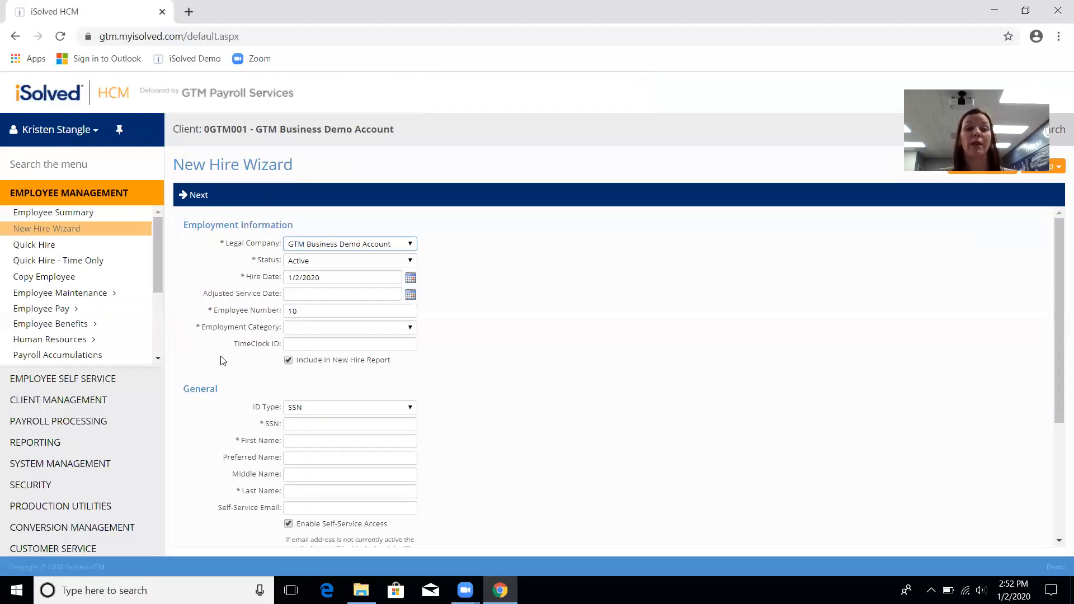
left_click(41, 249)
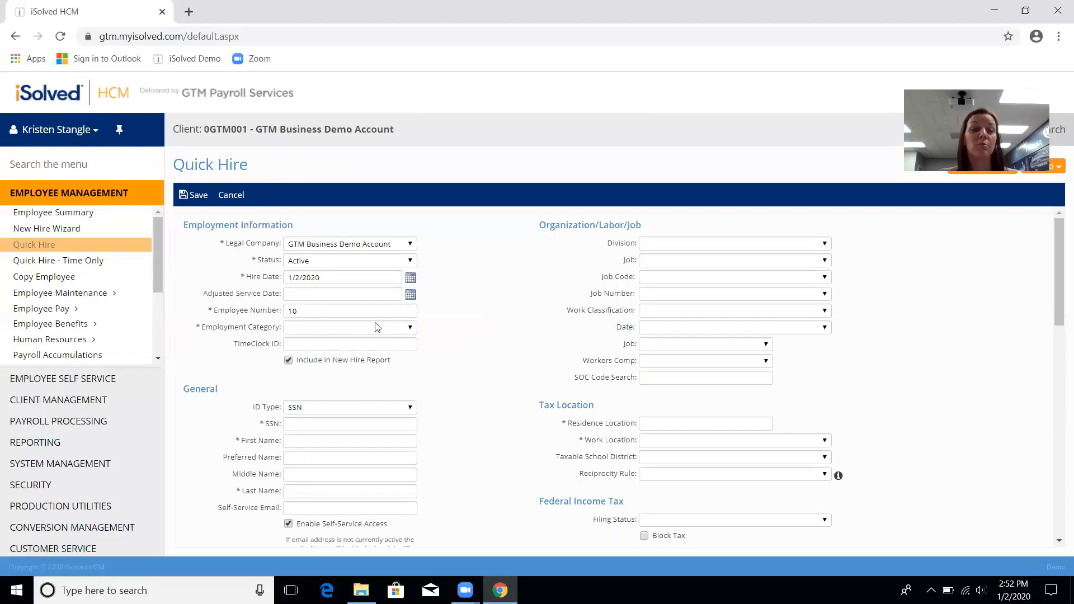
Step: Set the Employment Category for new hire employee number 10 to Full Time
left_click(303, 311)
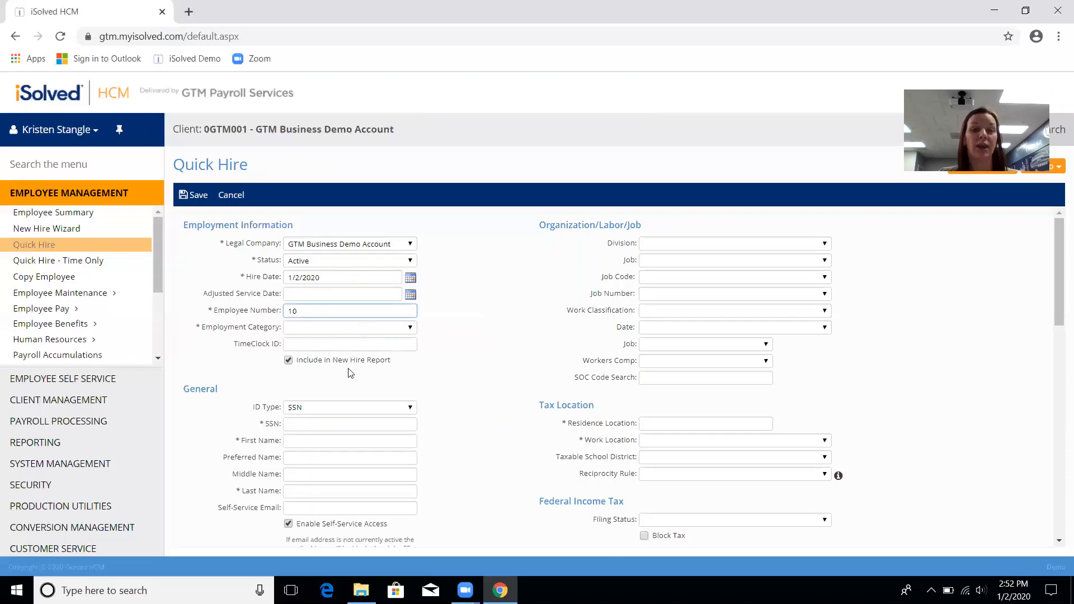
left_click(401, 329)
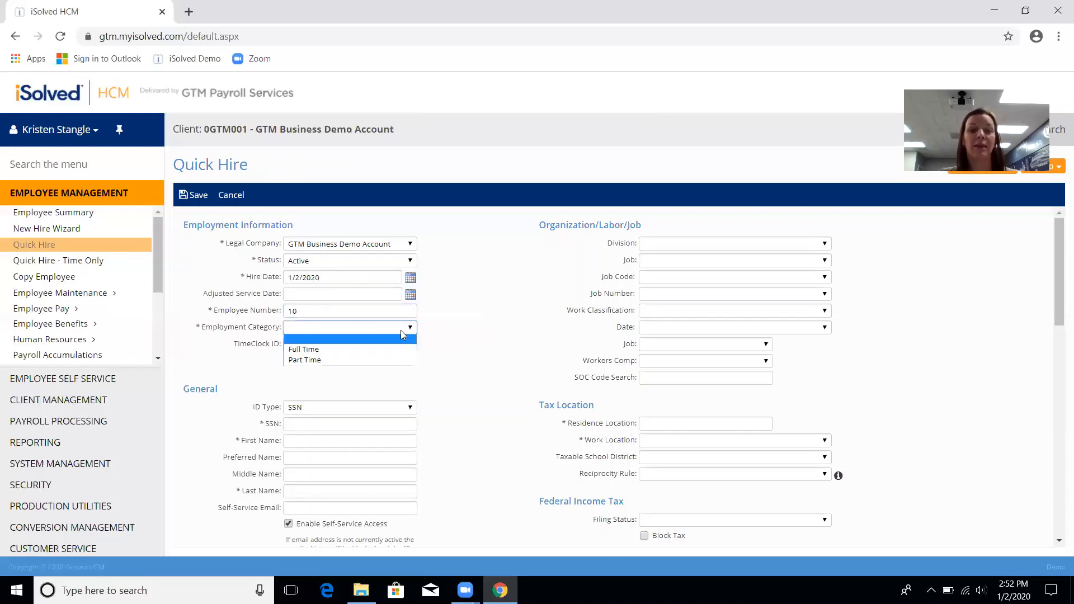
left_click(404, 350)
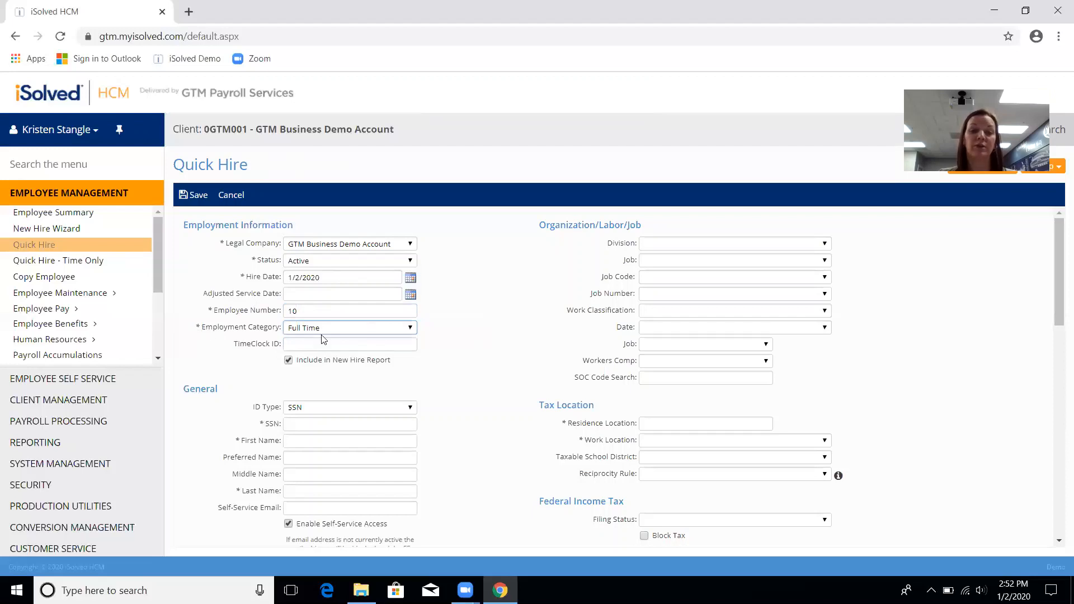
Step: Keep SSN as the ID type and enter the employee's SSN, replacing the invalid first entry
left_click(364, 408)
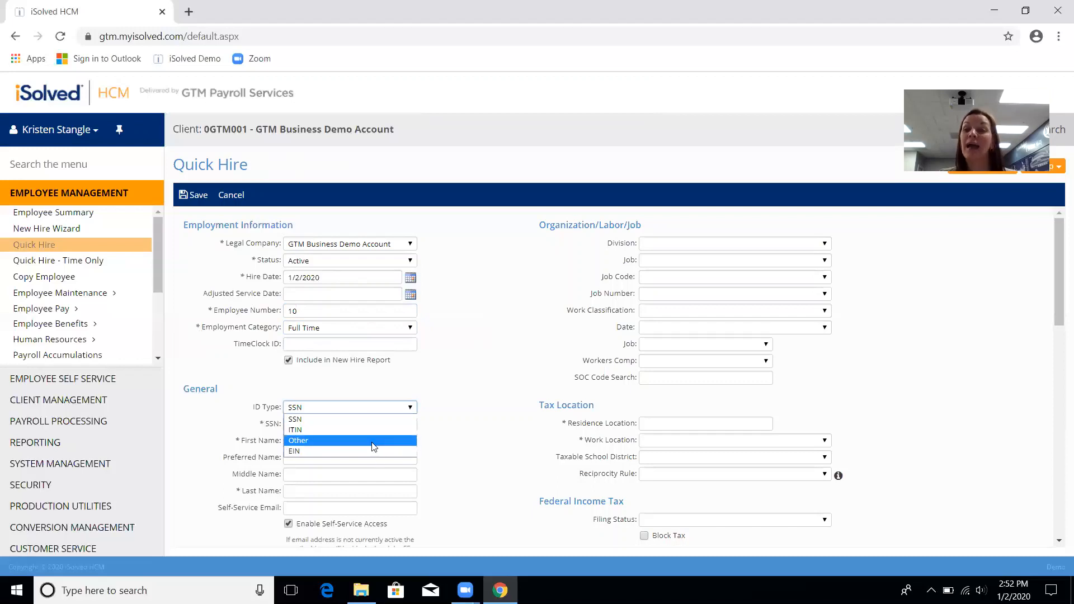
left_click(347, 421)
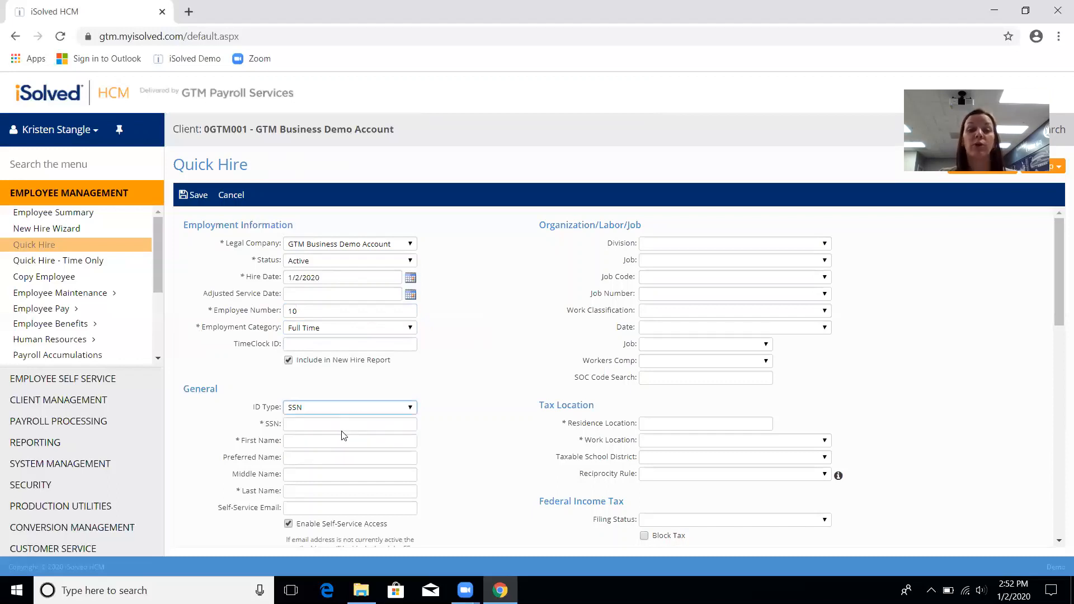
type("56")
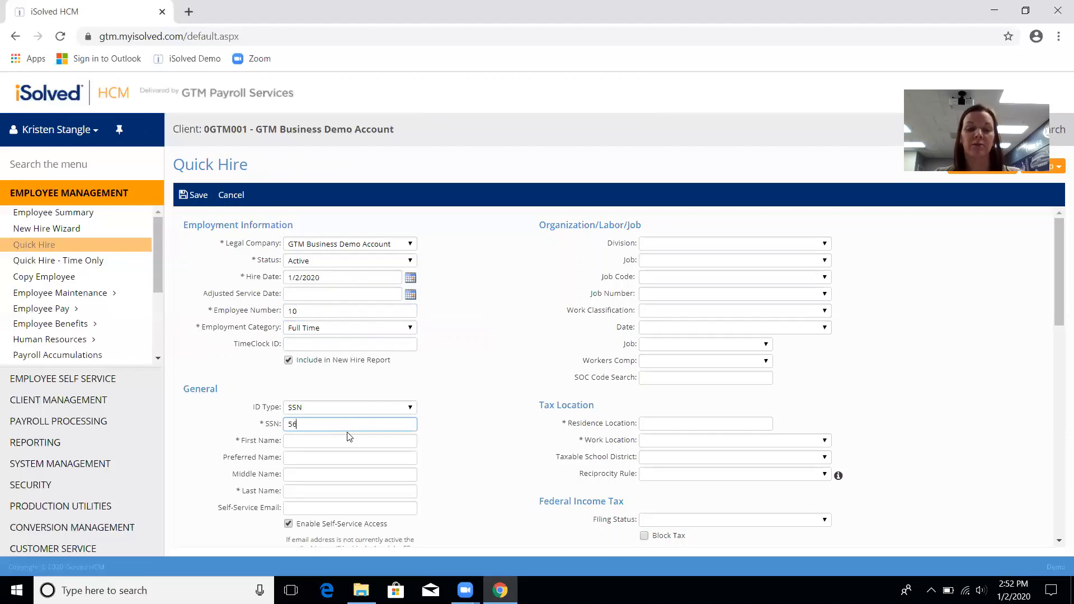
type("6-00-9867")
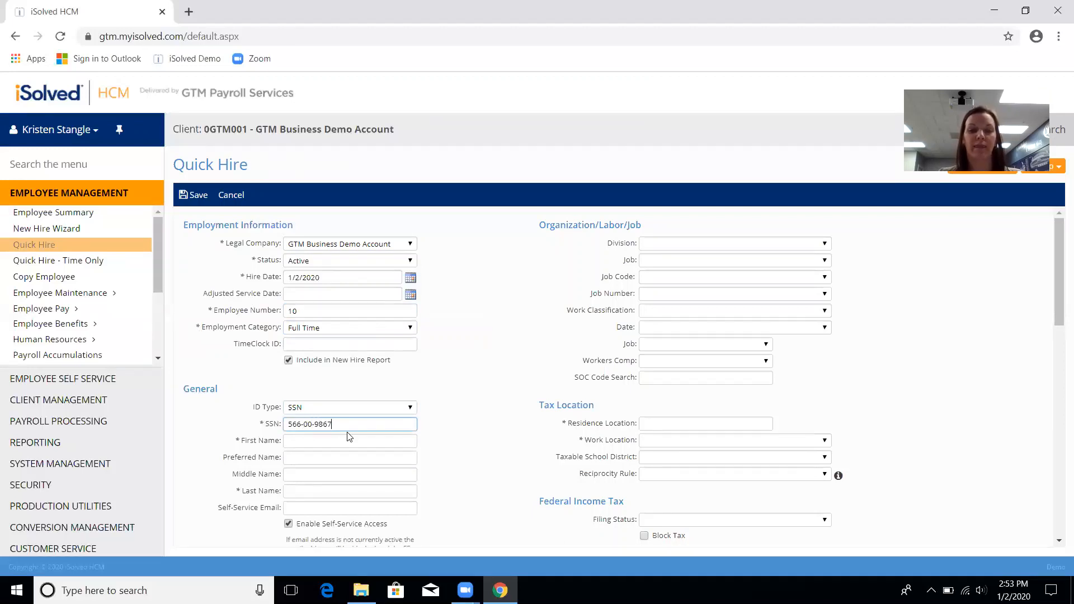
key("Tab")
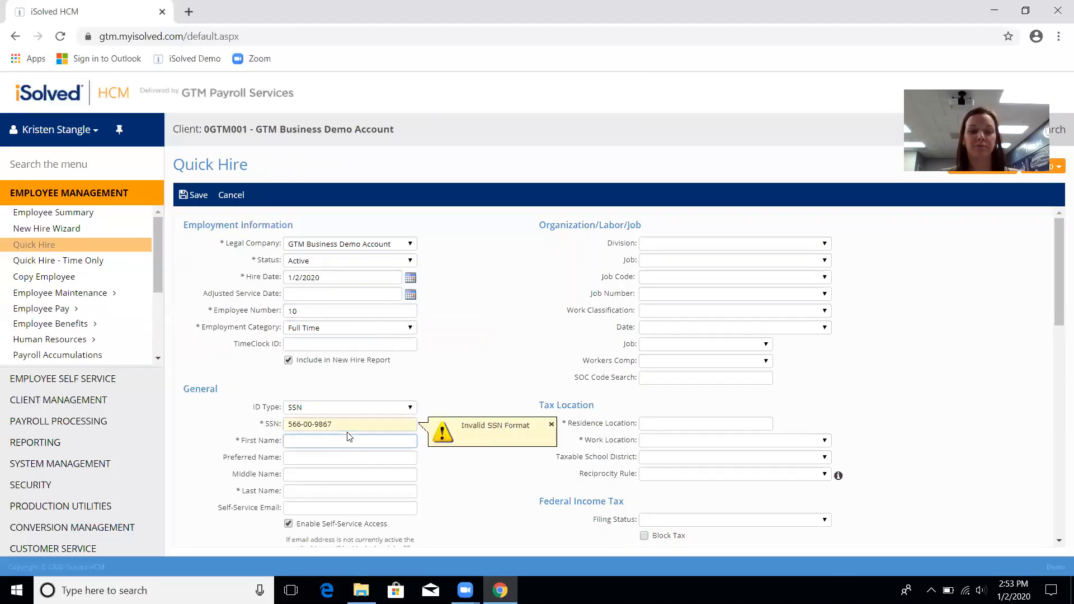
key("shift+Tab")
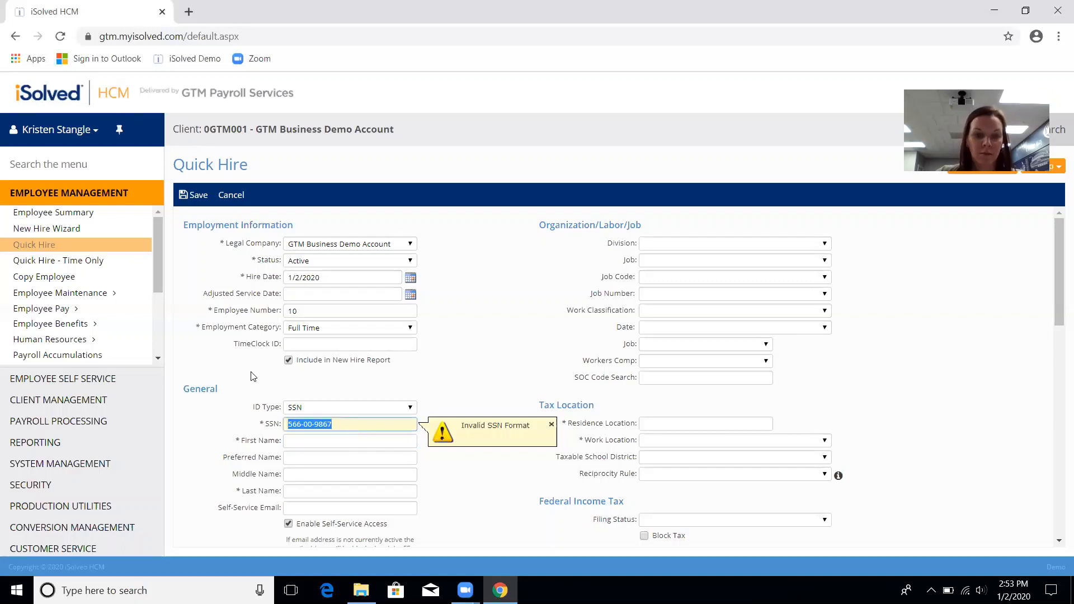
left_click_drag(337, 428, 265, 402)
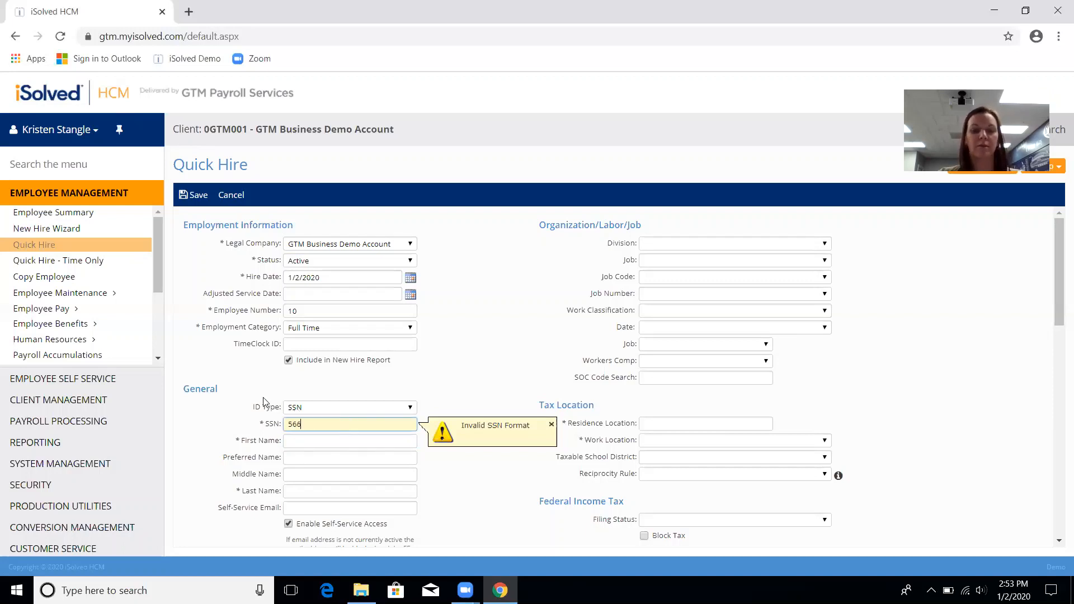
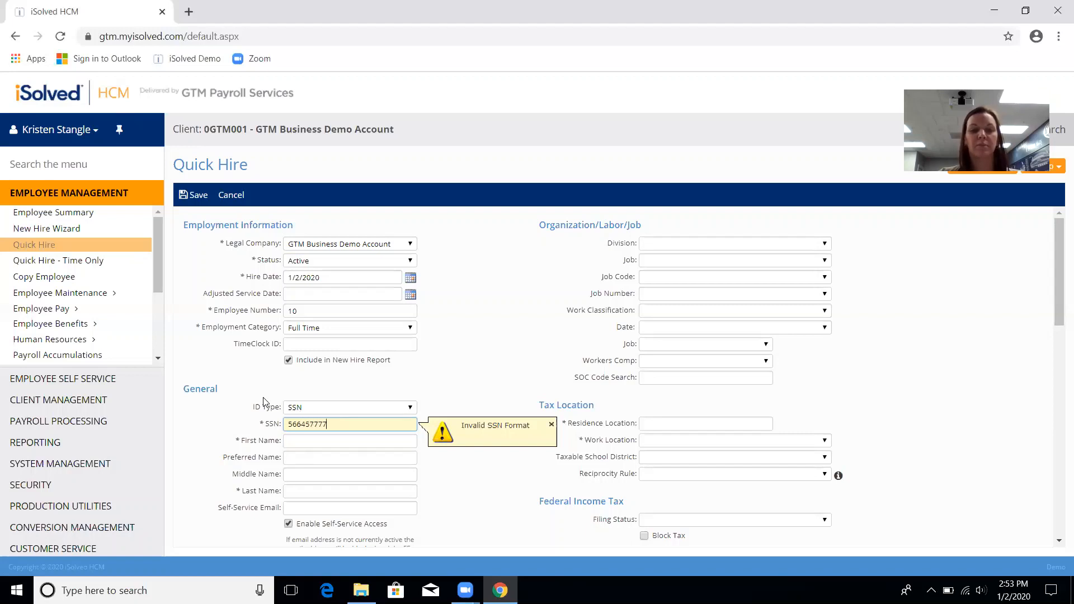
key("Tab")
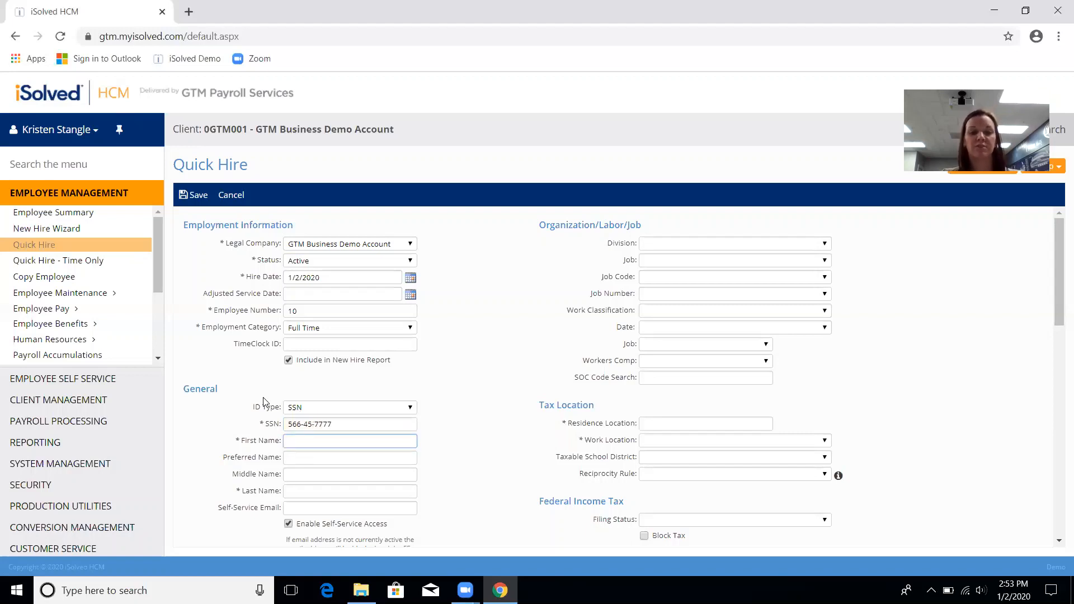
Step: Enter the employee's first and last name and turn off Enable Self-Service Access
type("Flounder")
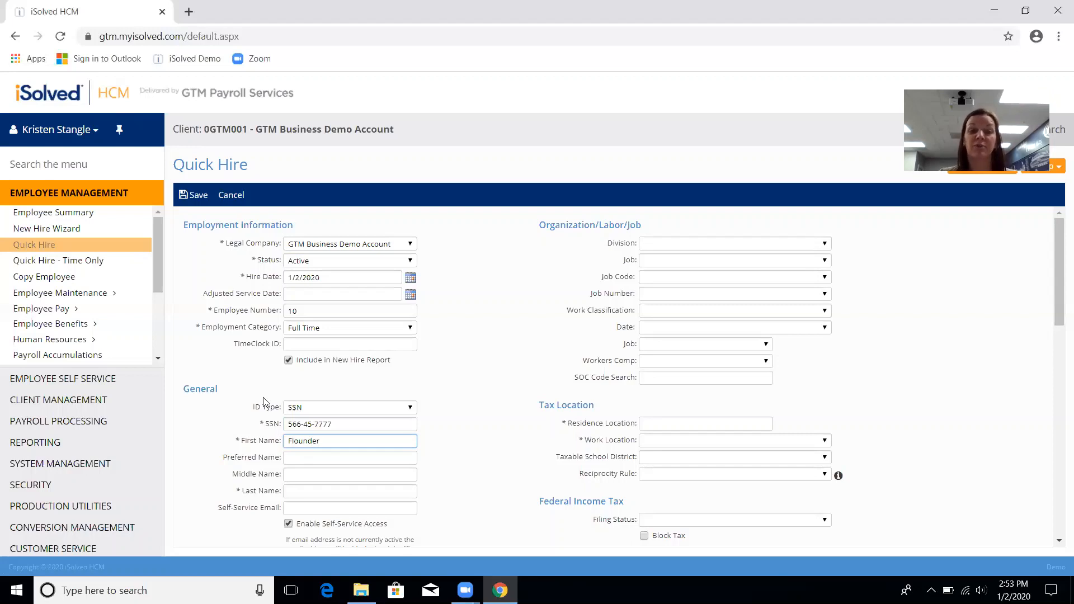
key("Tab")
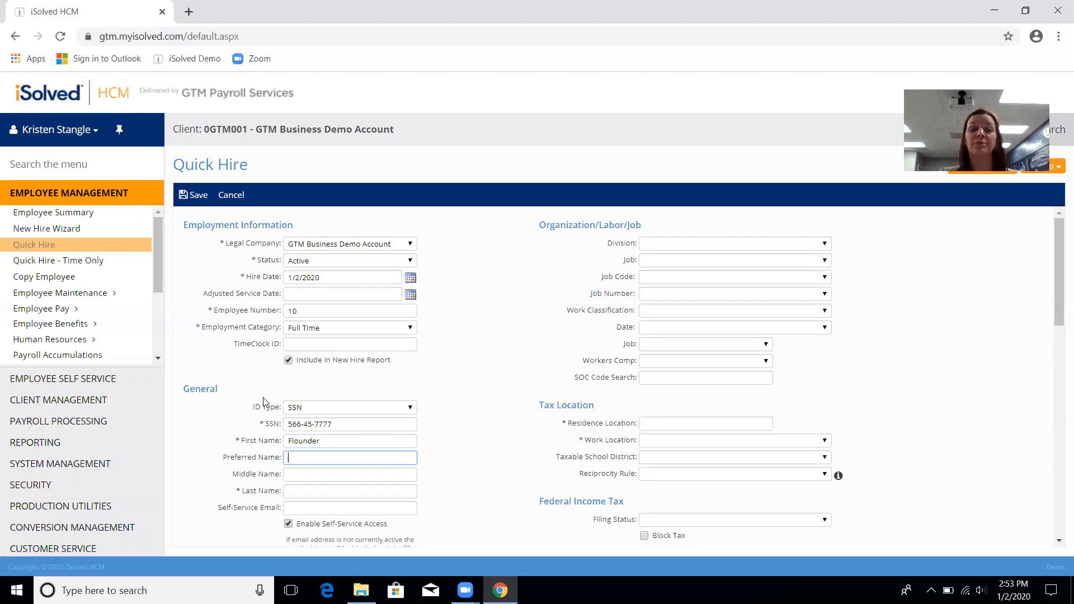
key("Tab")
key("Tab")
type("YellowFish")
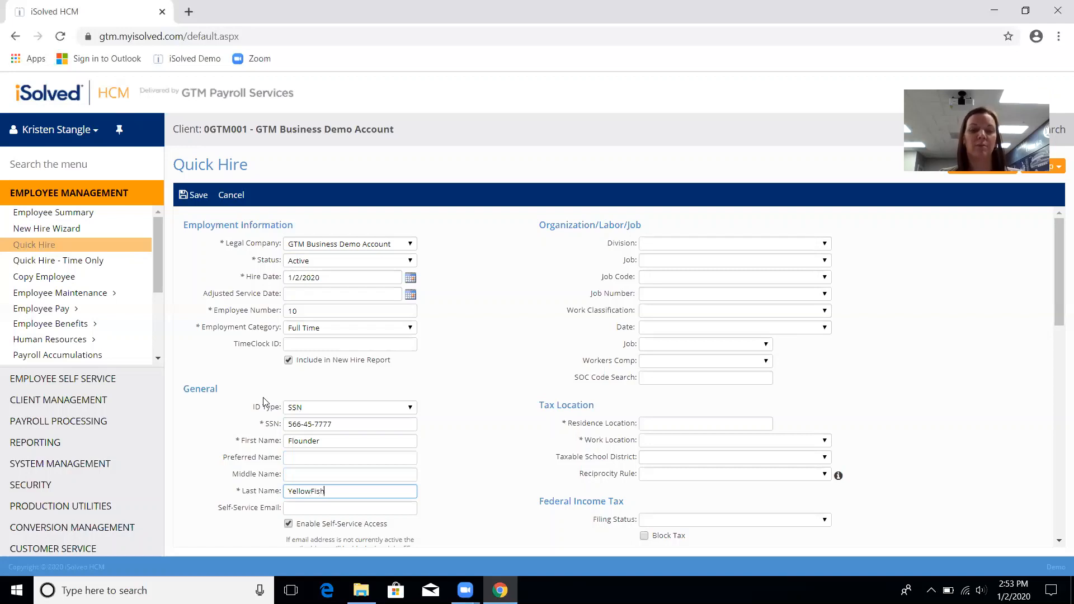
key("Tab")
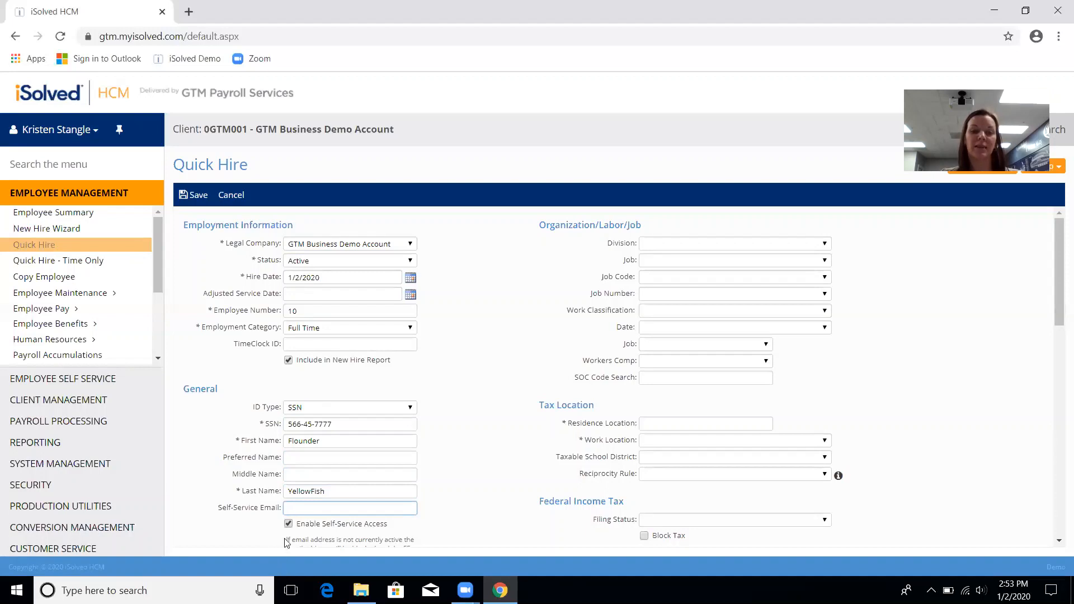
left_click(288, 524)
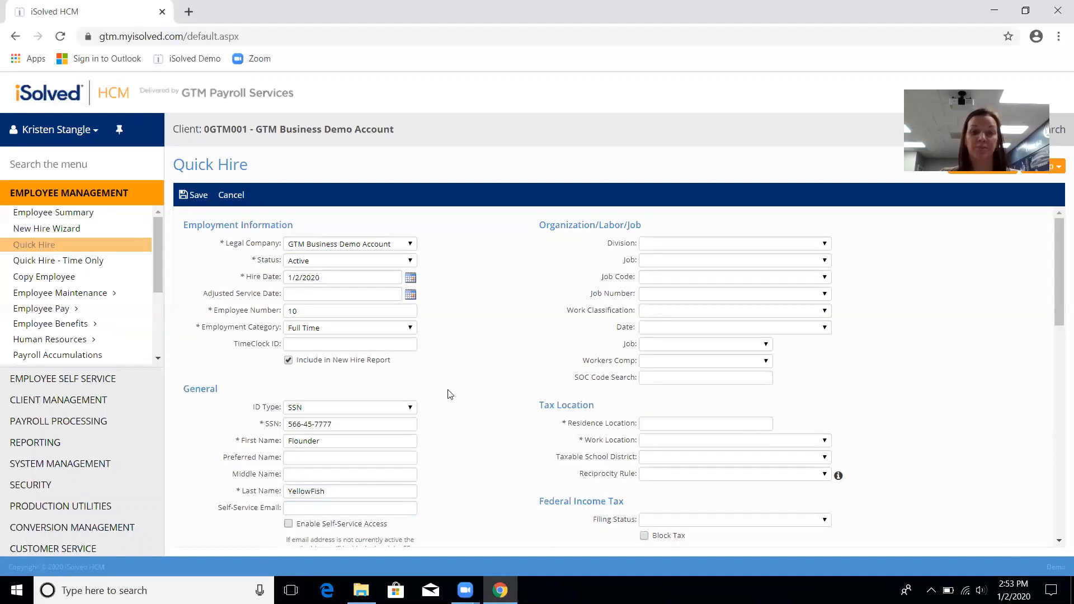
Step: Enter the home address and zip code, picking the MANHATTAN, NY city suggestion
scroll(463, 414, "down", 5)
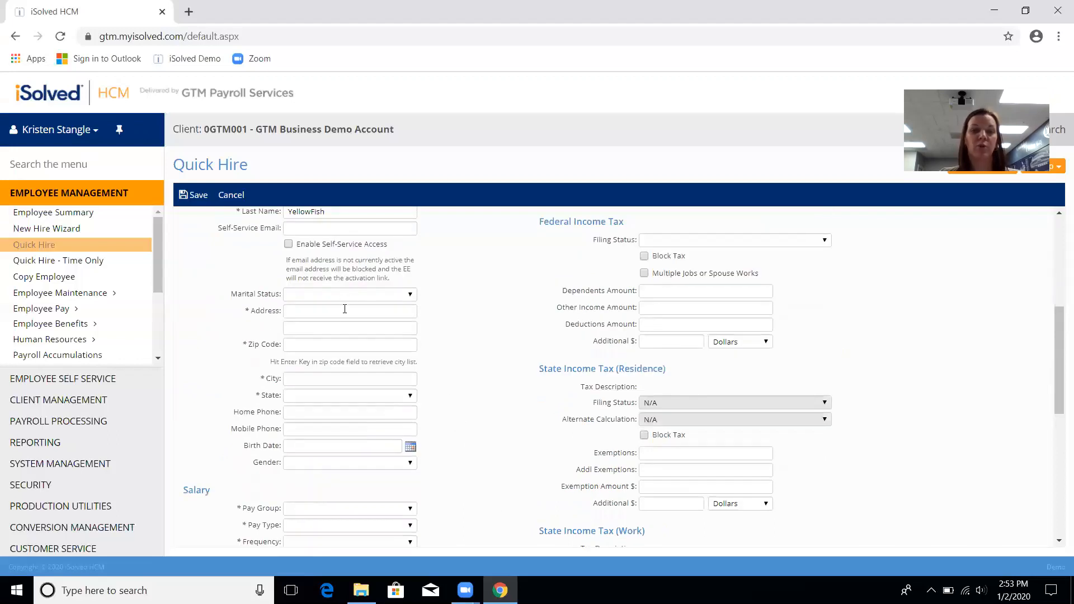
left_click(345, 310)
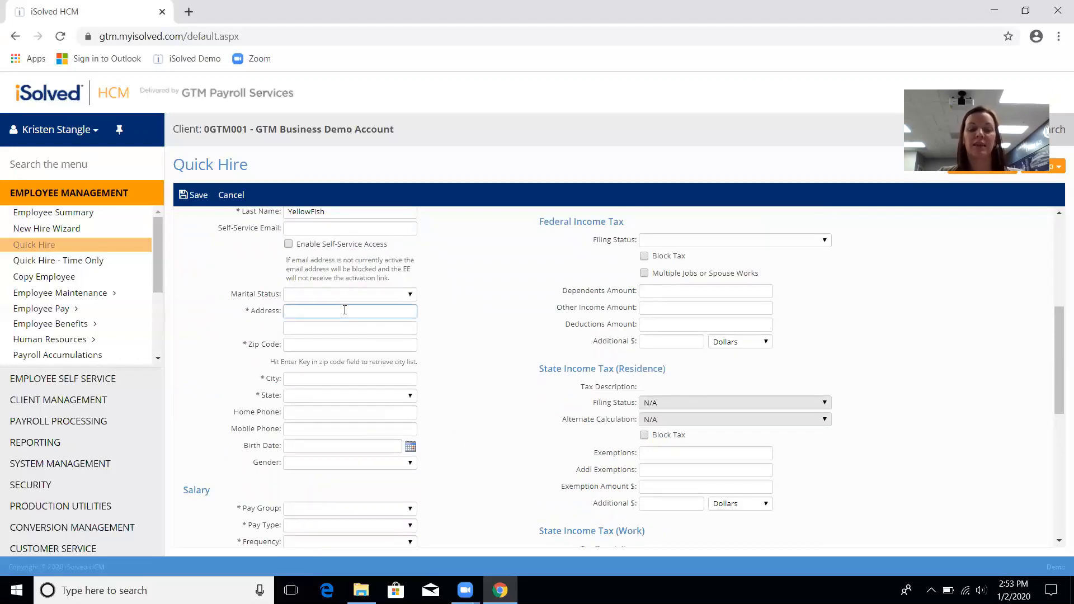
type("U")
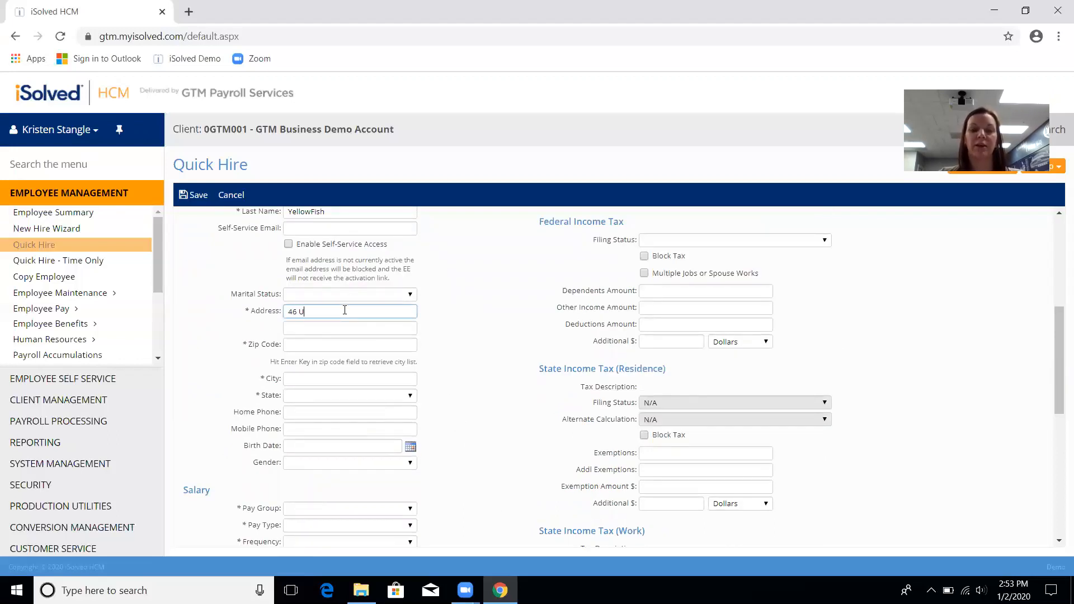
type("nder The S")
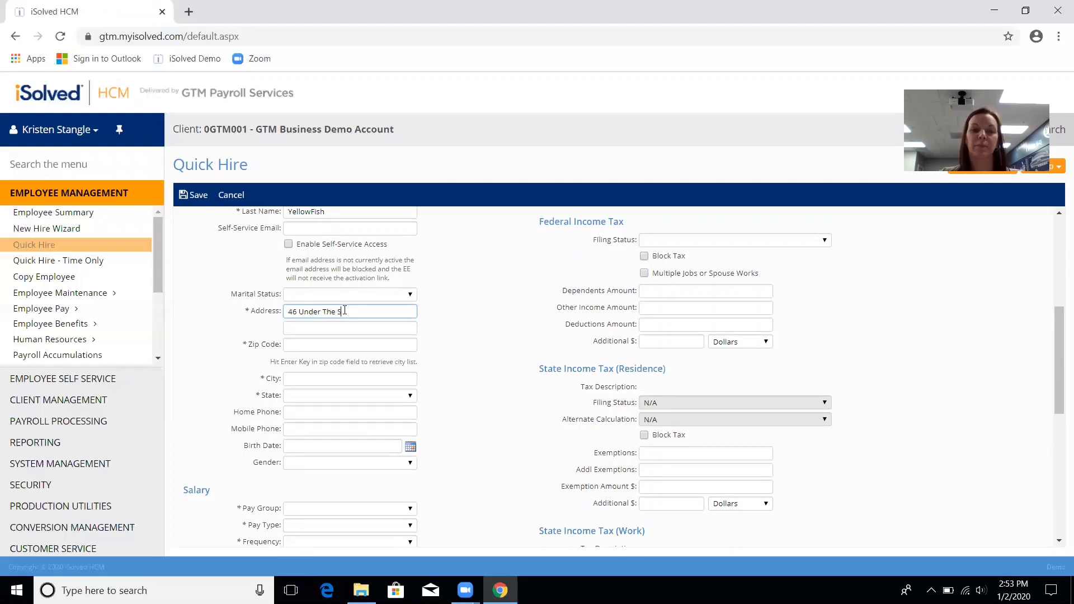
key("Tab")
key("Tab")
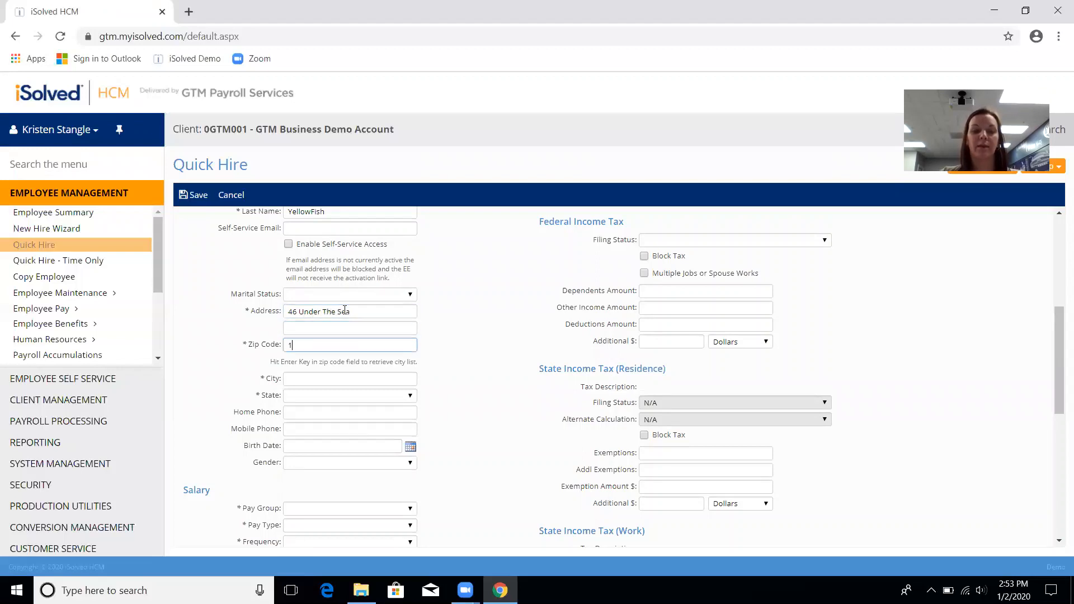
type("10022")
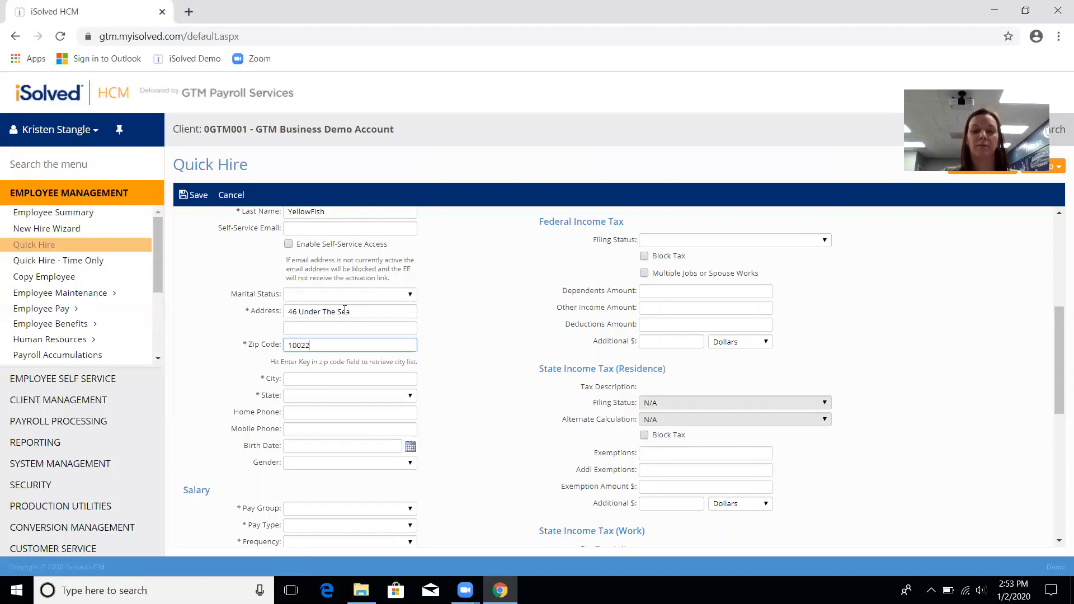
key("Tab")
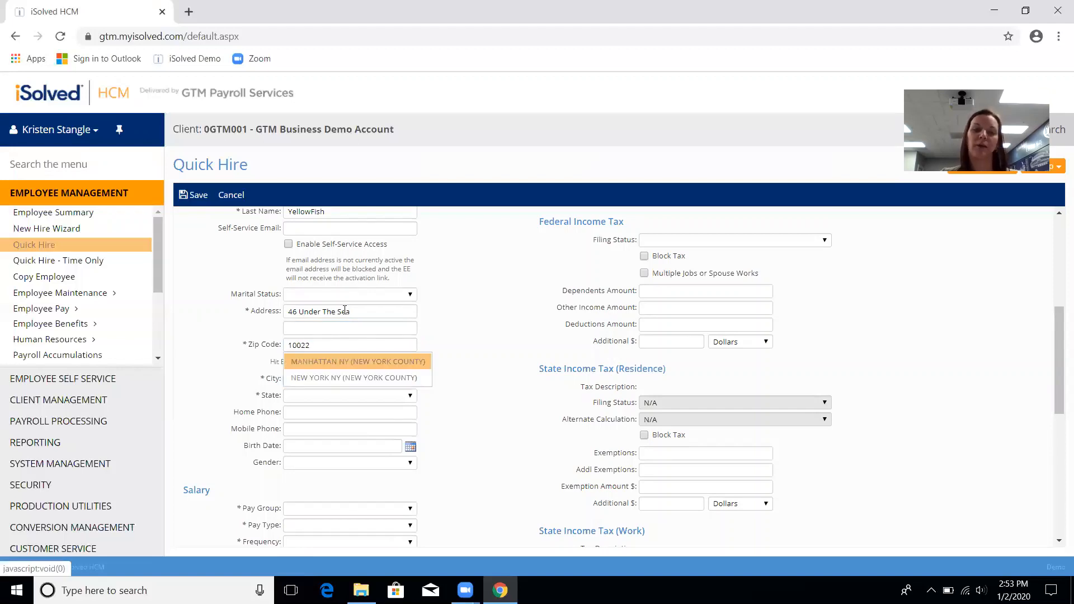
left_click(314, 362)
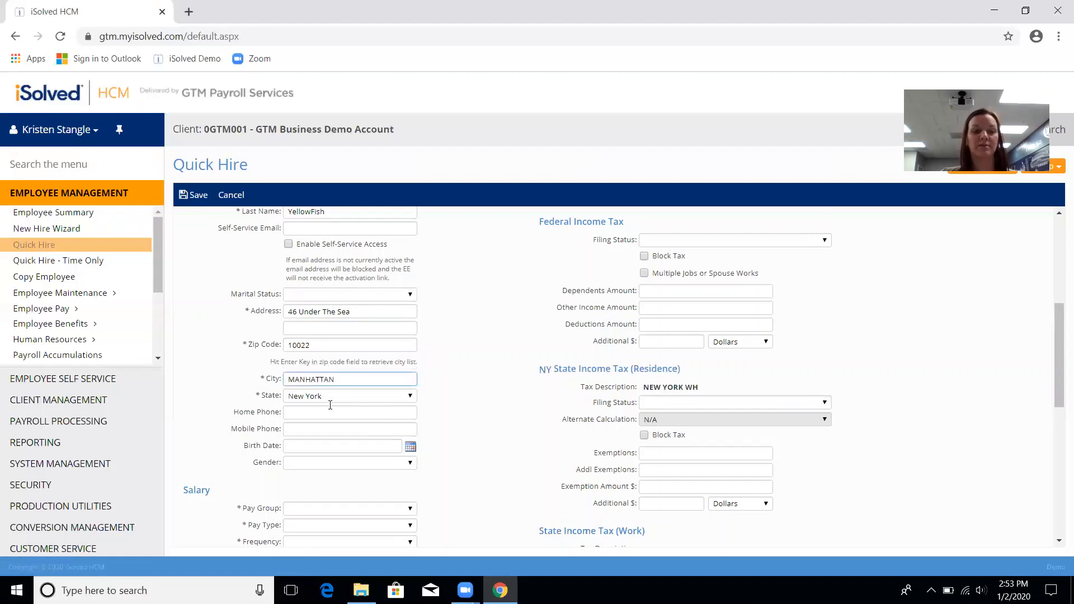
Step: Set the Pay Group to Bi-Weekly and the Pay Type to Salary
scroll(448, 481, "down", 3)
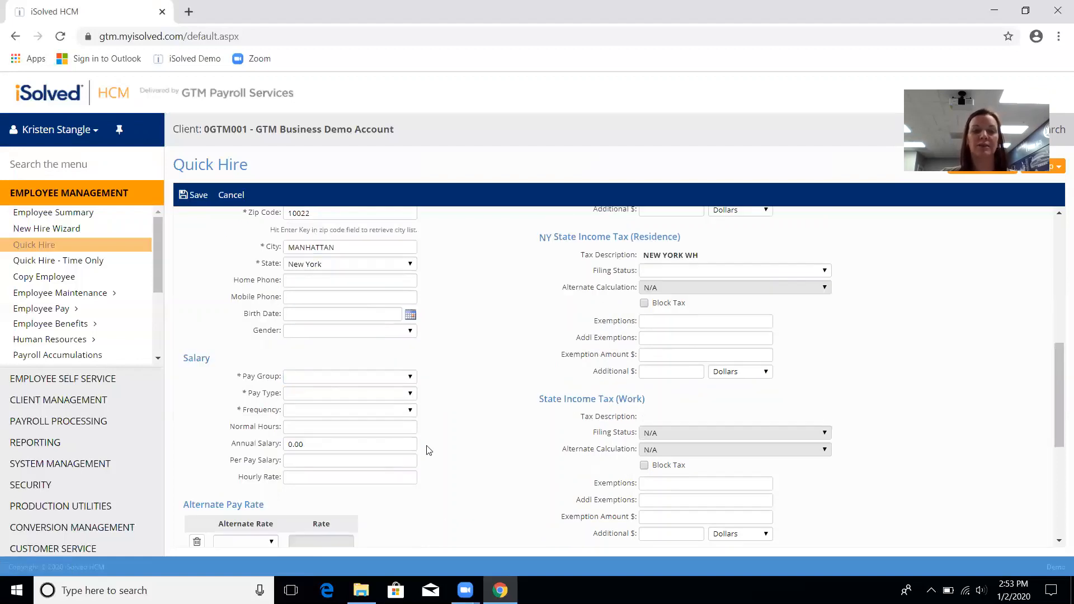
left_click(384, 370)
left_click(386, 393)
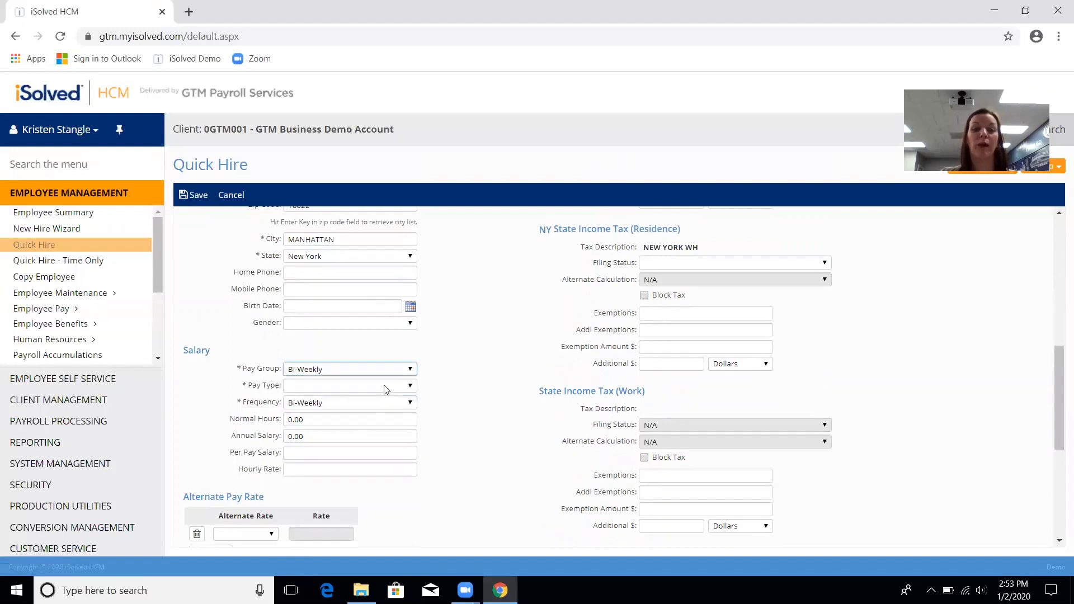
left_click(384, 386)
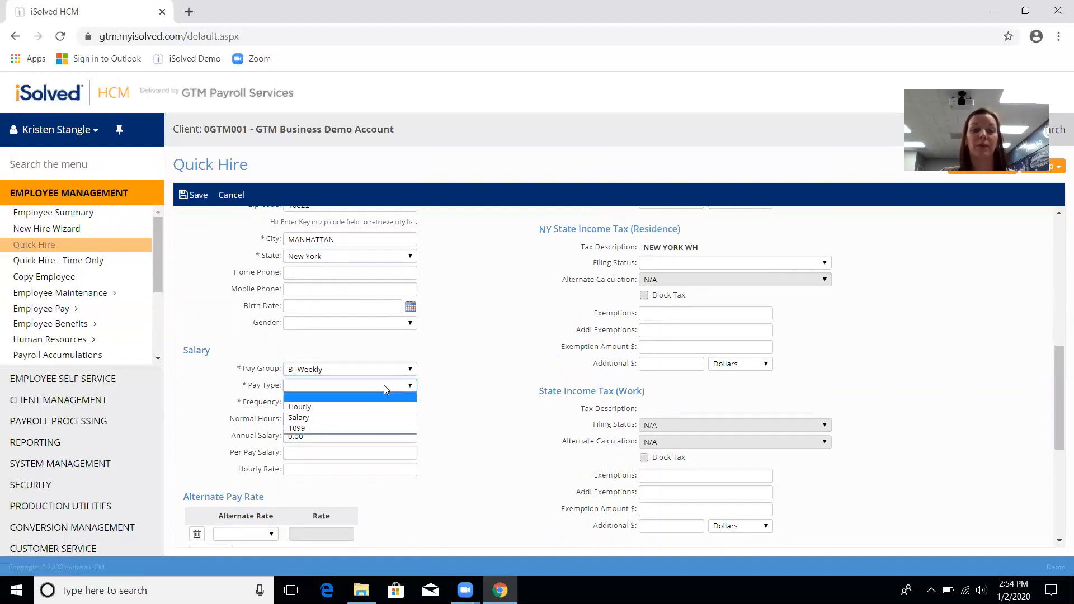
left_click(387, 415)
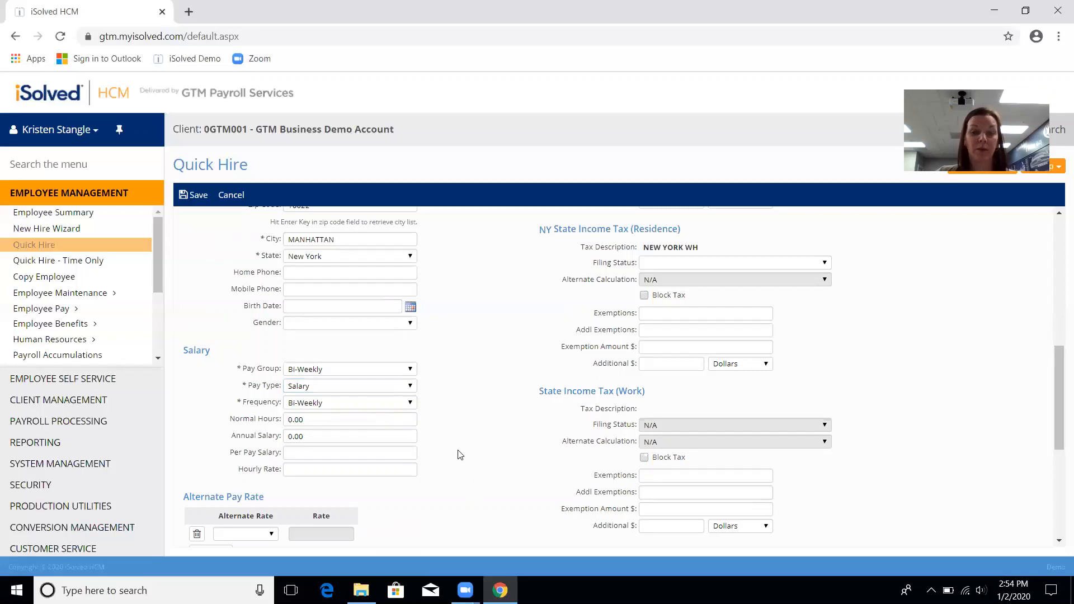
Step: Set the Work Location to 'NY - Halfmoon, NY' and return to the top of the form
scroll(461, 452, "down", 5)
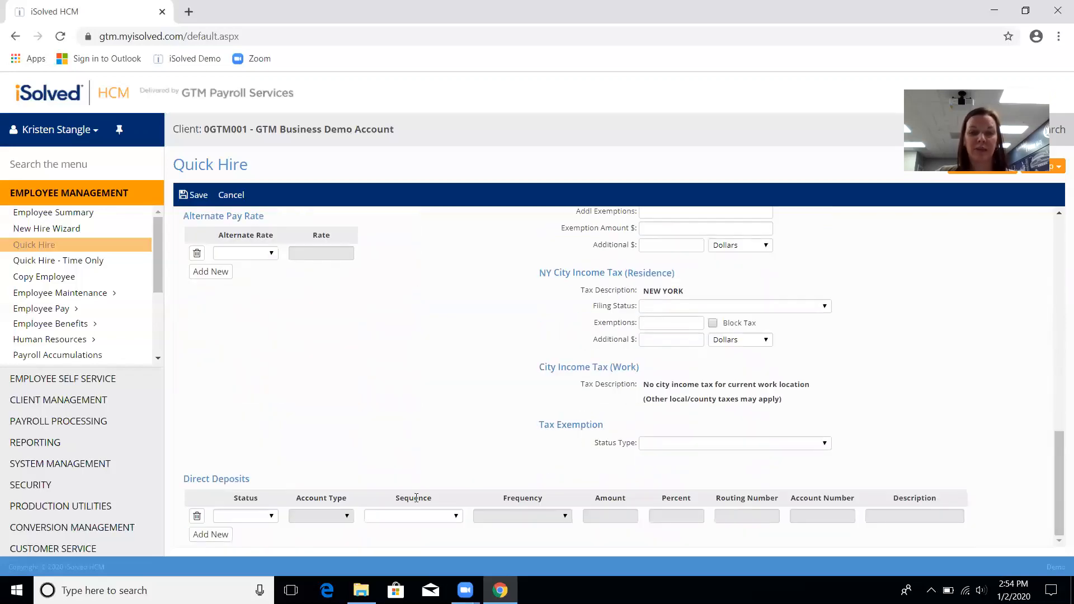
scroll(706, 388, "up", 6)
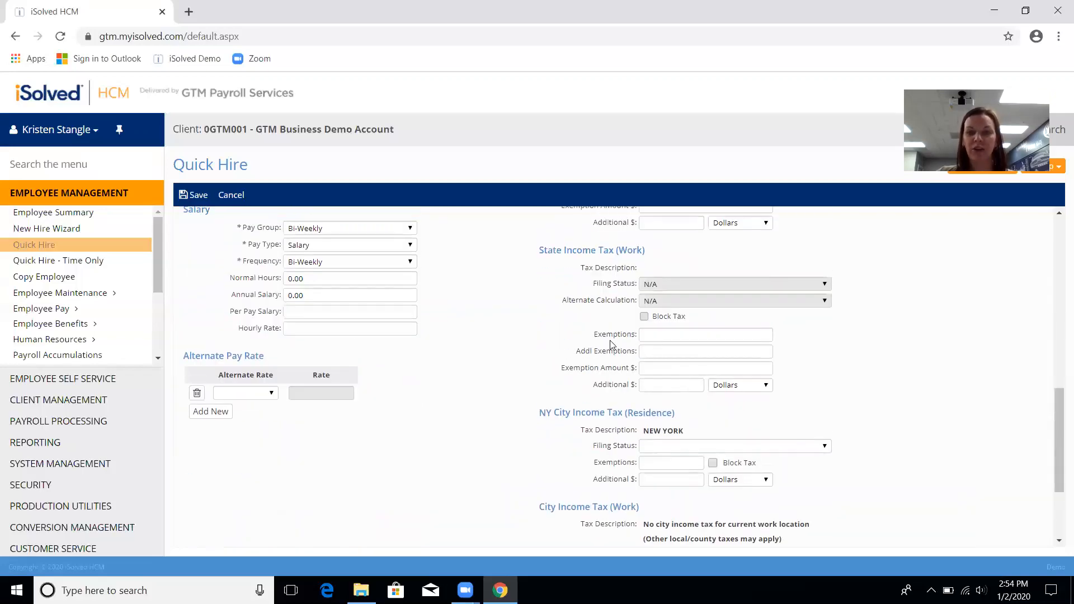
scroll(605, 386, "up", 3)
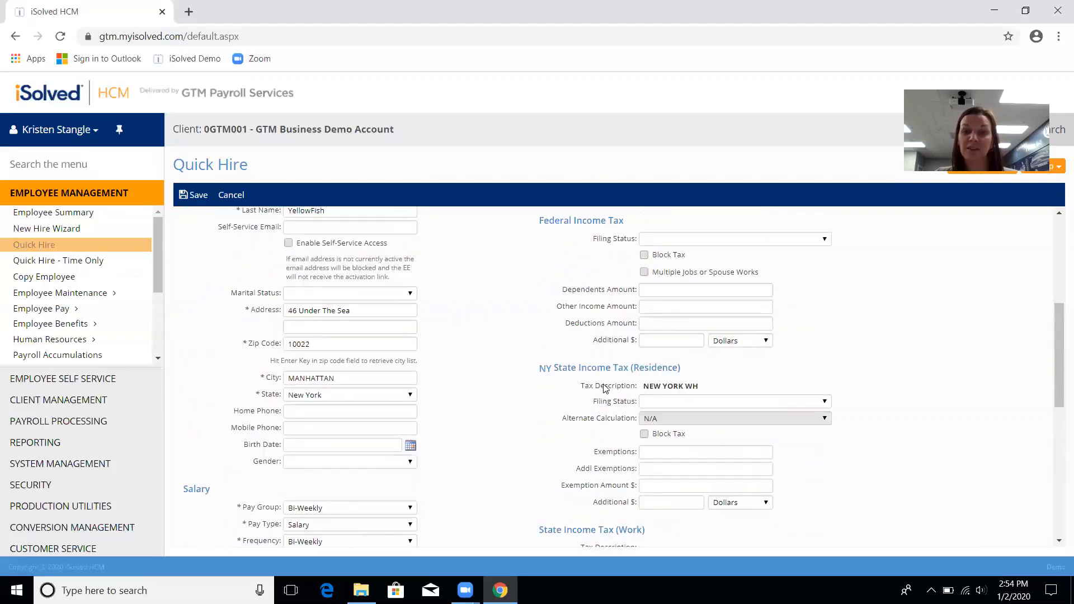
scroll(604, 382, "up", 3)
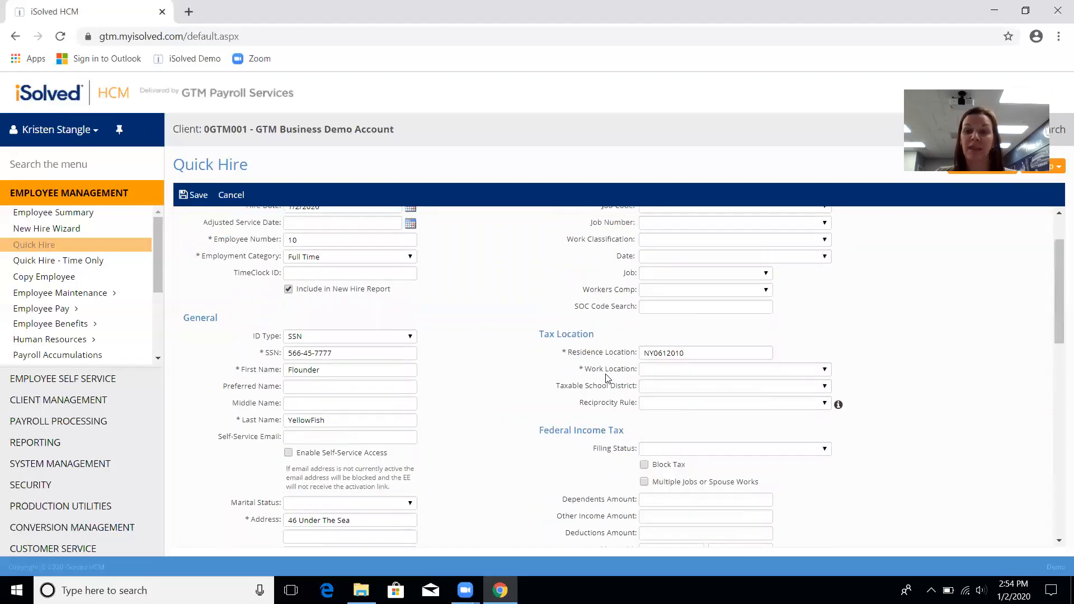
left_click(656, 370)
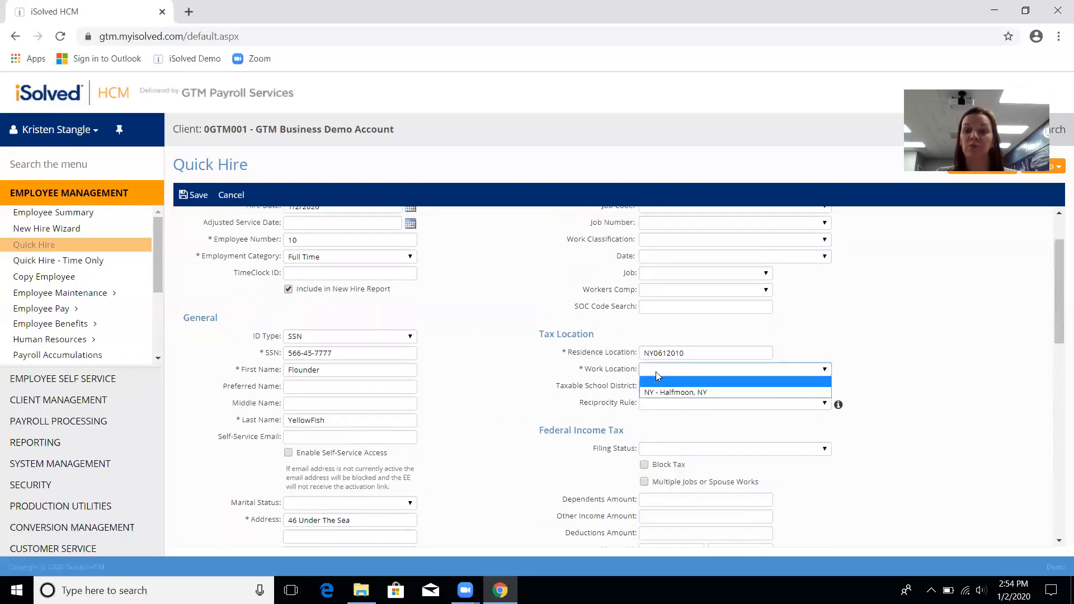
left_click(681, 392)
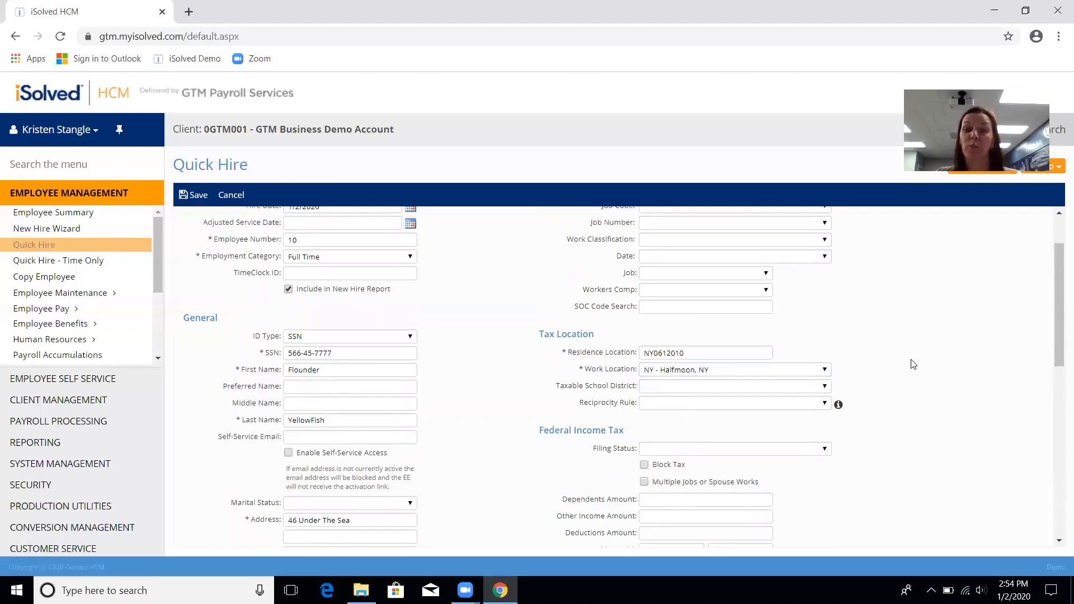
scroll(913, 365, "up", 2)
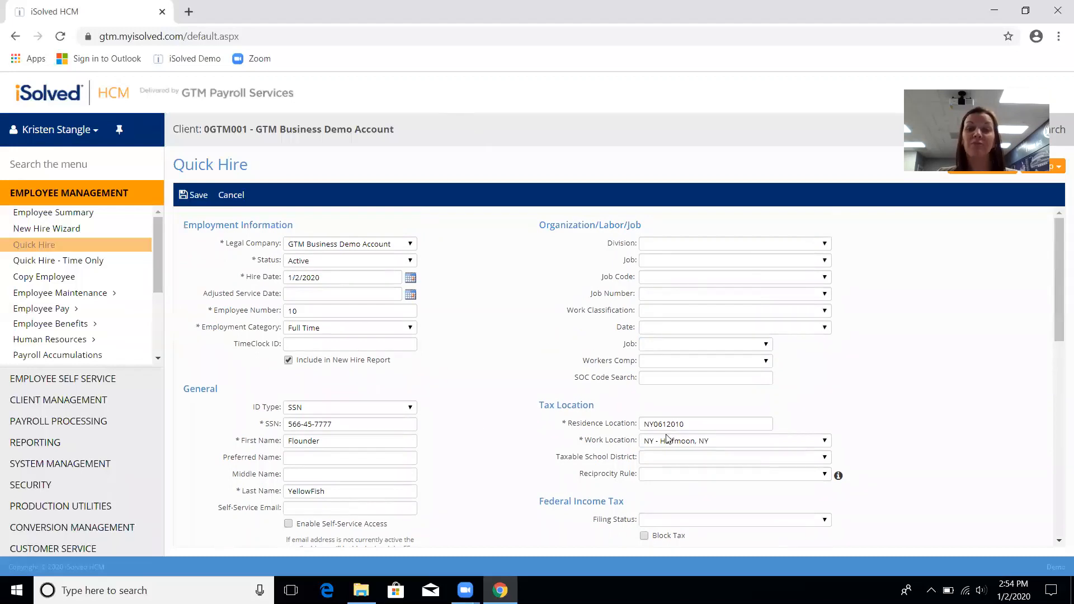
Step: Save the new hire, then go to Employee Summary and confirm leaving the form
left_click(195, 201)
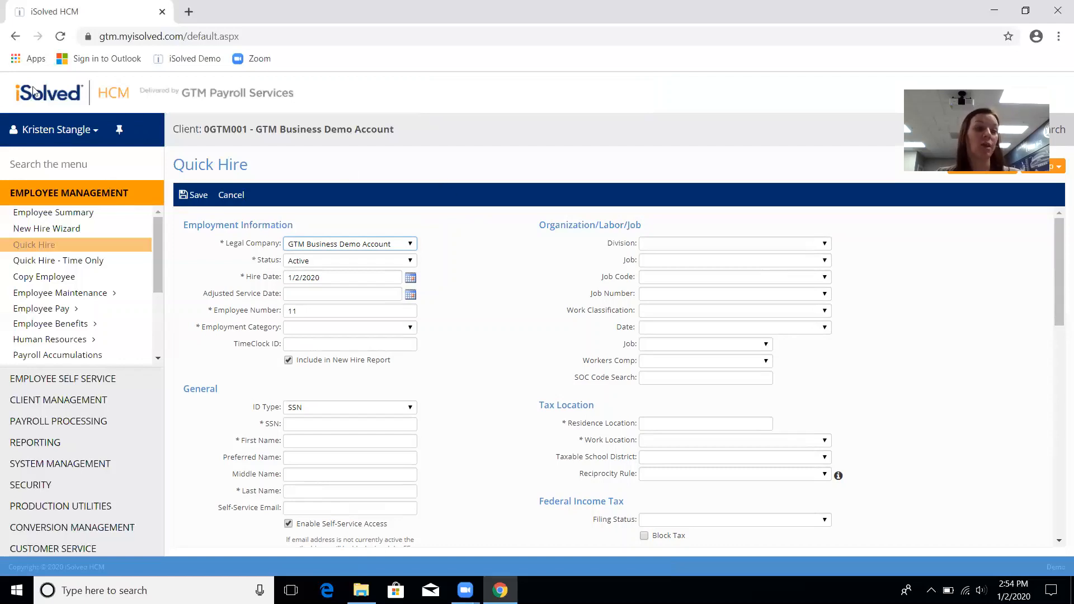
left_click(75, 216)
left_click(604, 142)
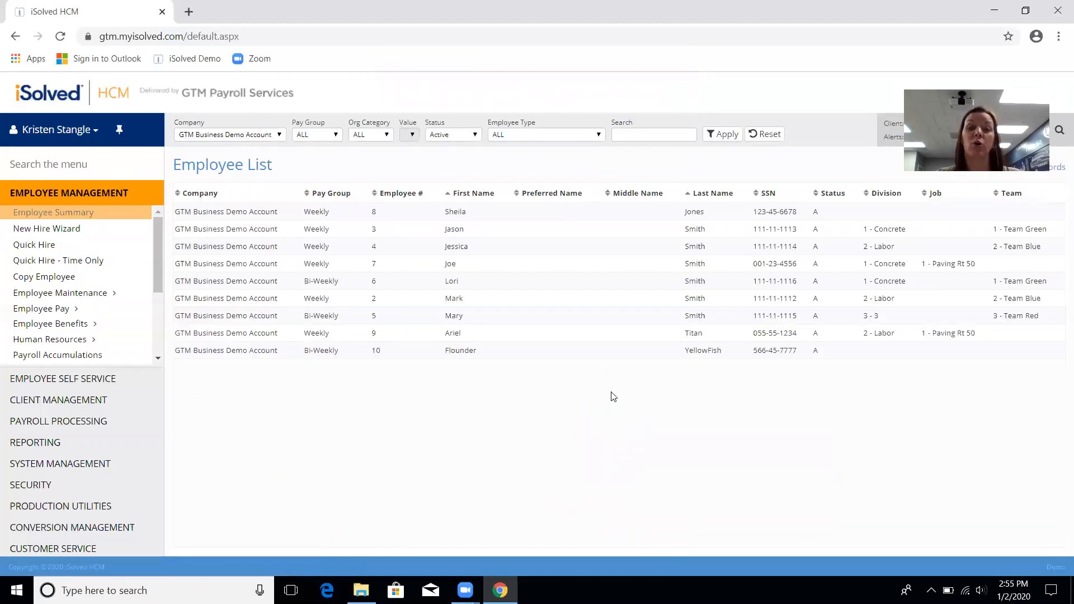
Step: Open the Employee Summary for the employee in the Paving Rt 50 / Labor division
left_click(455, 335)
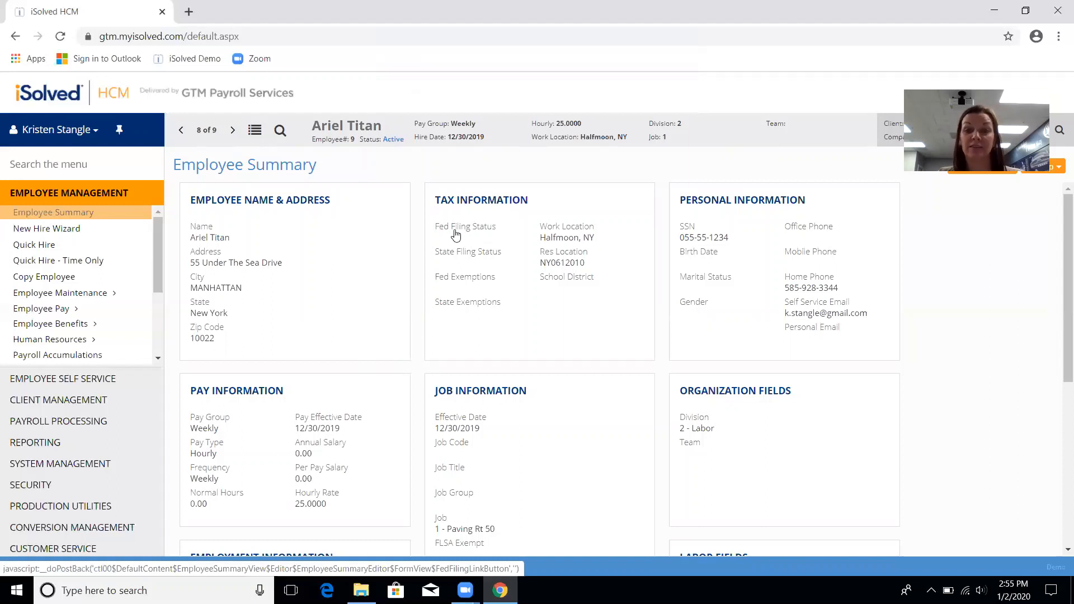
Step: Change the federal filing status to Single with 0 exemptions and save the tax info
left_click(455, 234)
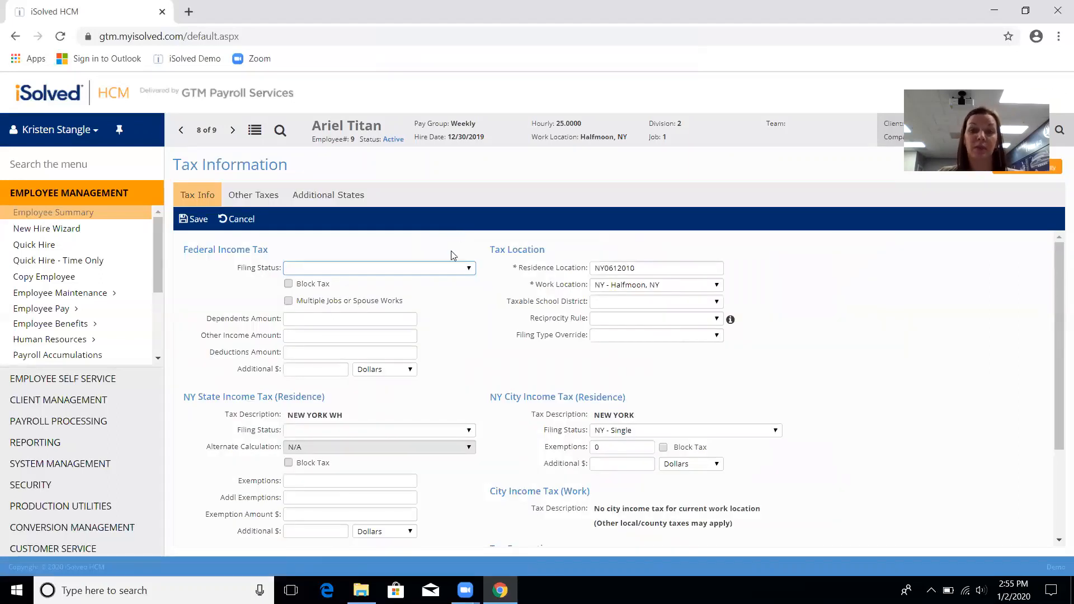
left_click(457, 271)
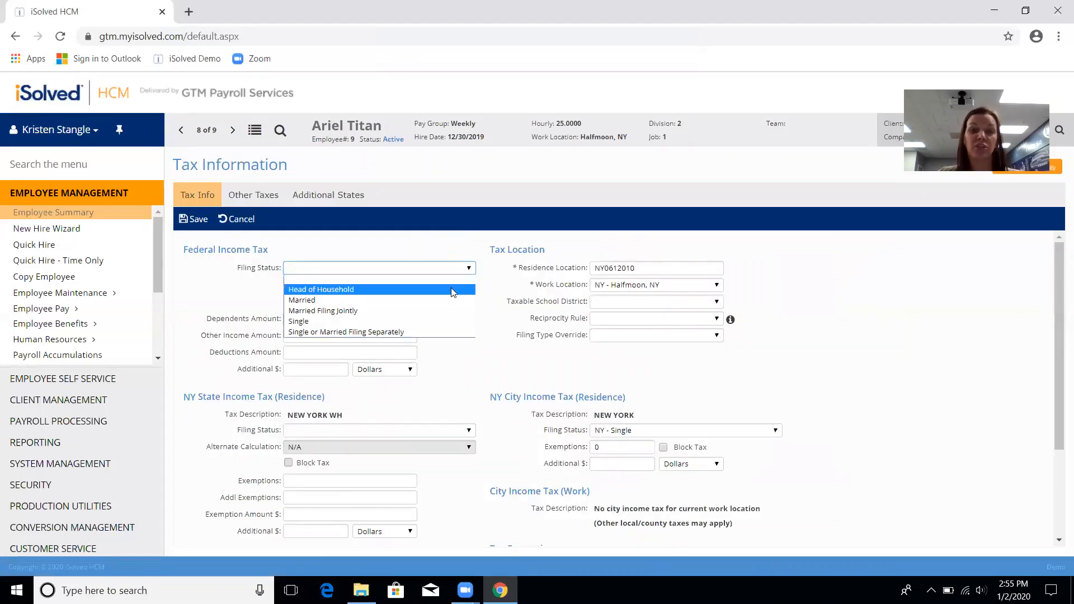
left_click(336, 322)
left_click(324, 303)
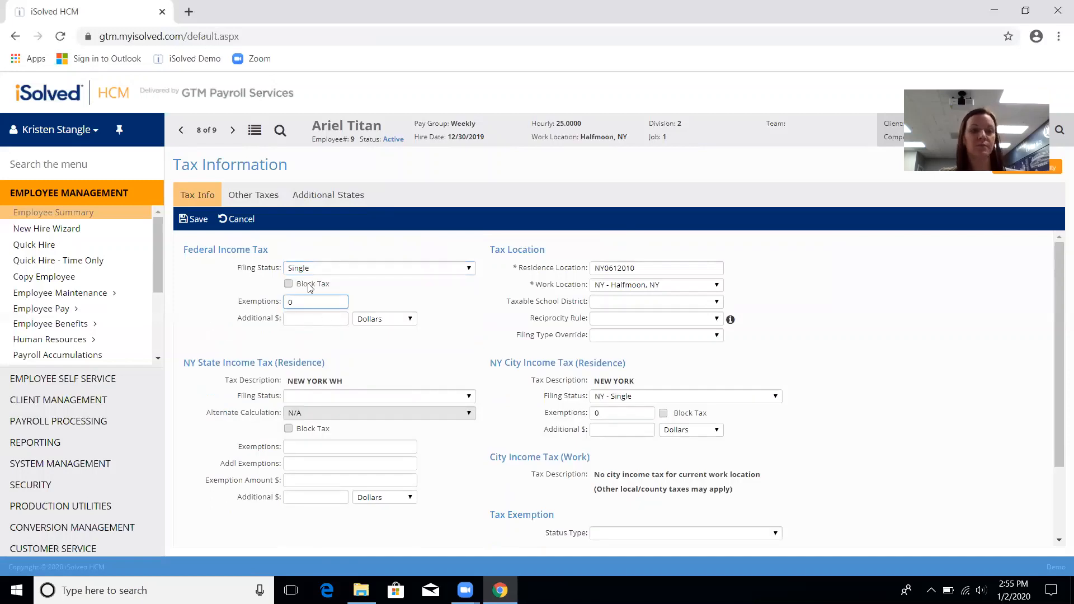
left_click(200, 223)
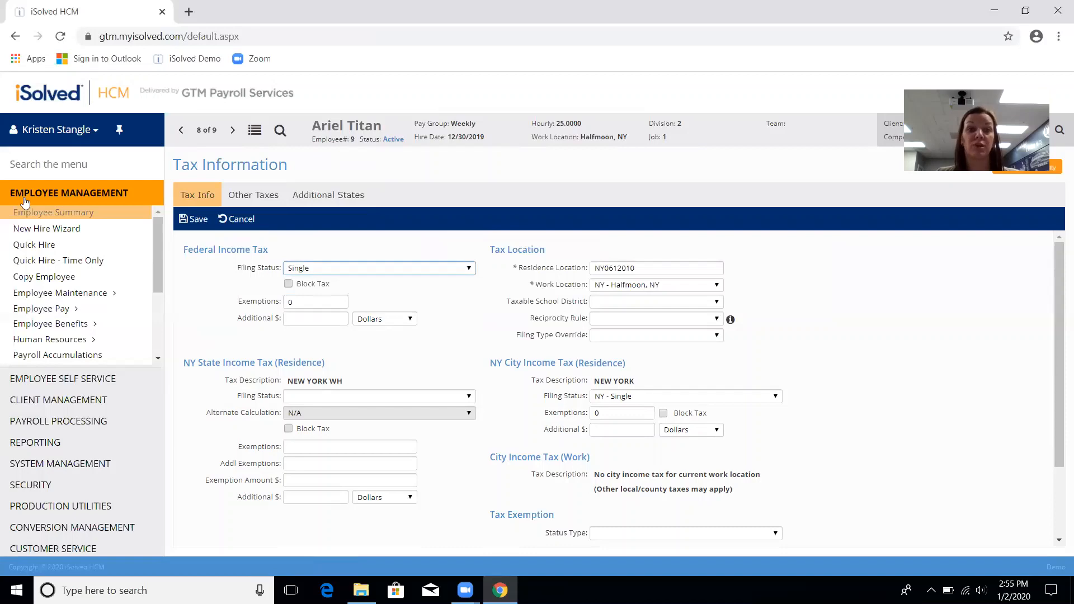
Step: Search the menu for 'direct deposit' and open the employee's Direct Deposit page
left_click(37, 158)
type("direct deposit")
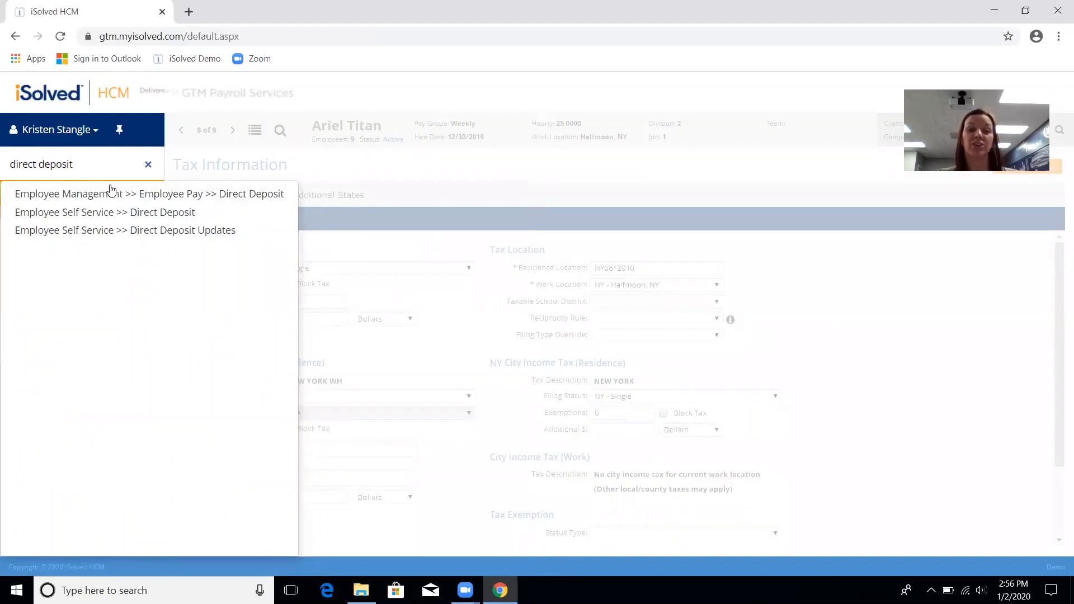
left_click(150, 196)
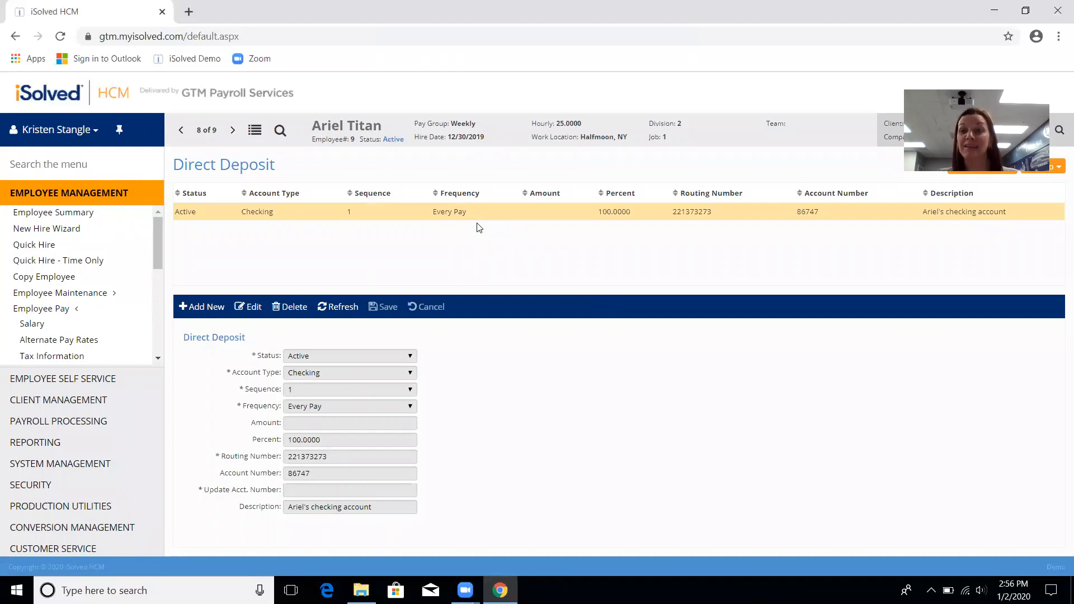
Step: Start a new Active Savings deposit with sequence 2, then cancel it unsaved
left_click(210, 305)
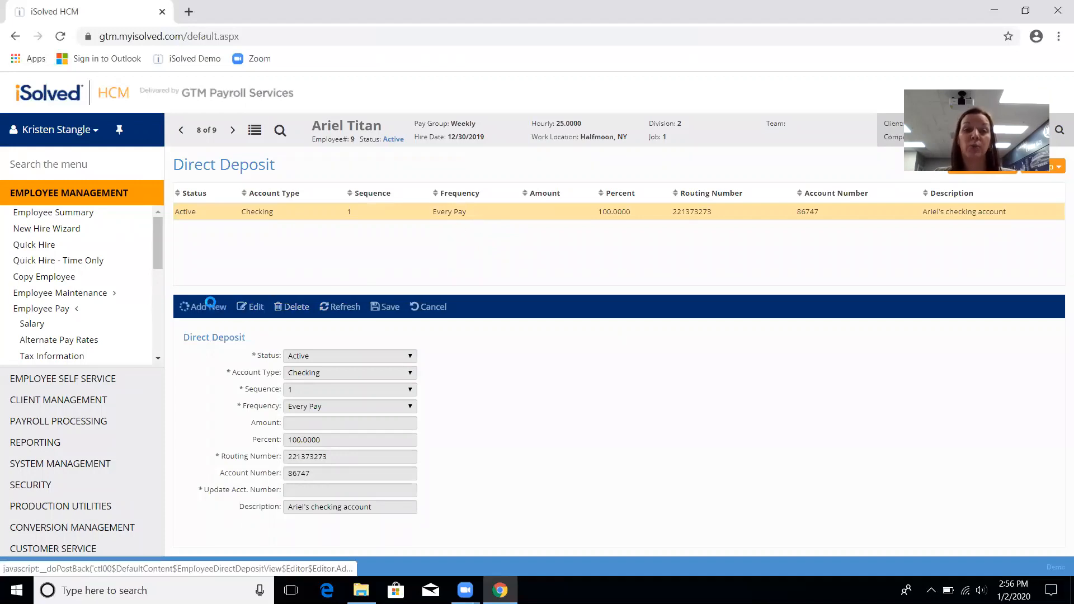
left_click(318, 357)
left_click(324, 377)
left_click(327, 373)
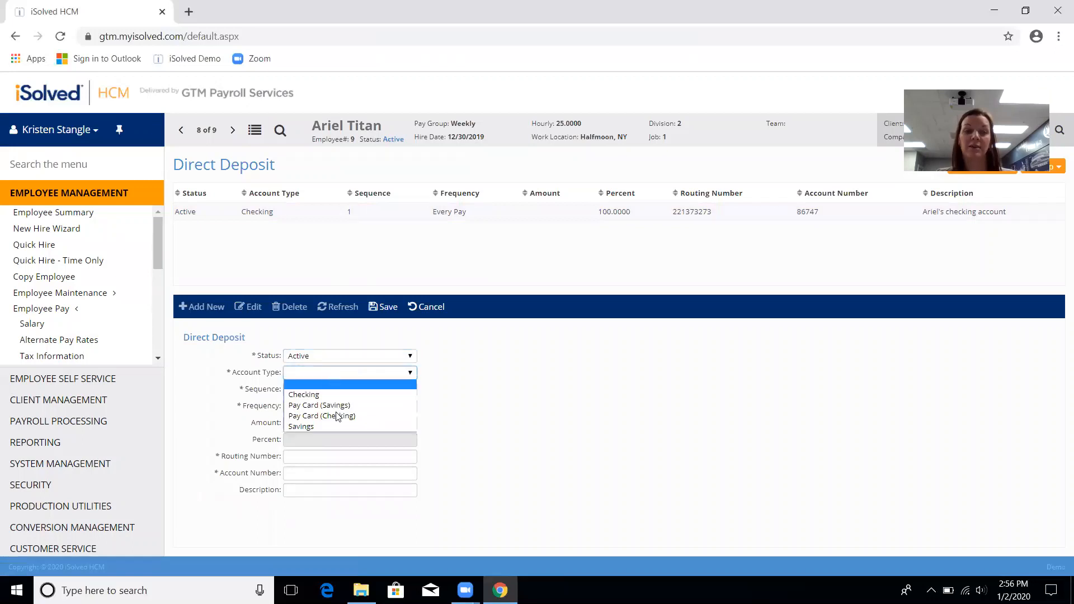
left_click(337, 424)
left_click(320, 389)
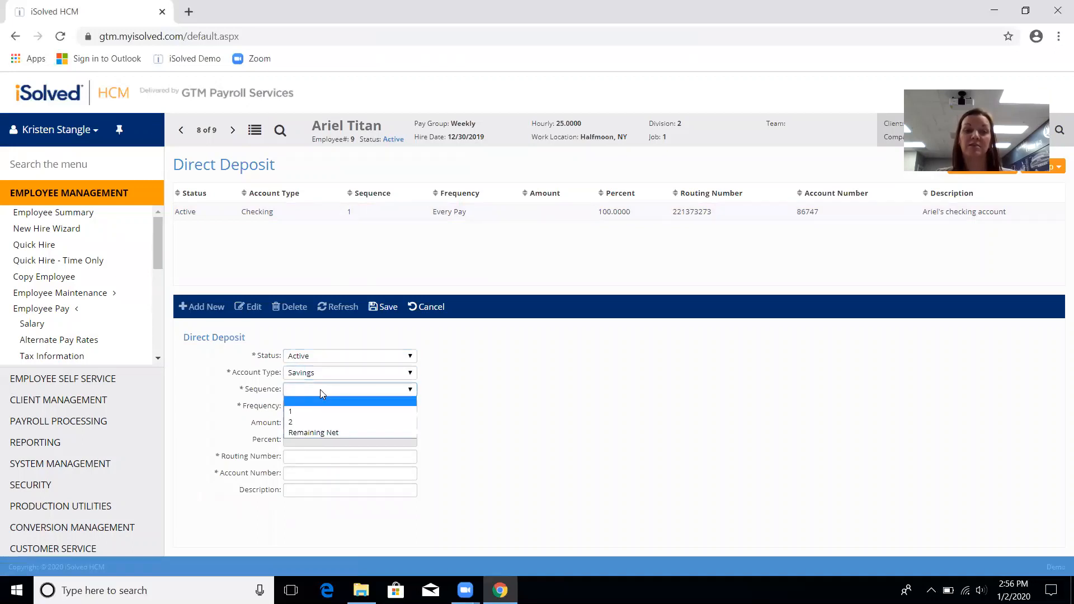
left_click(319, 421)
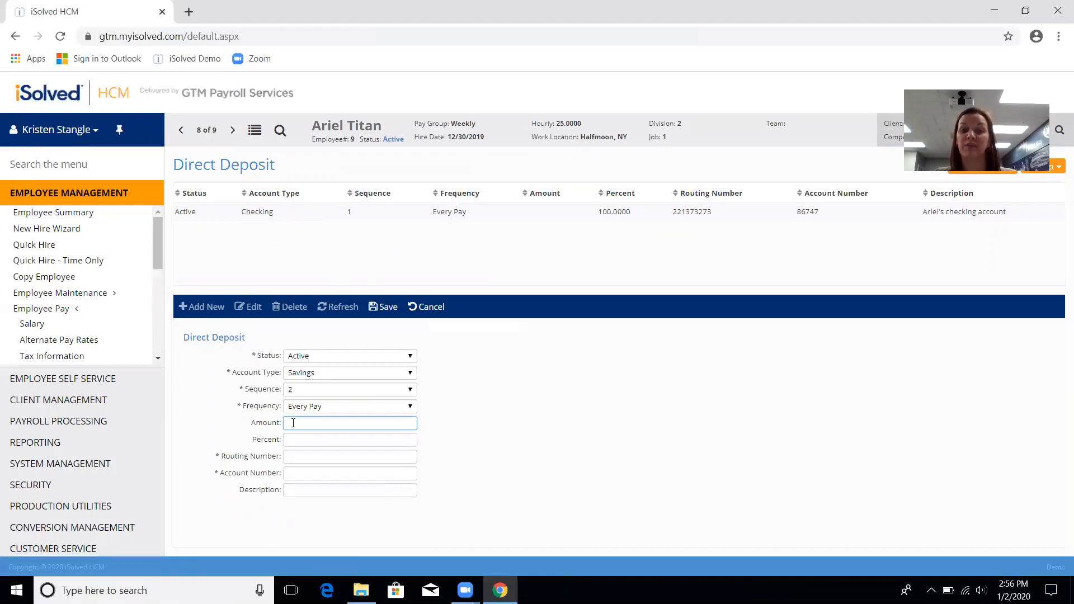
left_click(428, 308)
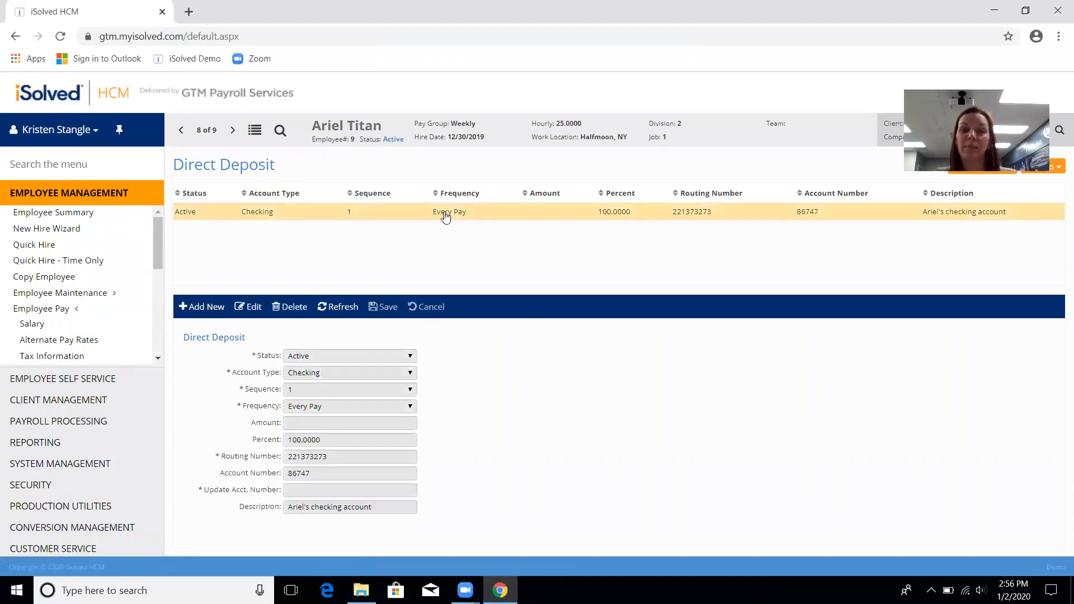
Step: Change the checking deposit's percent from 100.0000 to 50 and save it
left_click(247, 306)
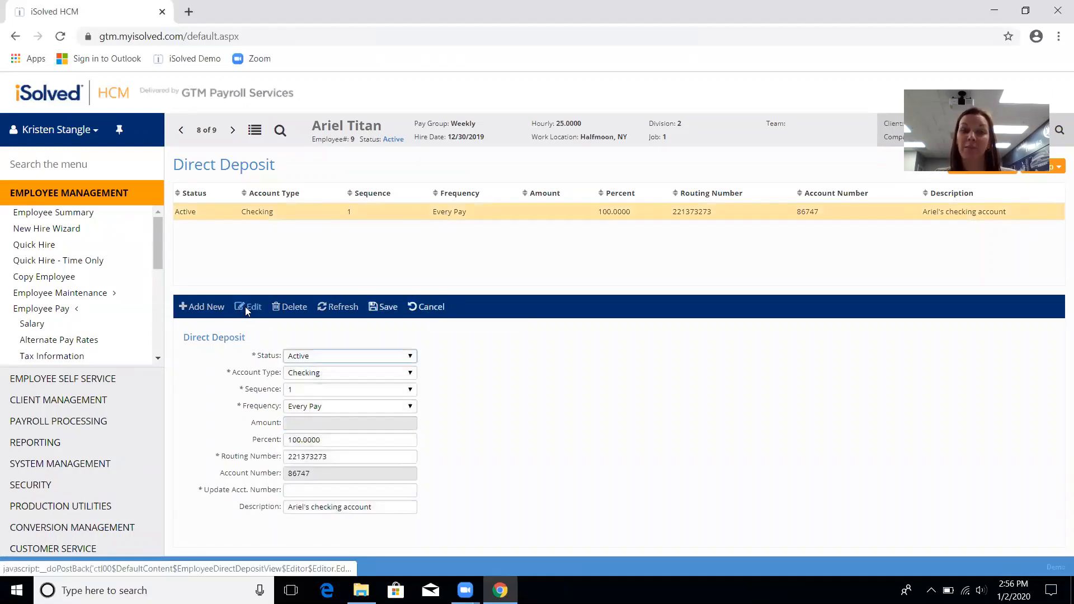
left_click(336, 440)
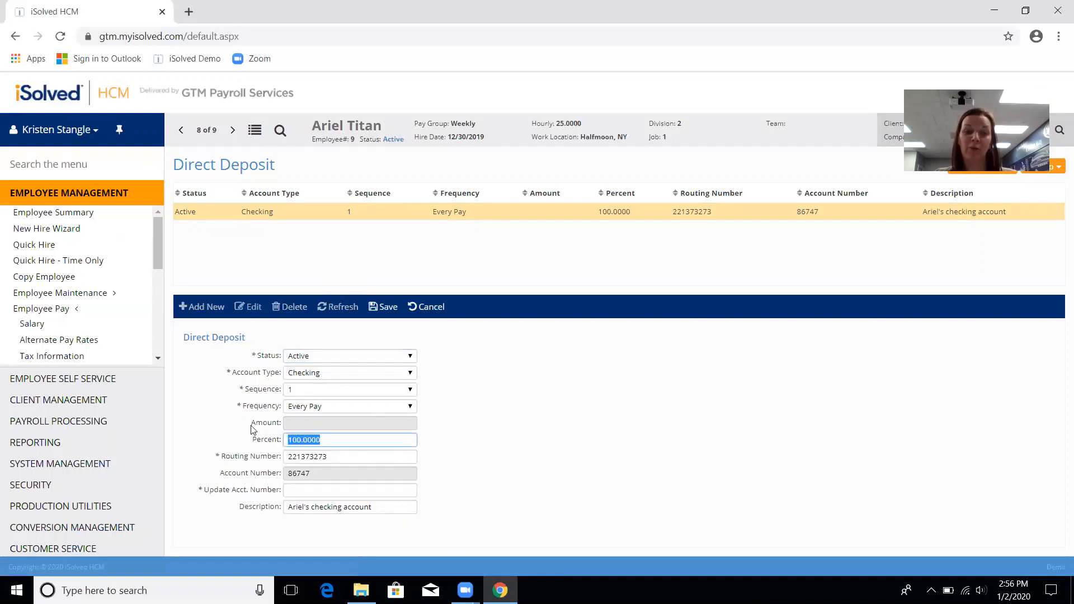
type("50")
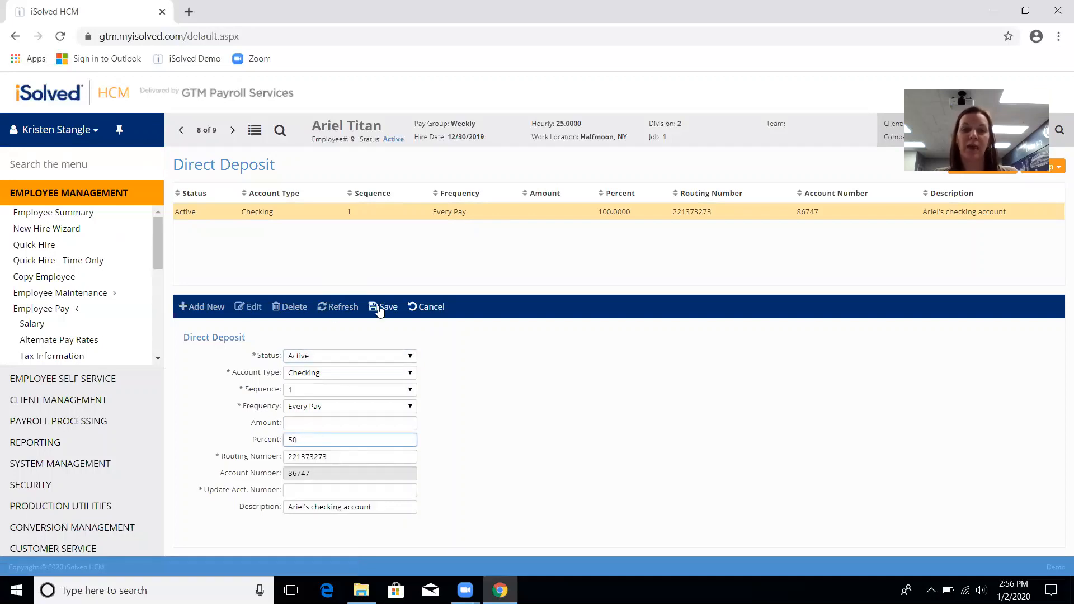
left_click(381, 309)
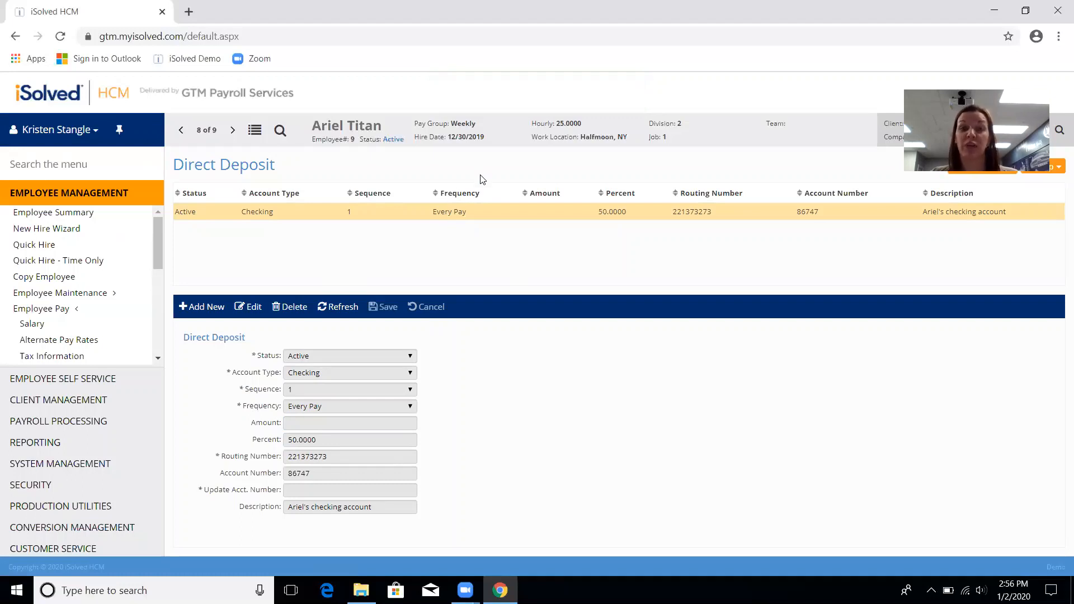
Step: Add a new Active Savings deposit with sequence 2 taking 50 percent
left_click(212, 309)
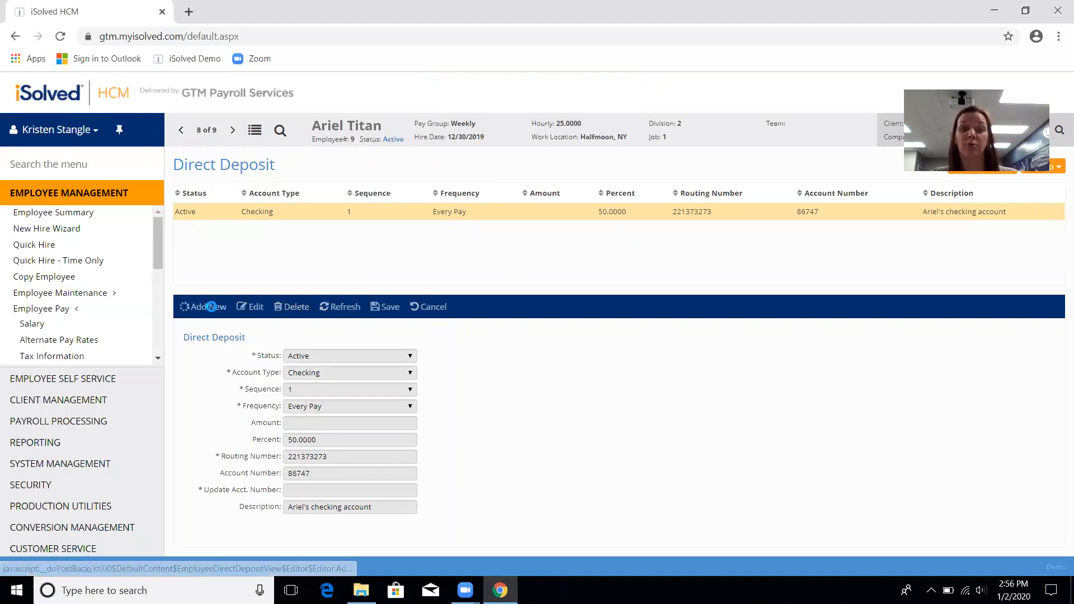
left_click(326, 358)
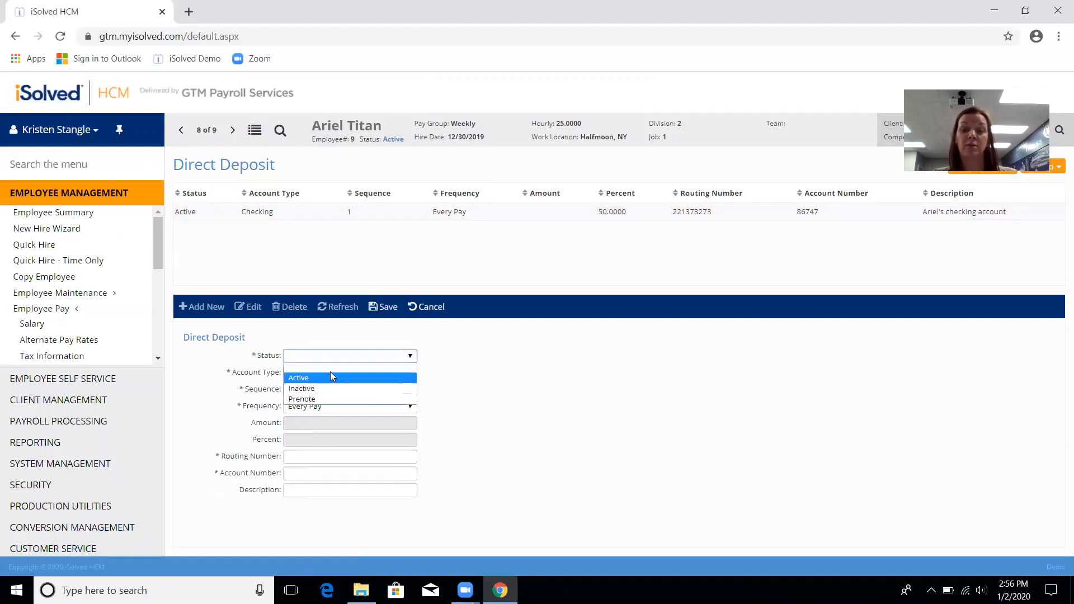
left_click(330, 374)
left_click(330, 372)
left_click(342, 427)
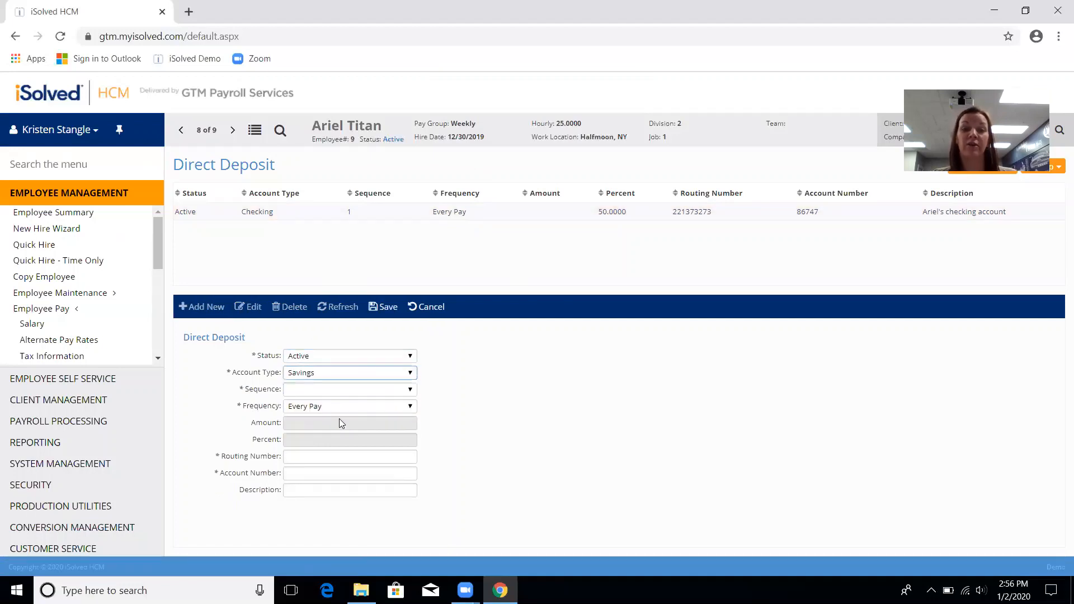
left_click(335, 391)
left_click(338, 422)
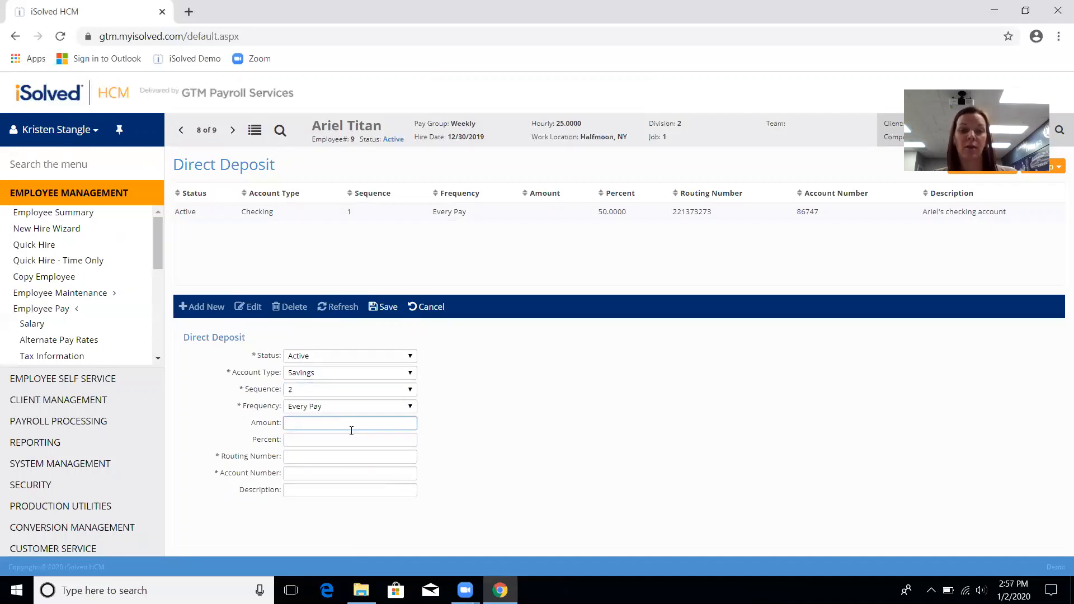
left_click(352, 436)
type("50")
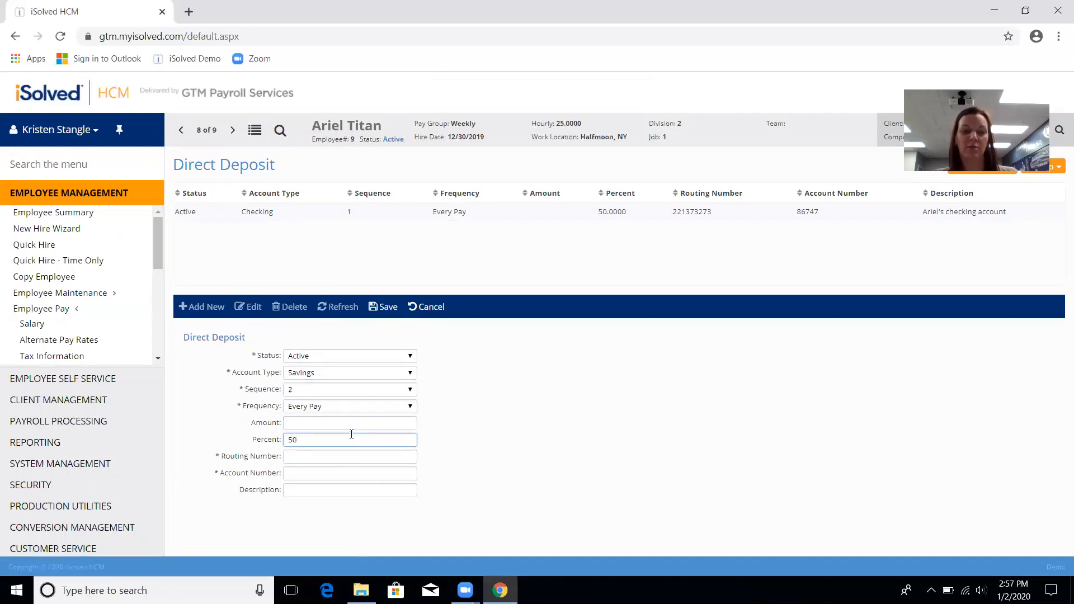
Step: Enter the routing and account numbers, set the description to 'Savings', and save
left_click(378, 458)
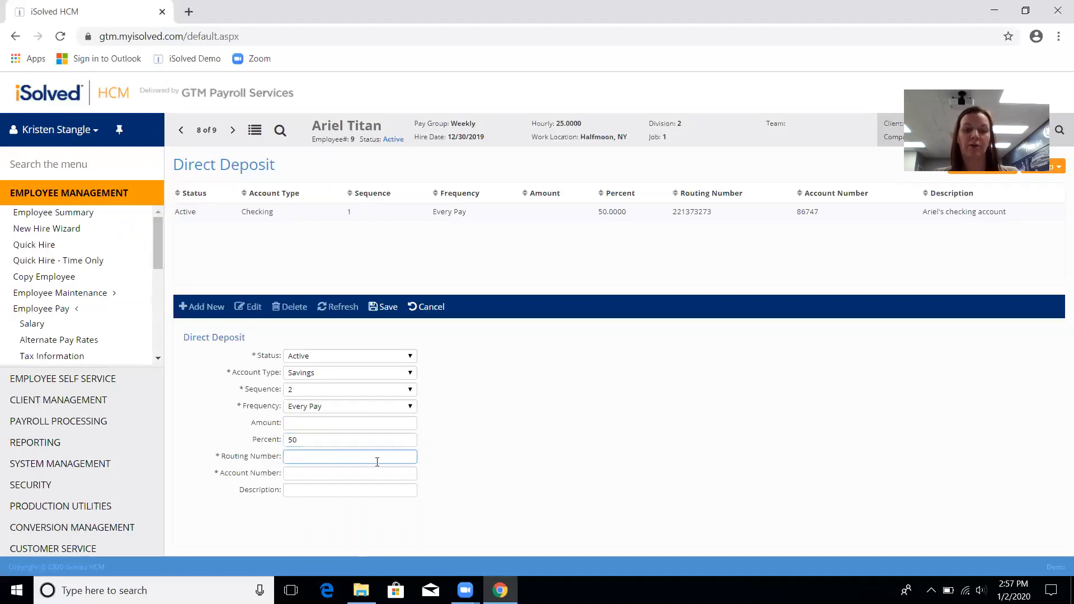
type("221373273")
key("Tab")
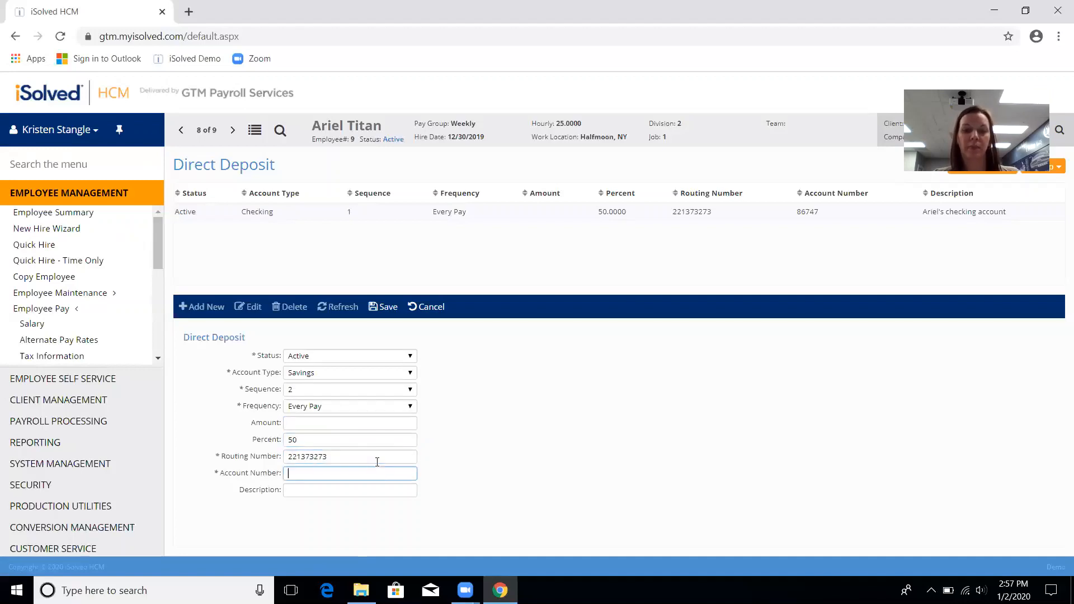
key("Tab")
type("Sa")
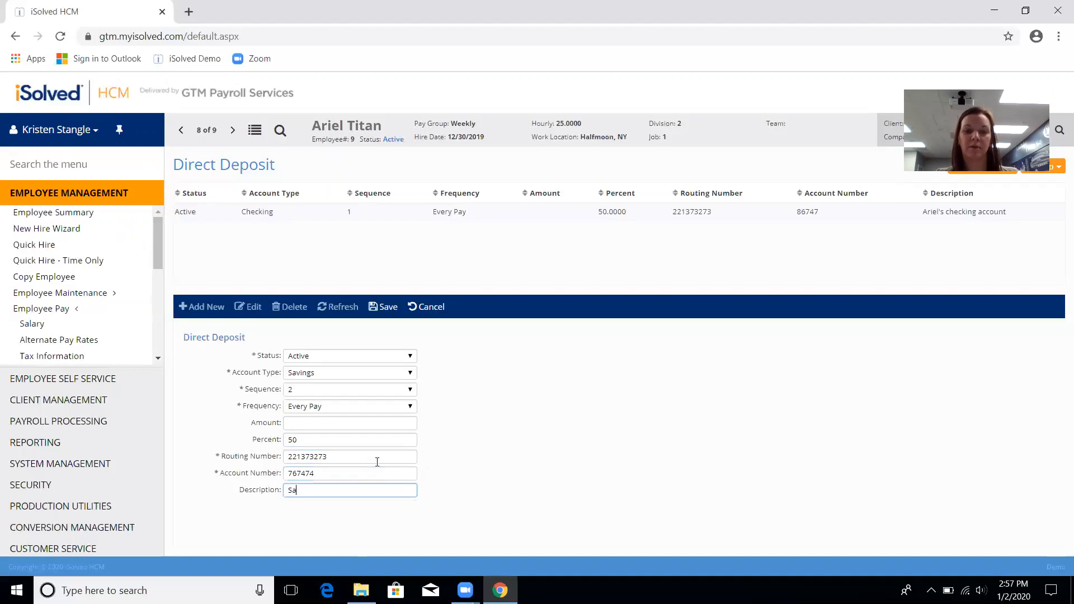
type("vings")
left_click(385, 307)
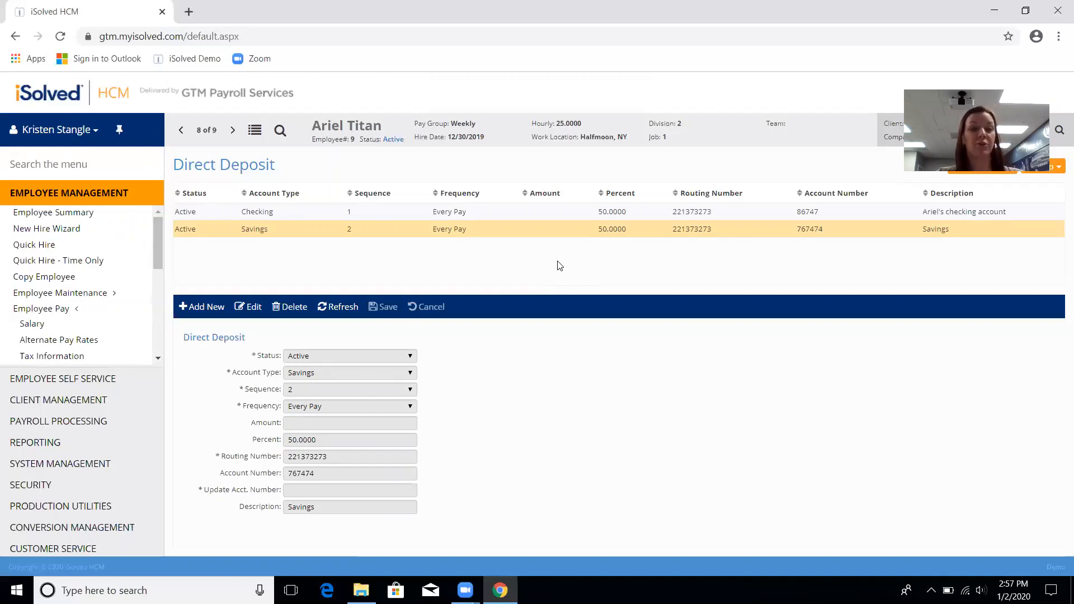
Step: Go to Employee Summary and open General under Employee Maintenance
left_click(34, 220)
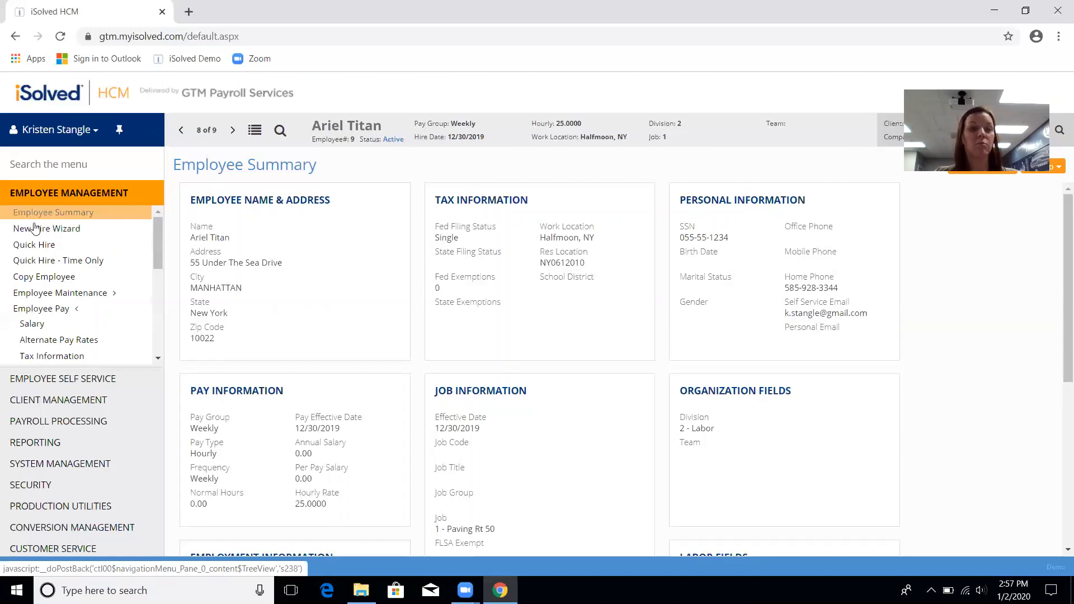
left_click(58, 293)
left_click(34, 309)
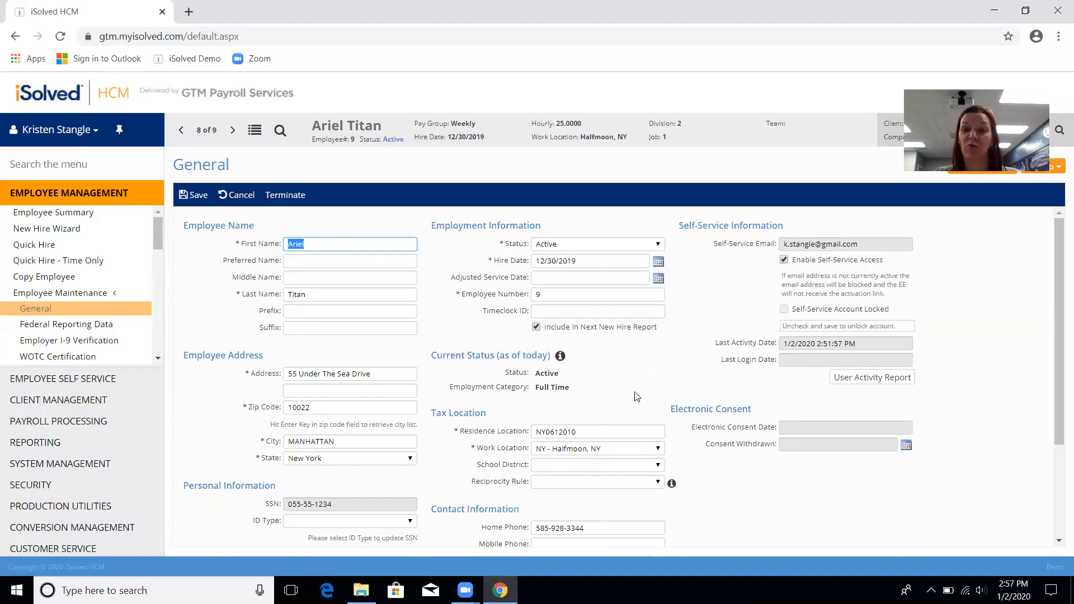
scroll(629, 359, "down", 1)
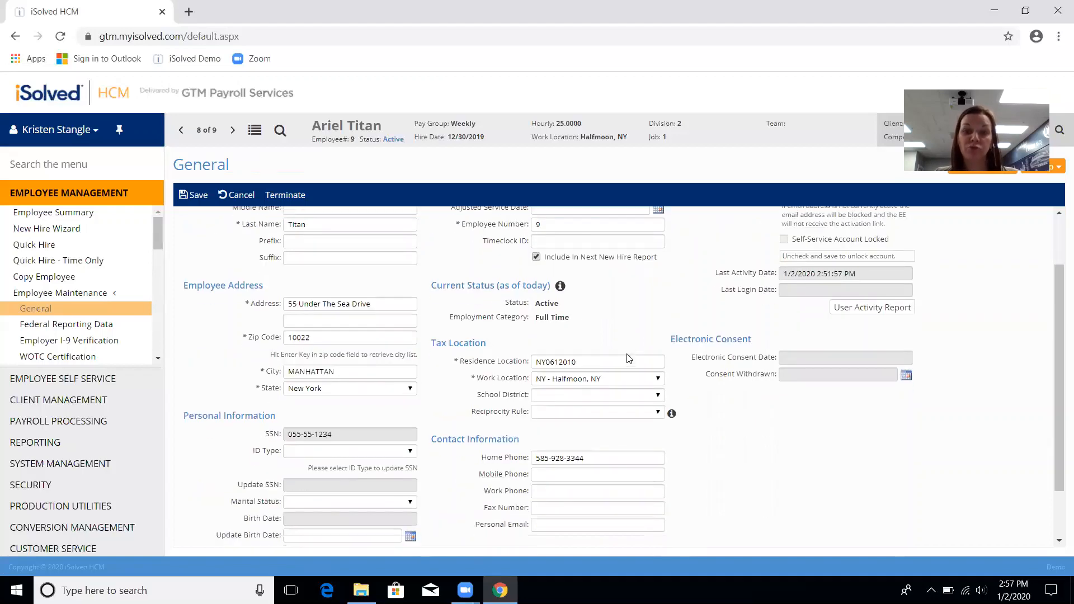
scroll(439, 417, "down", 1)
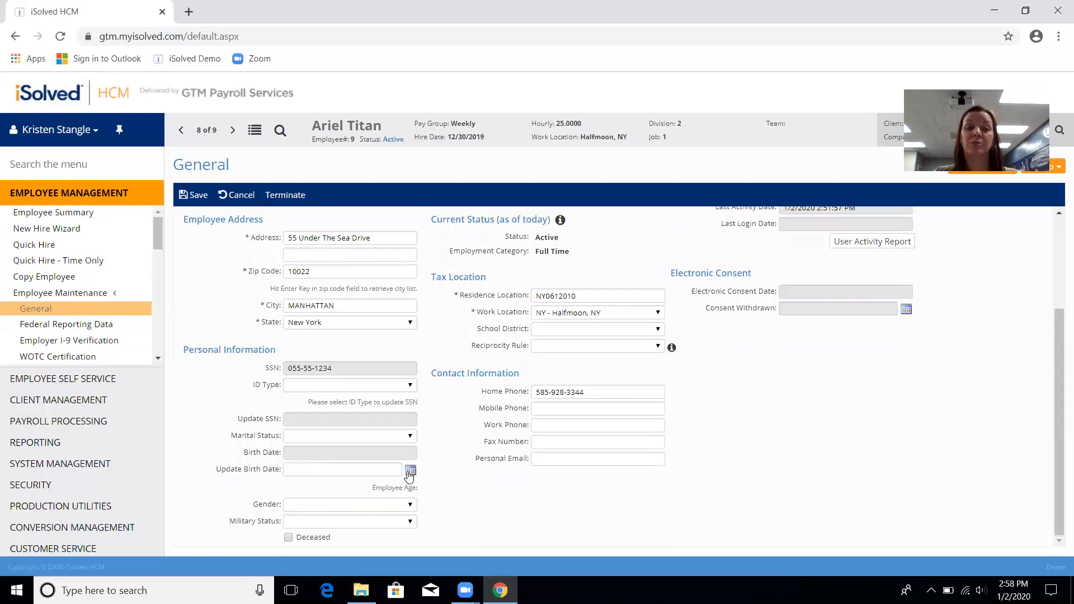
left_click(341, 470)
type("02/06/1986")
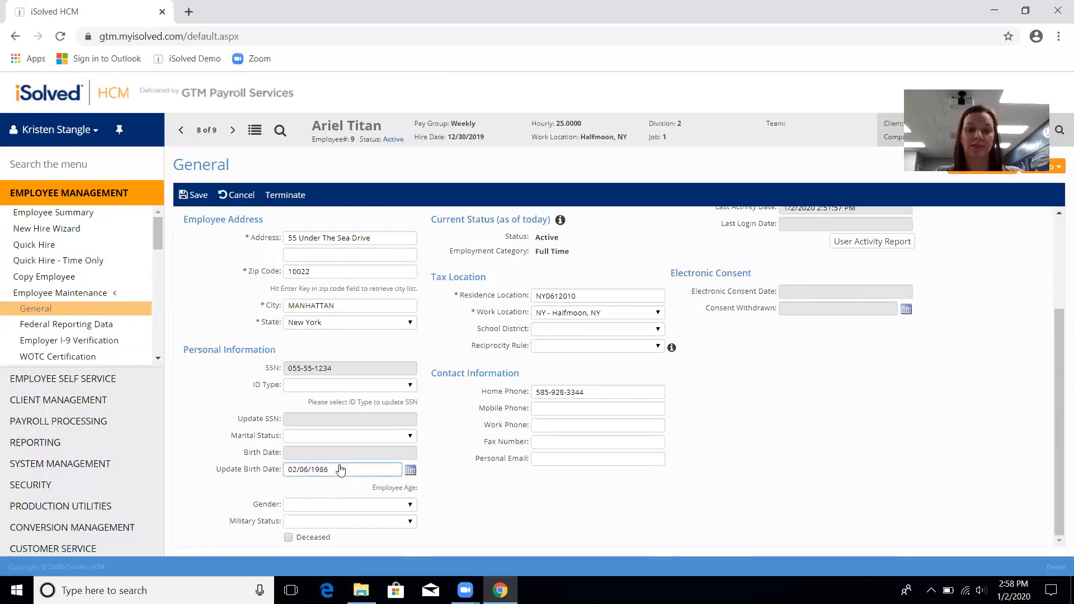
left_click(200, 196)
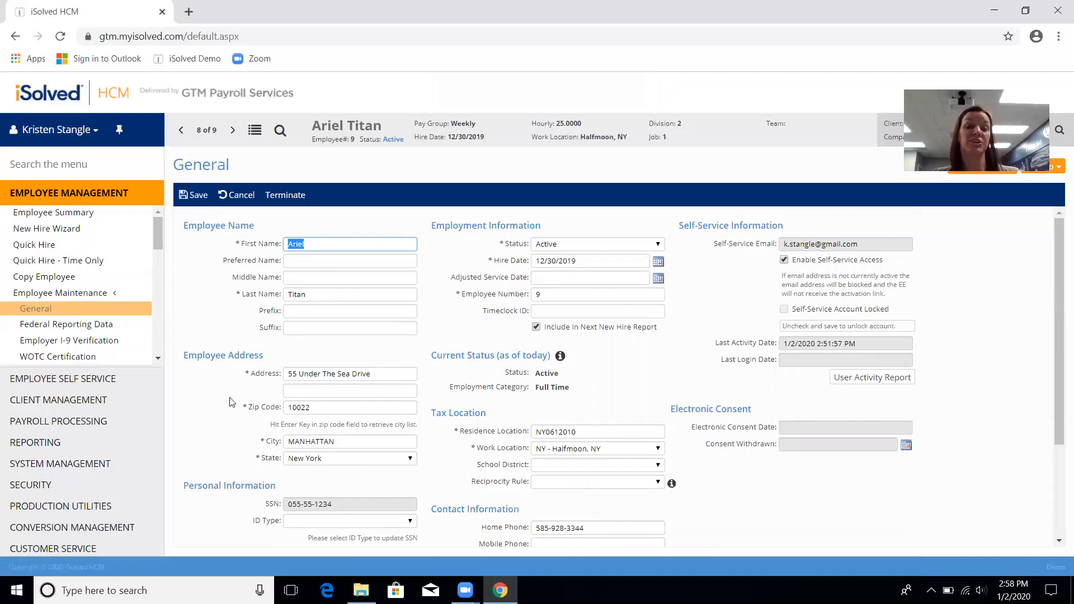
scroll(248, 412, "down", 2)
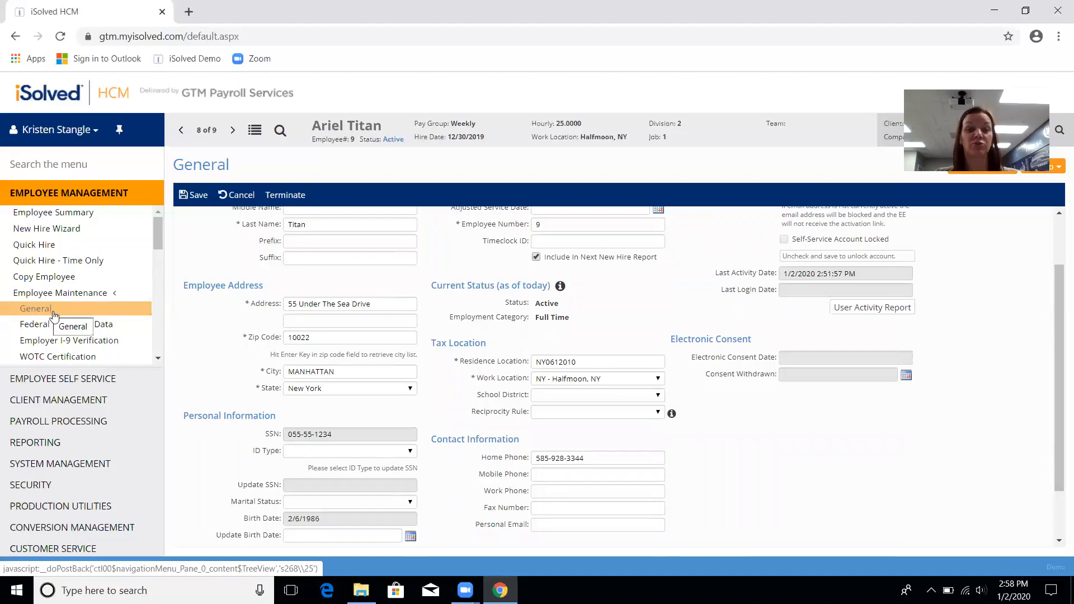
left_click(27, 313)
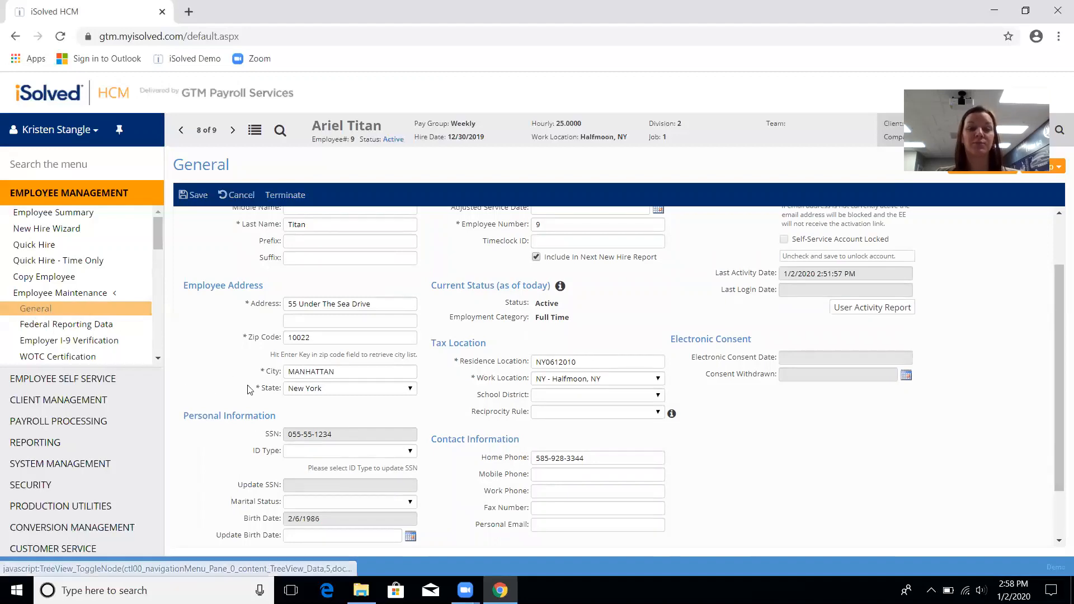
scroll(245, 379, "down", 3)
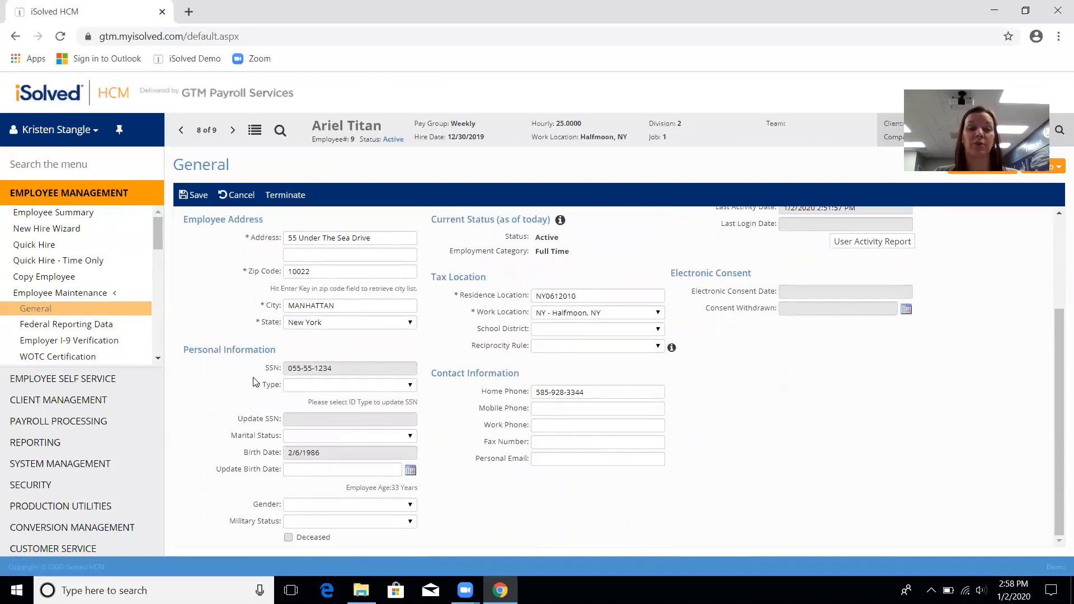
left_click(311, 475)
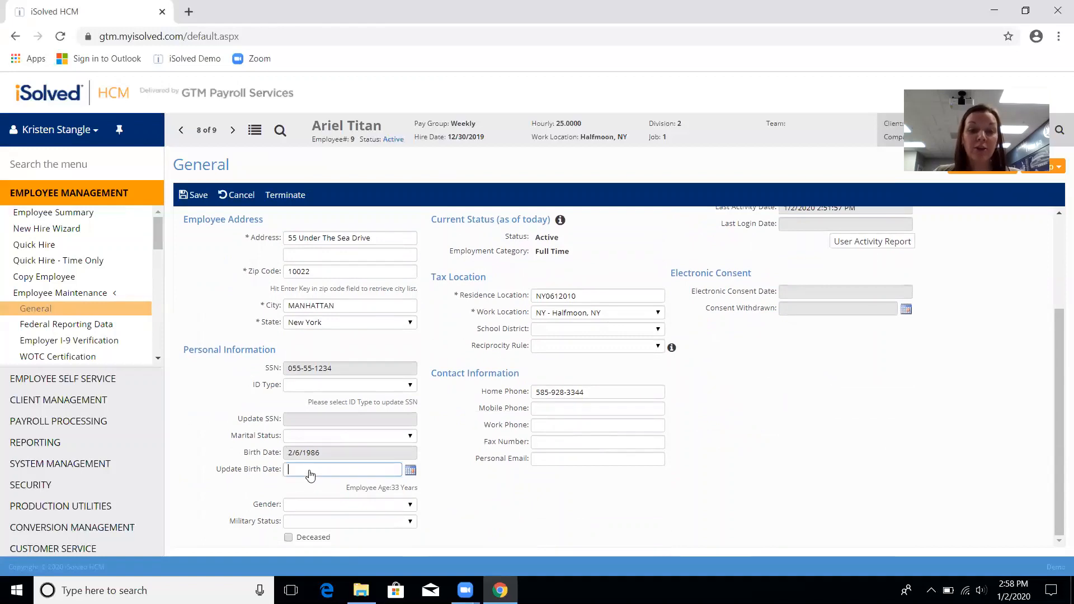
type("02061968")
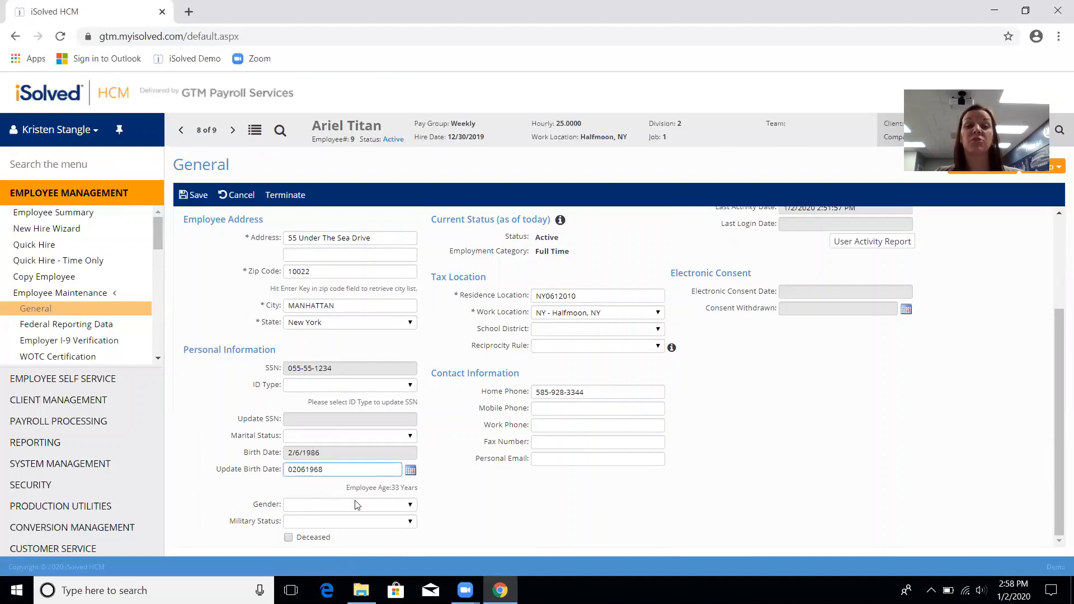
left_click(193, 195)
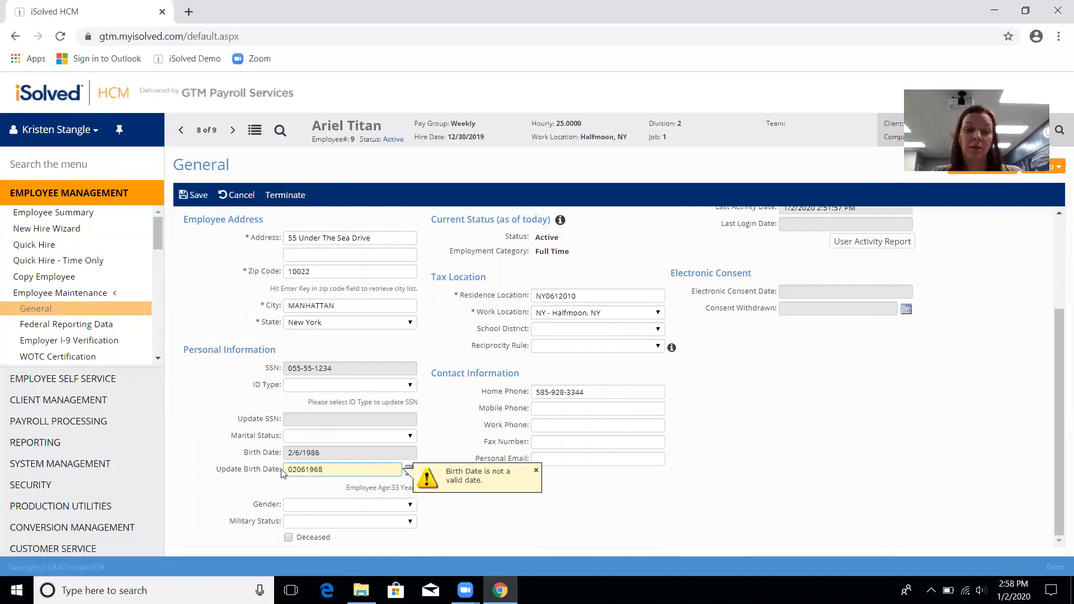
type("/06")
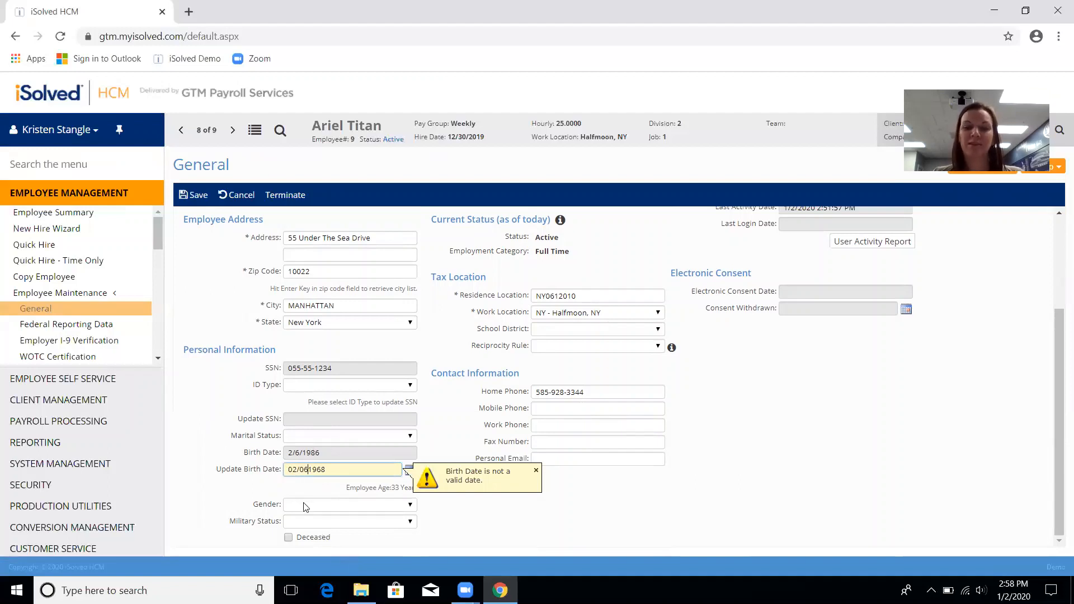
type("/")
left_click(192, 197)
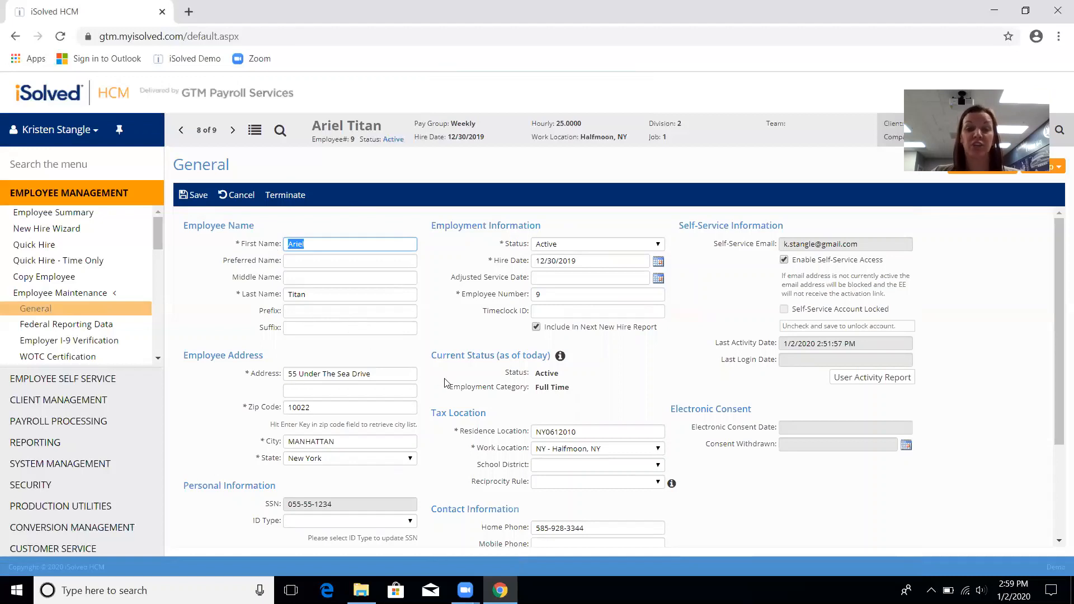
scroll(448, 384, "down", 3)
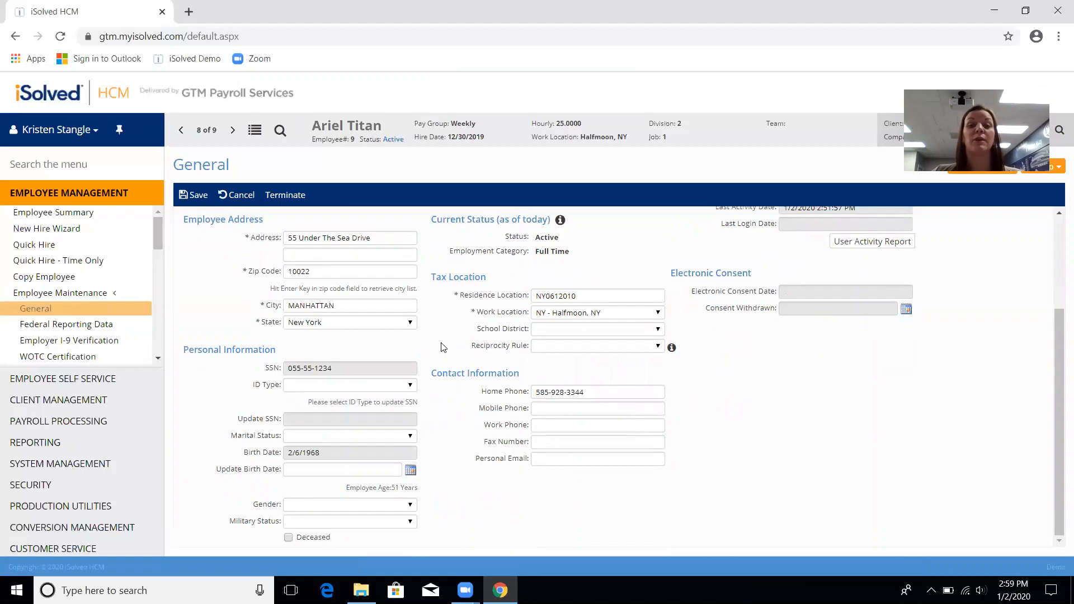
scroll(440, 348, "up", 3)
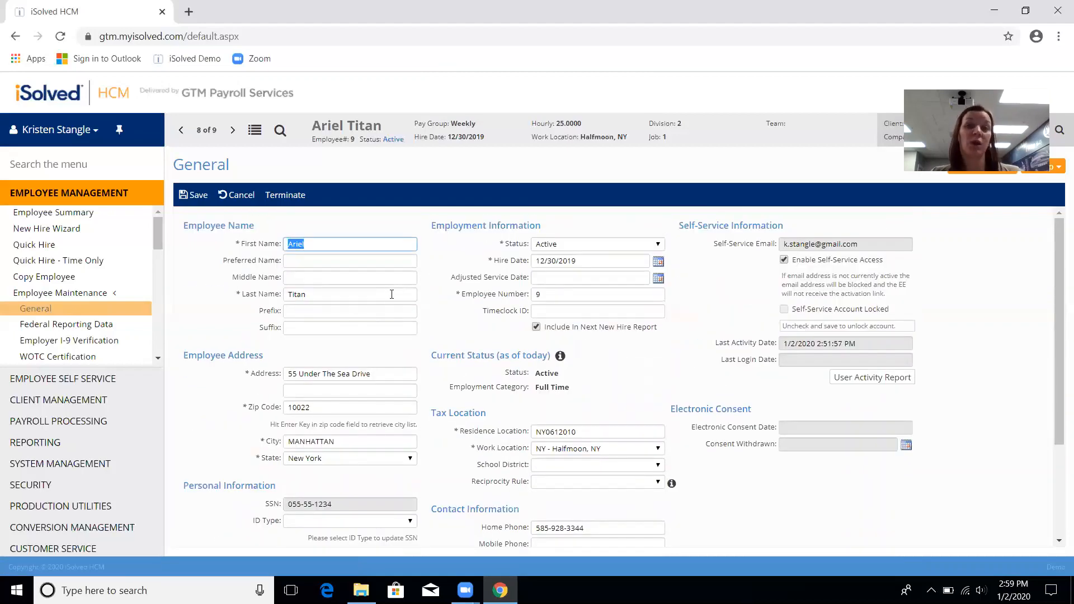
Step: Go from the Employee Summary to the employee's name and address edit form
left_click(74, 216)
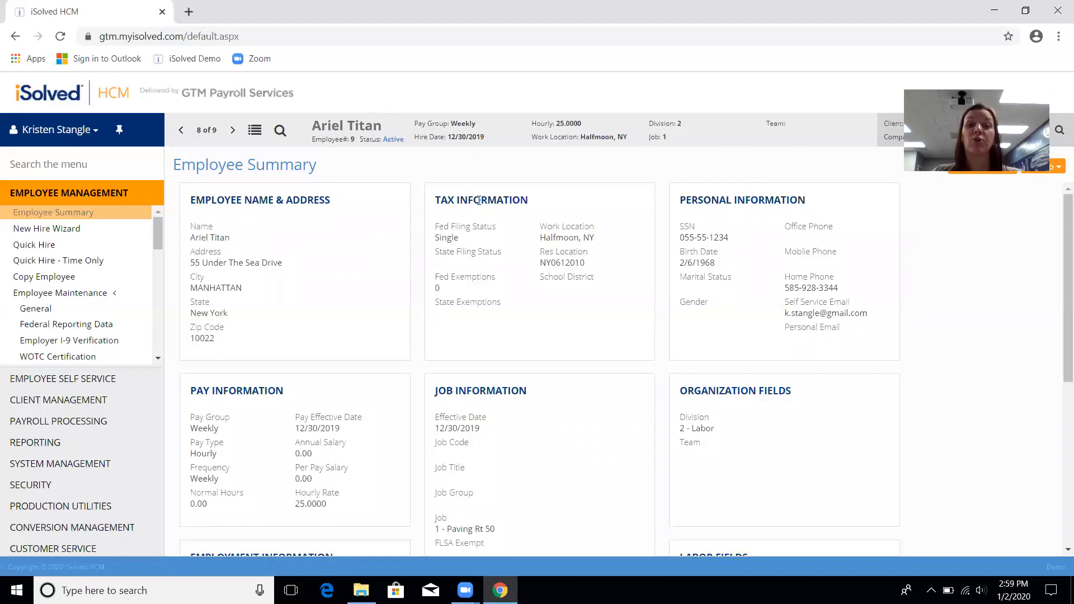
left_click(456, 227)
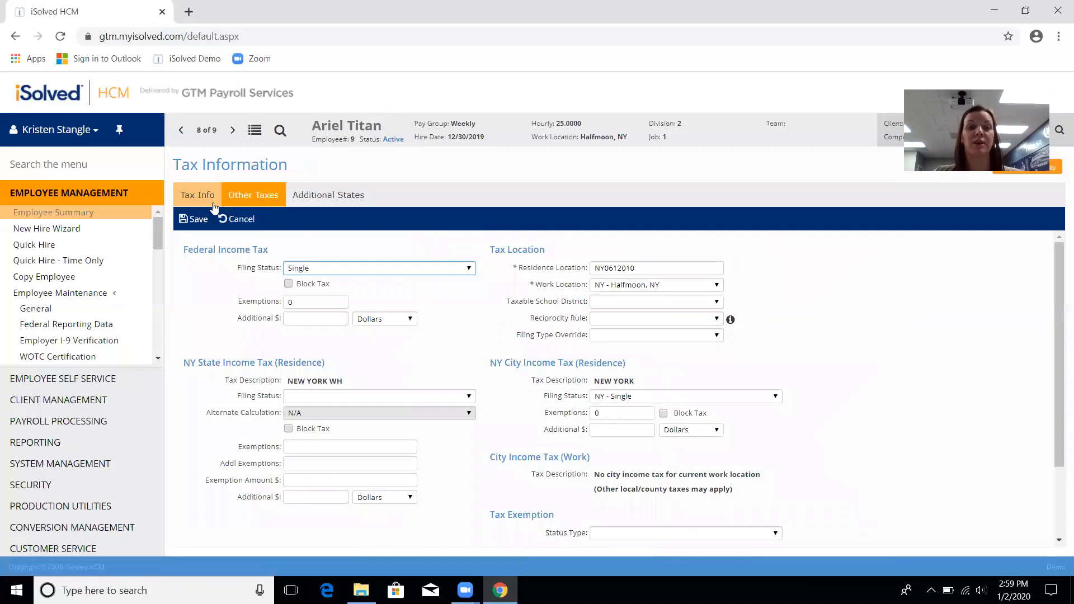
left_click(71, 216)
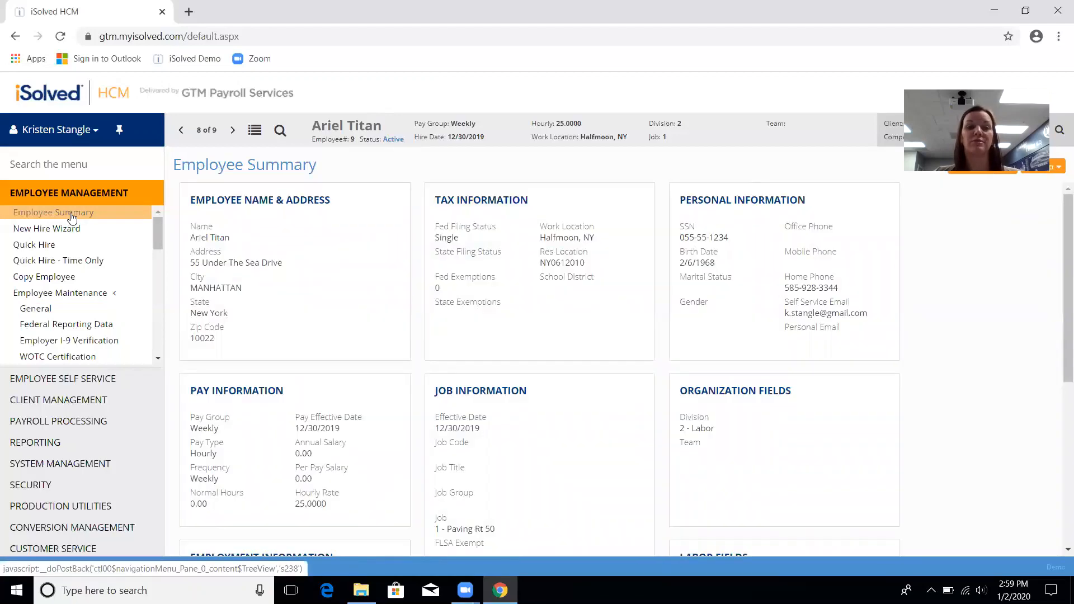
left_click(199, 225)
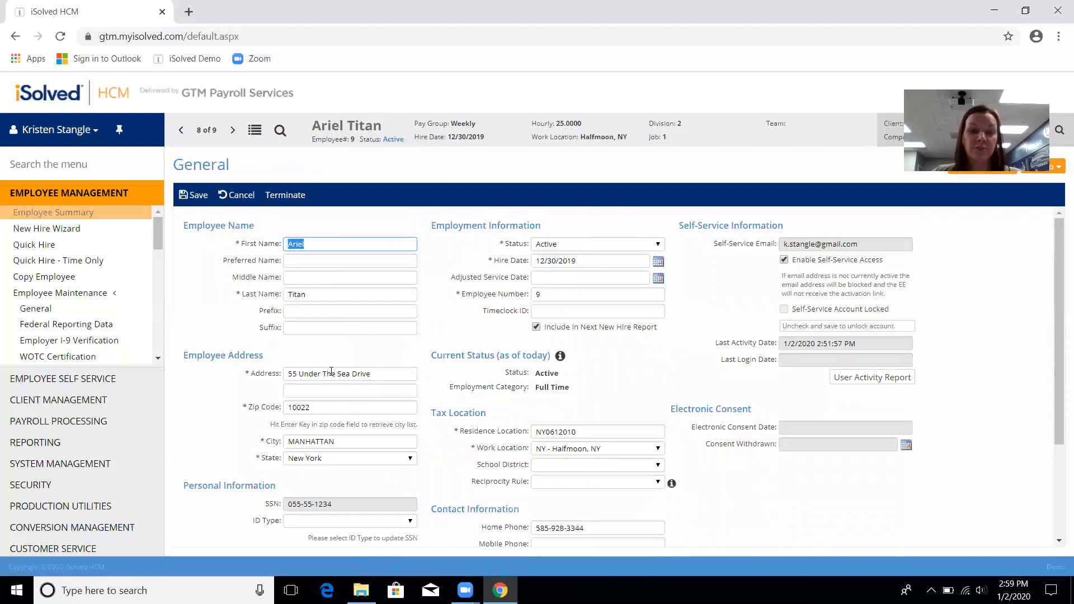
Step: Replace the street address and zip code so the city fills in, and save
left_click_drag(371, 374, 284, 378)
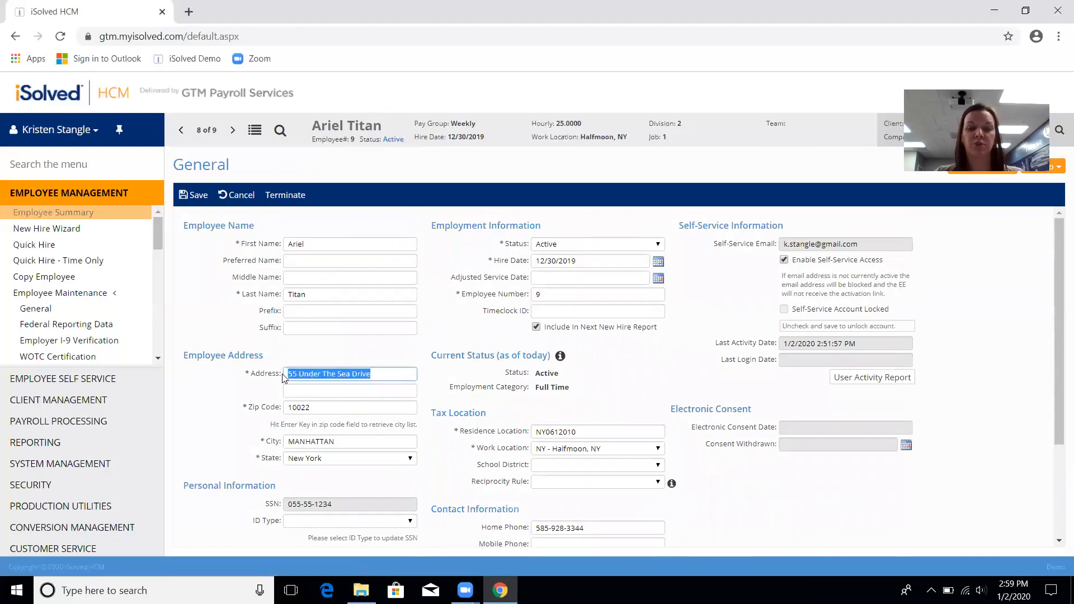
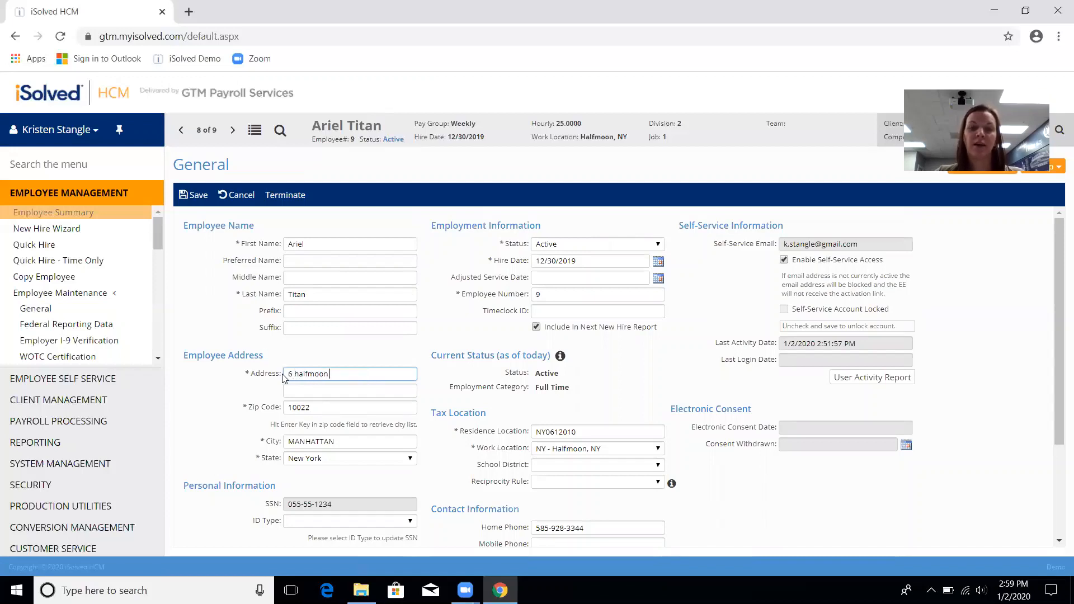
key("Tab")
key("Tab")
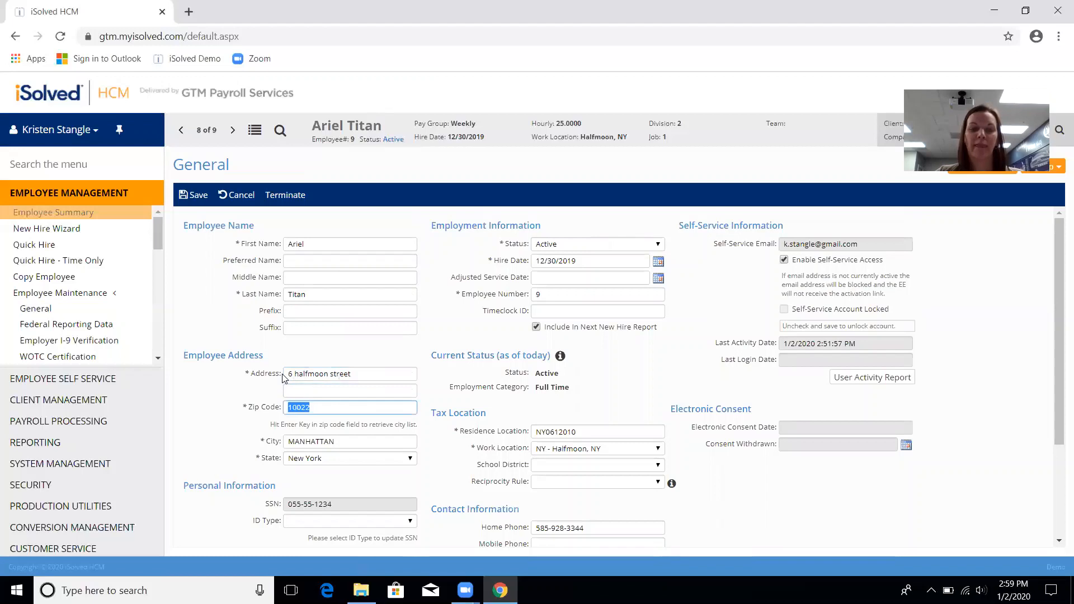
type("12118")
key("Return")
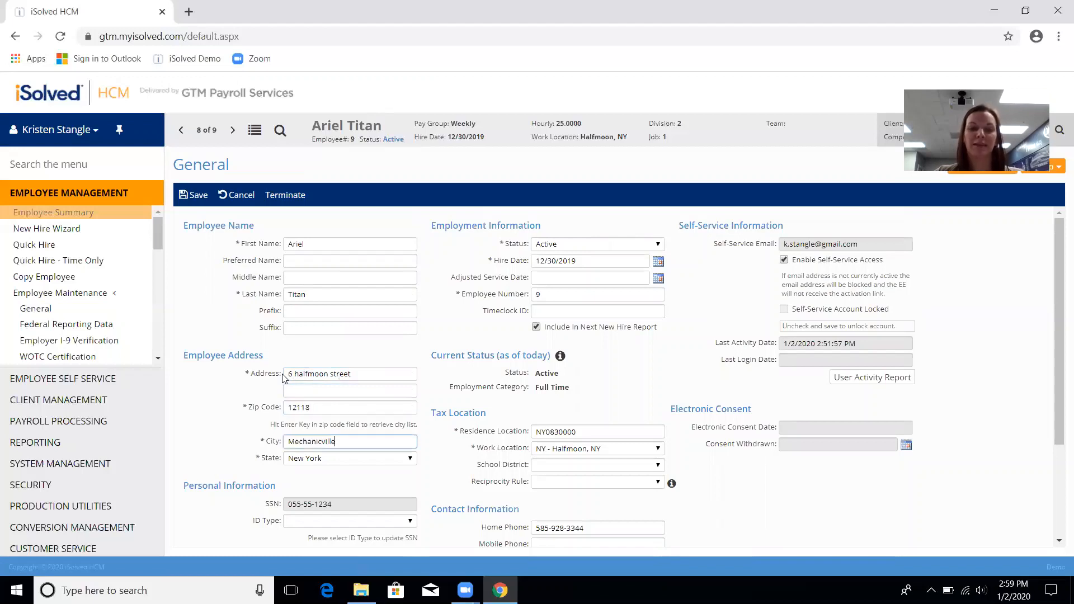
left_click(197, 205)
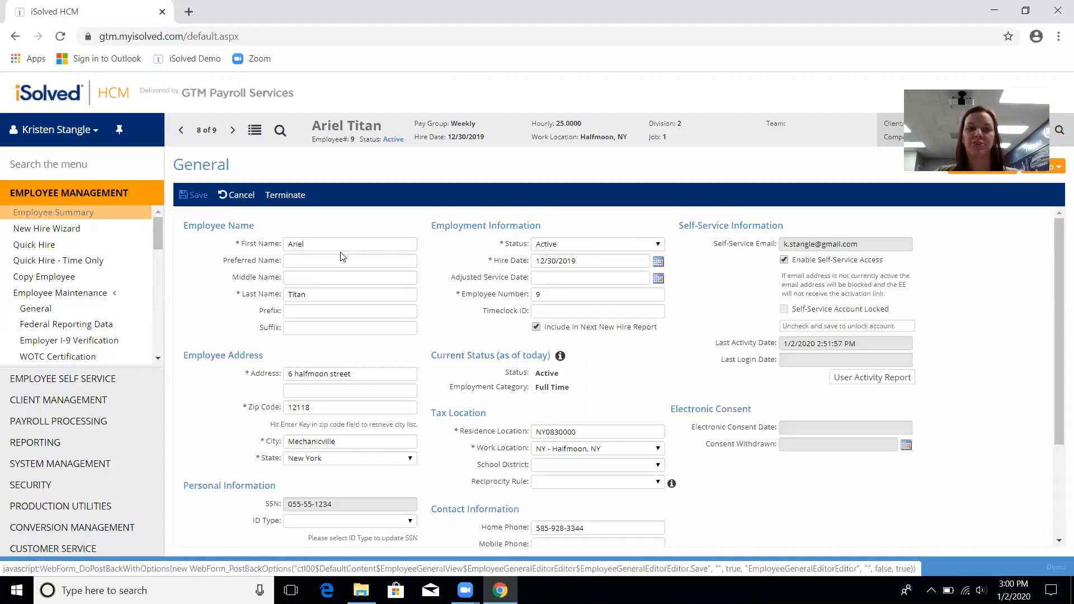
left_click(189, 196)
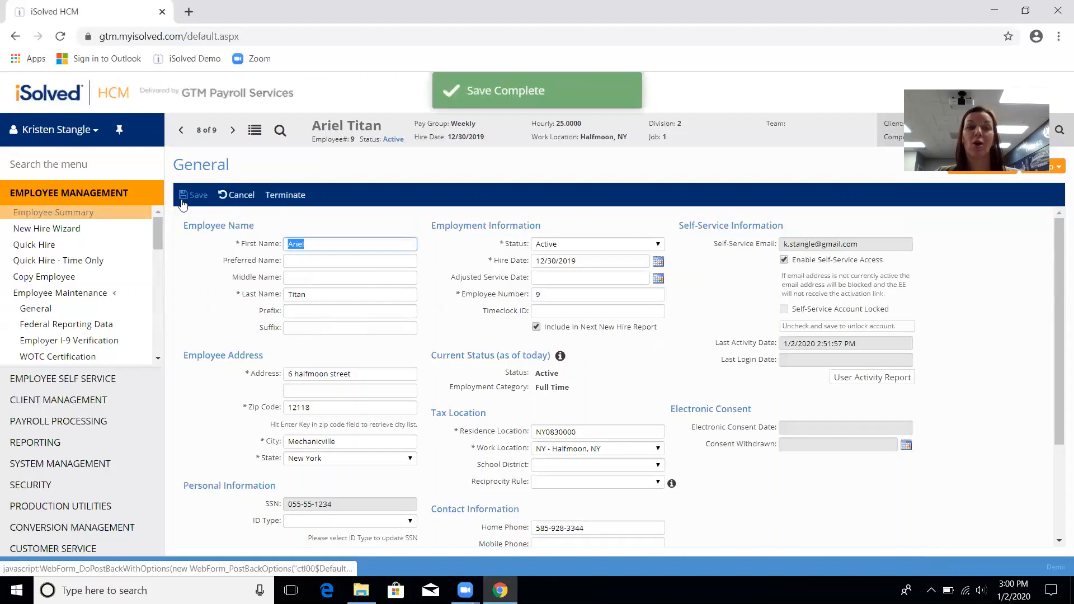
left_click(52, 213)
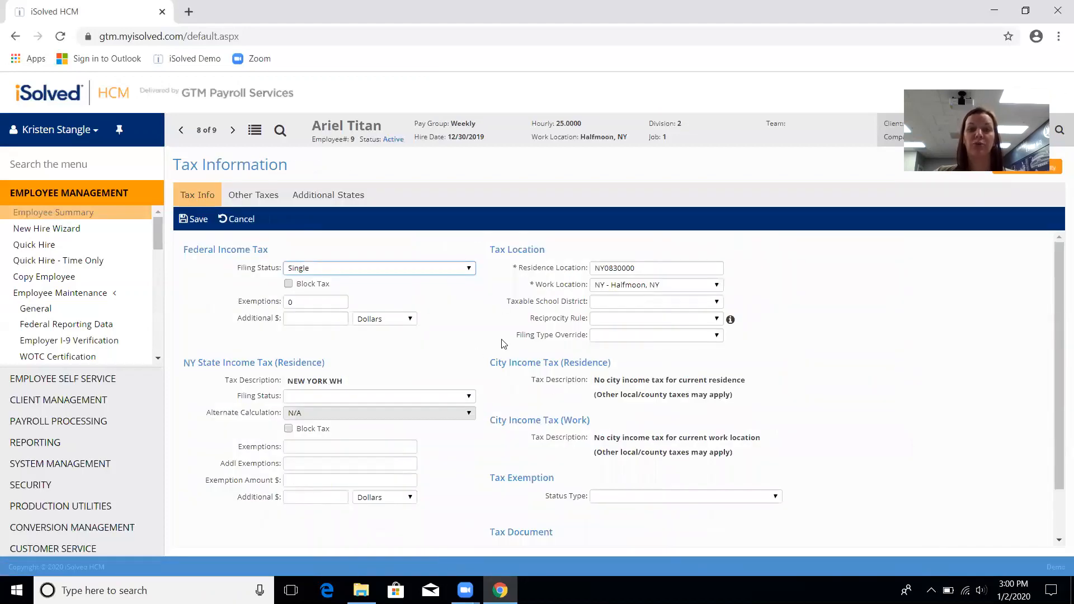
Step: Look over the Tax Information form, then open General under Employee Maintenance
scroll(503, 345, "down", 1)
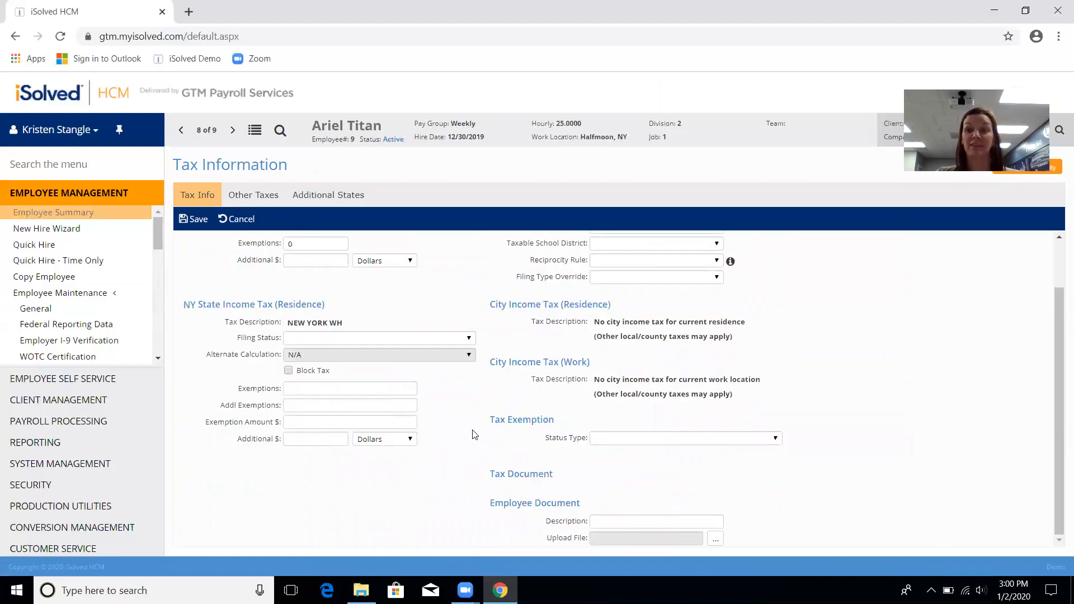
scroll(473, 435, "up", 1)
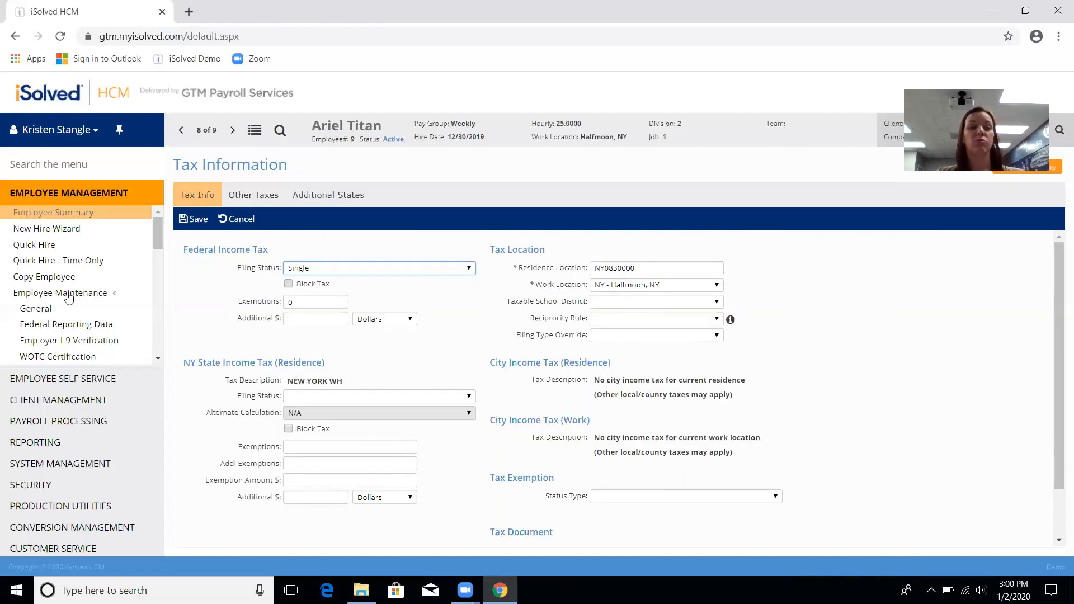
left_click(35, 309)
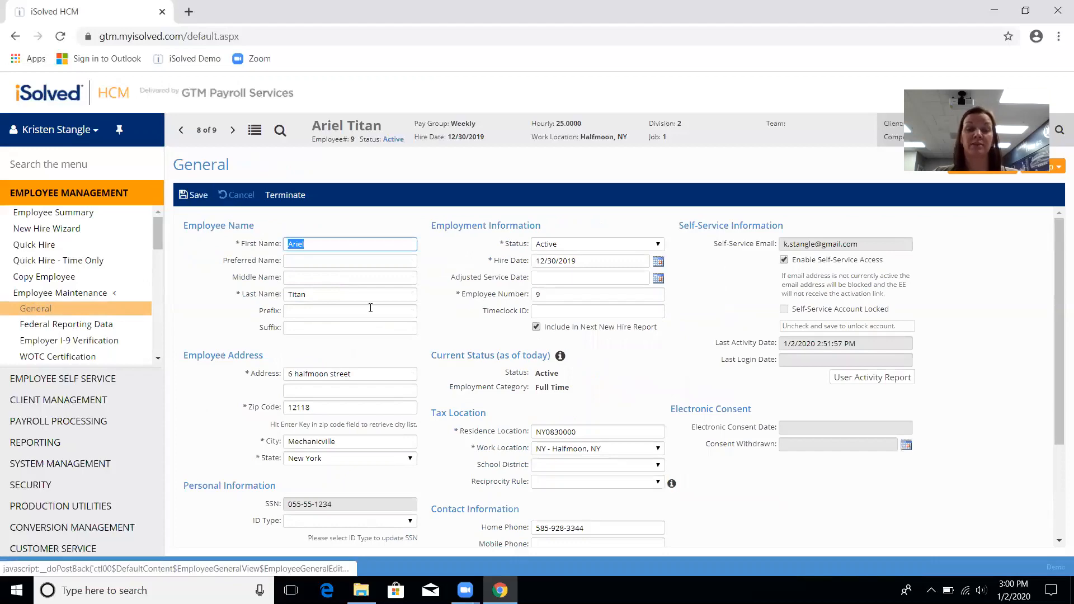
Step: Open the last employee from the Employee List
left_click(254, 130)
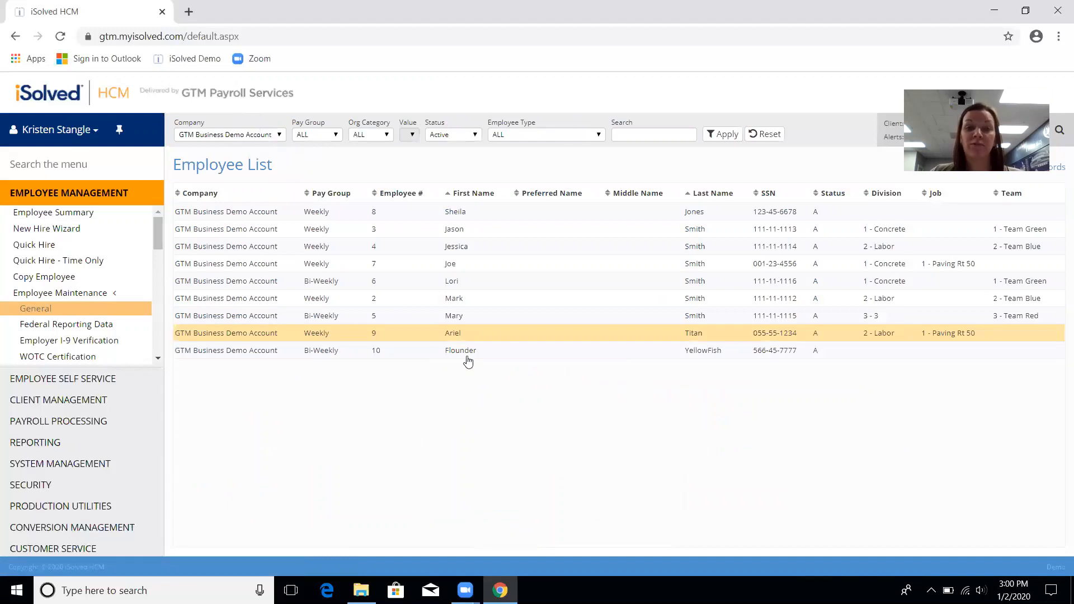
left_click(469, 352)
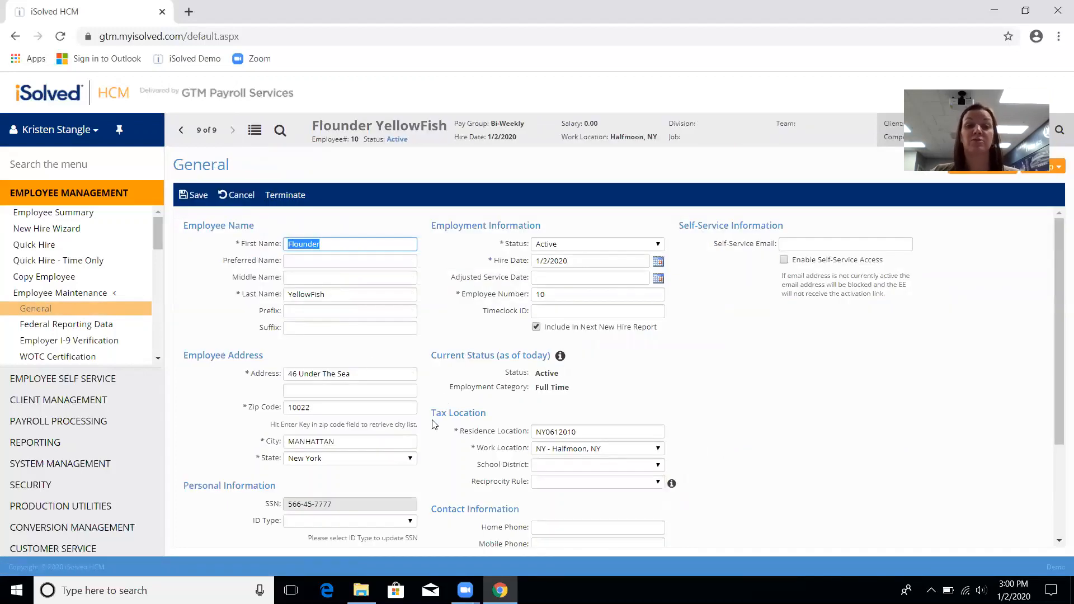
scroll(432, 463, "down", 2)
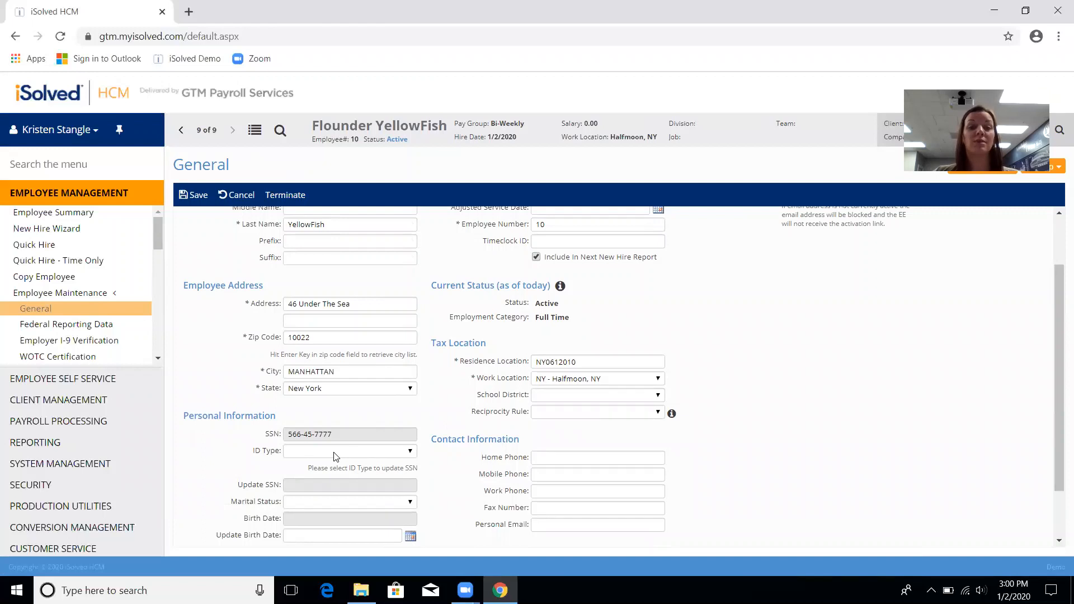
Step: Set ID Type to SSN, enter the employee's new SSN, and save
left_click(363, 456)
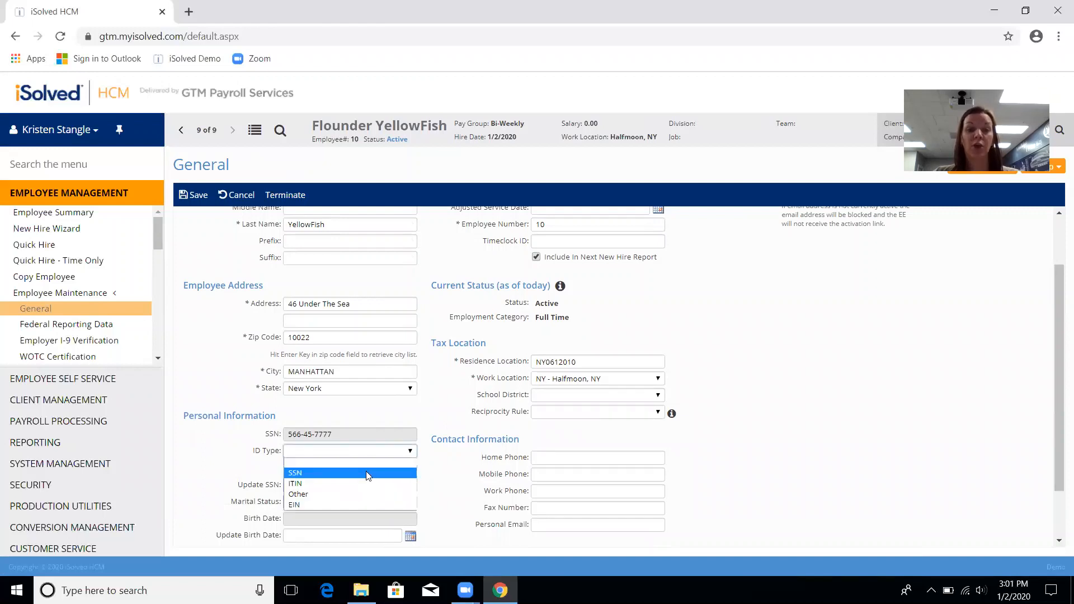
left_click(368, 474)
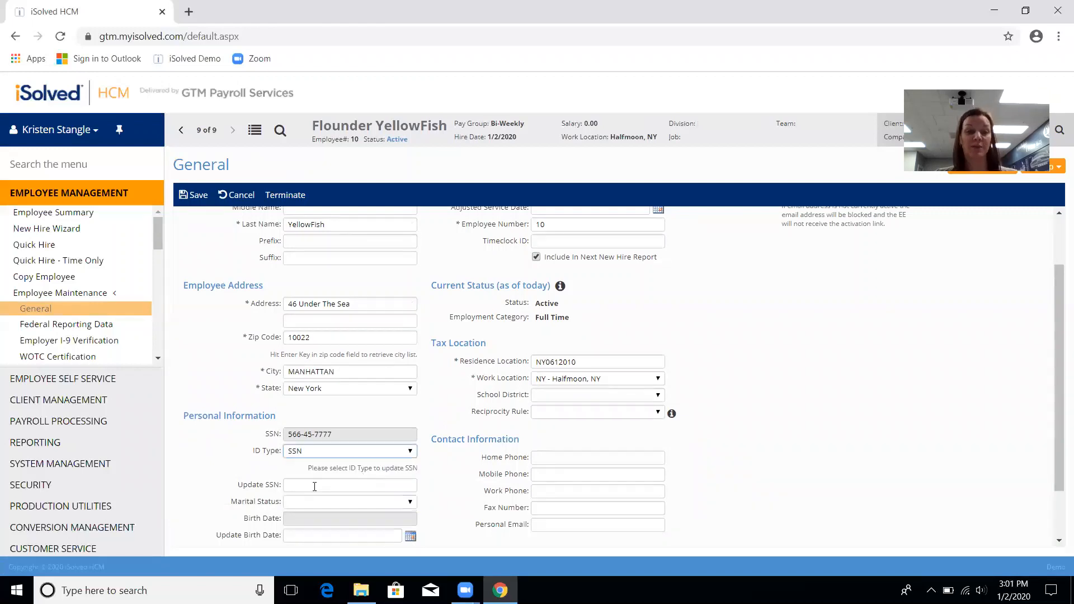
left_click(315, 485)
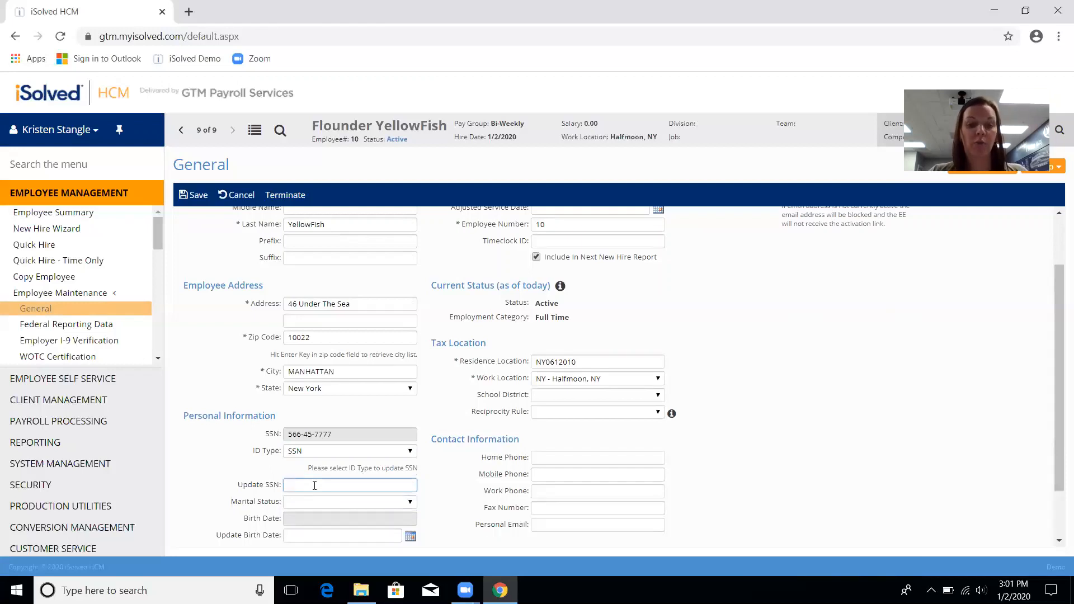
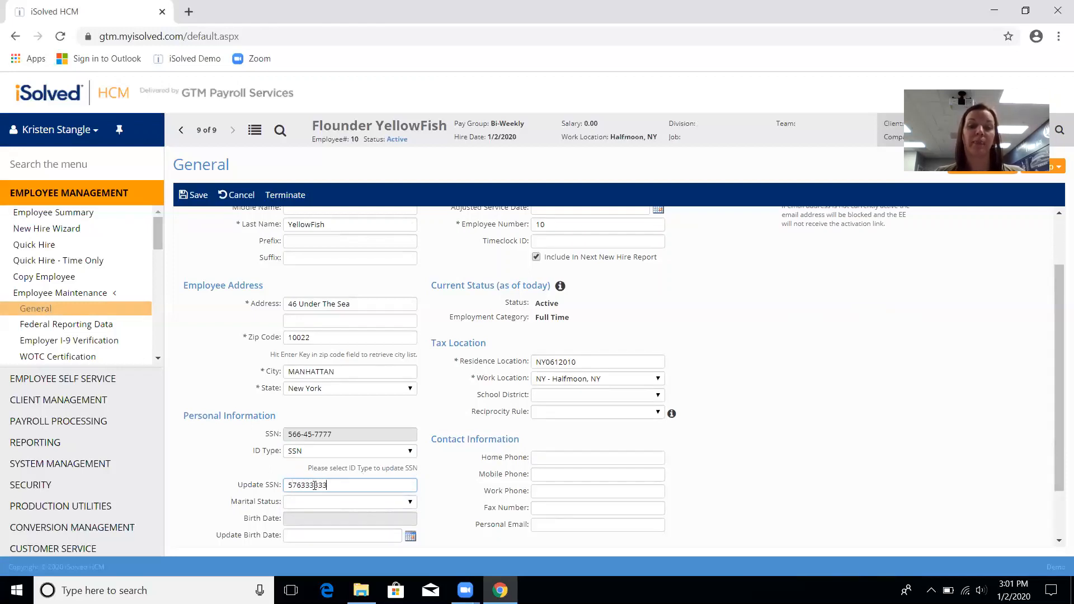
left_click(198, 195)
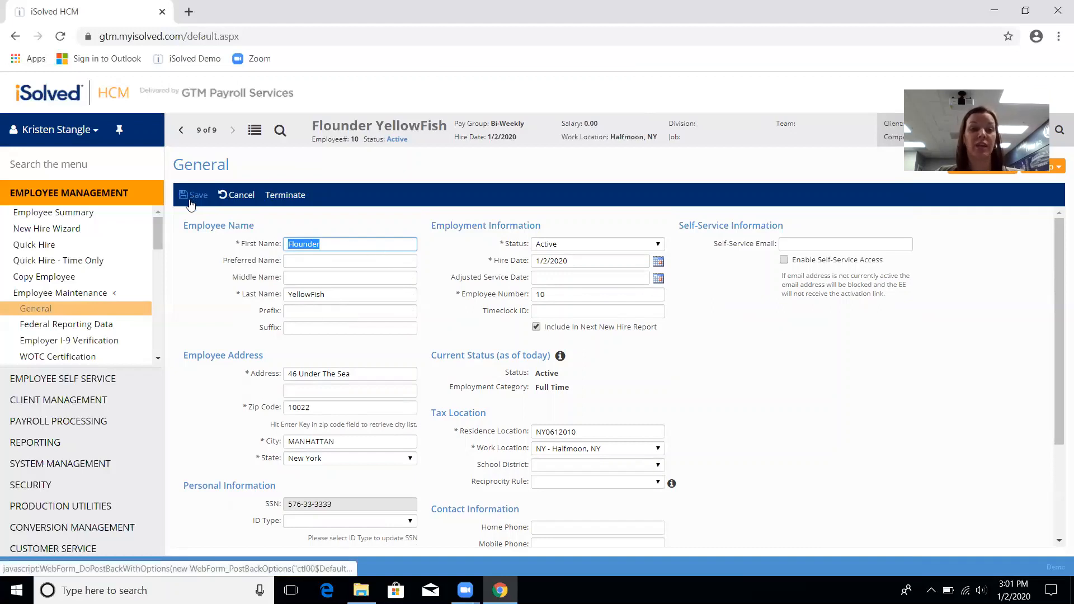
left_click(52, 213)
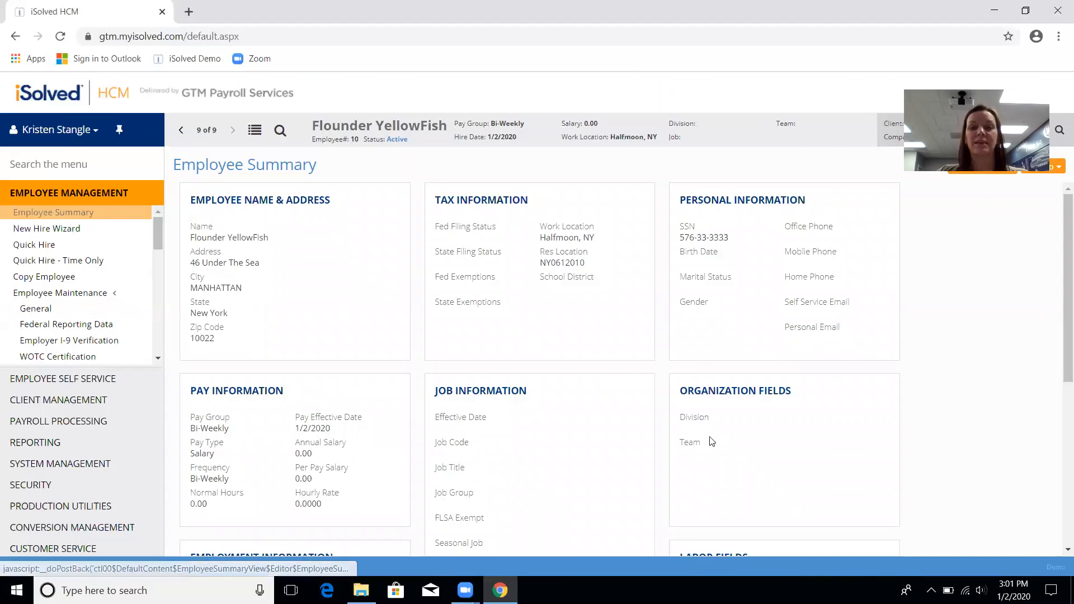
Step: Review employee 10's summary, then expand the Employee Pay menu
scroll(578, 333, "down", 6)
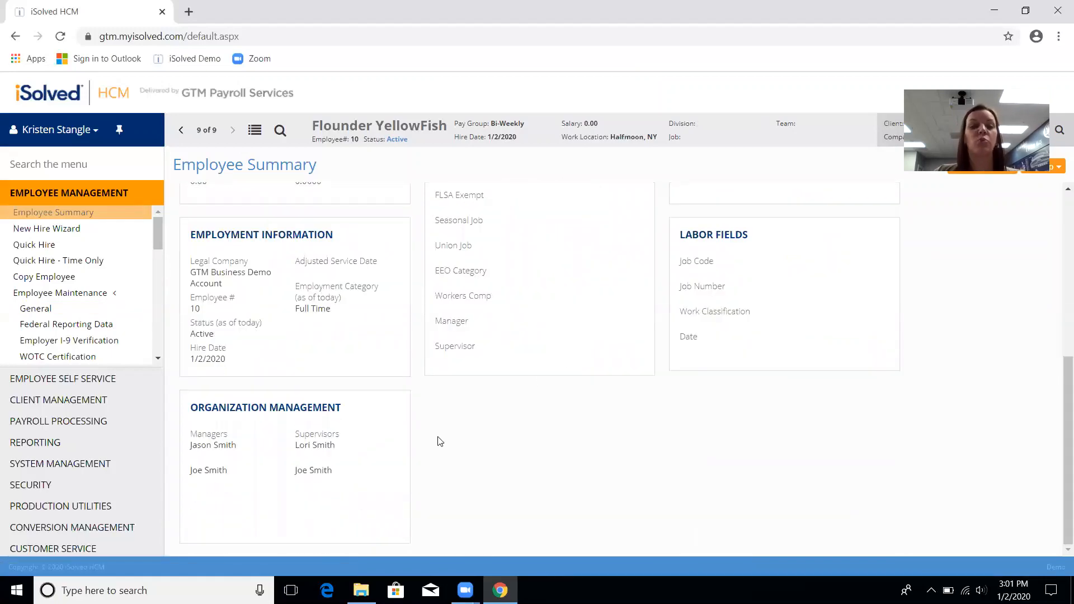
scroll(440, 469, "up", 1)
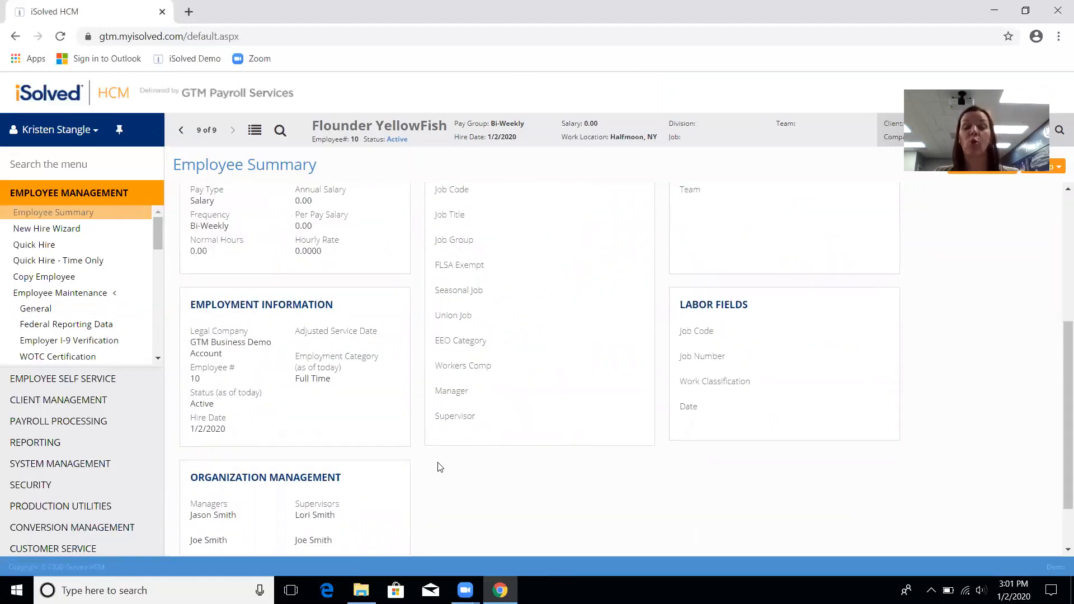
scroll(441, 469, "down", 1)
scroll(439, 467, "up", 7)
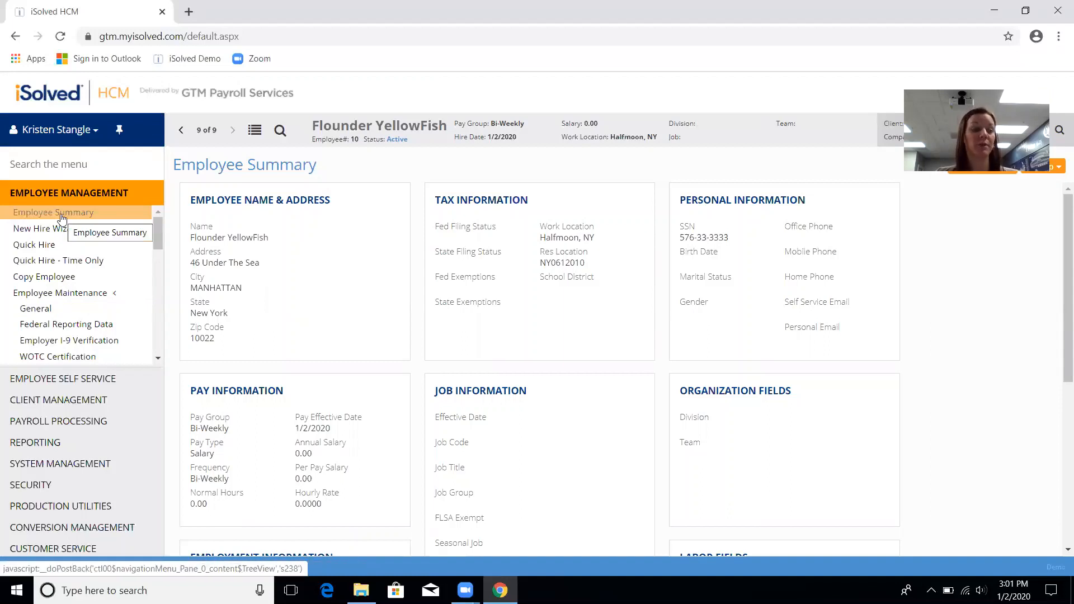
scroll(59, 269, "down", 3)
scroll(56, 287, "up", 3)
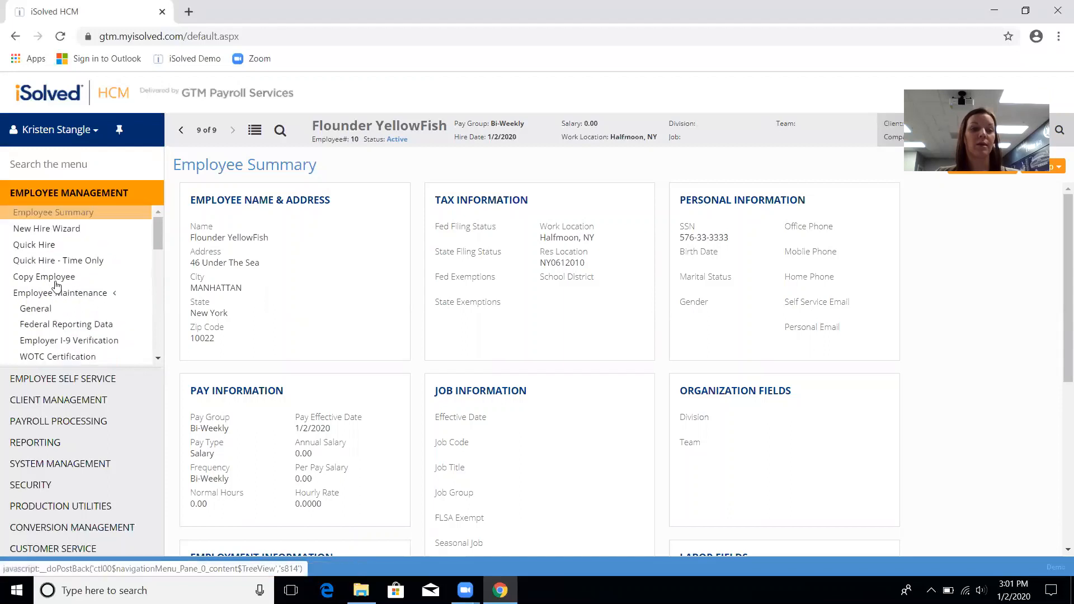
left_click(56, 291)
left_click(49, 308)
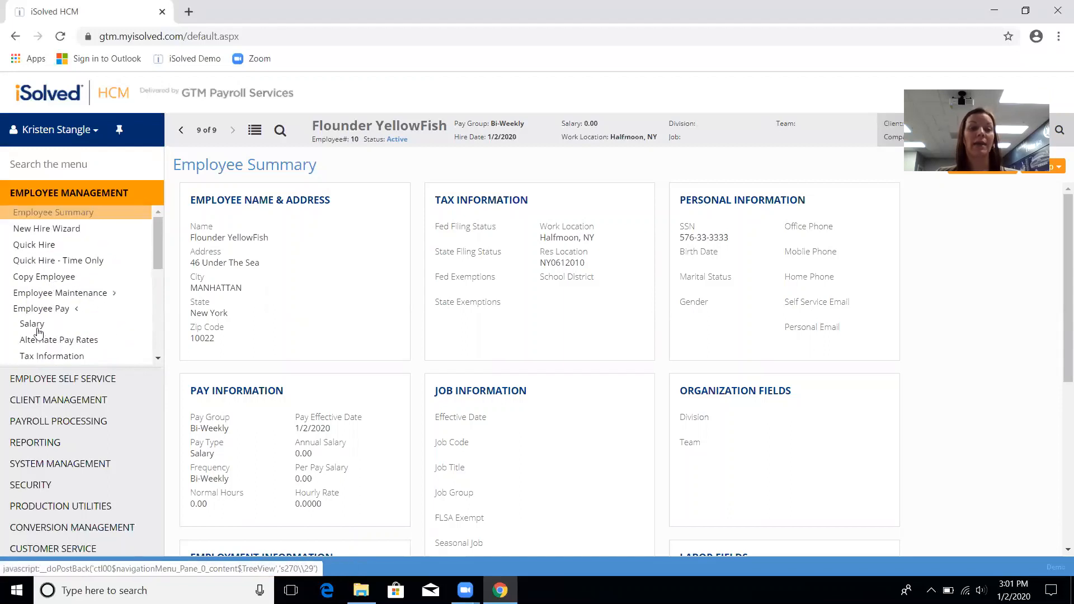
Step: Open Salary and start a Current Change record dated 1/2/2020 with reason Correction
left_click(32, 325)
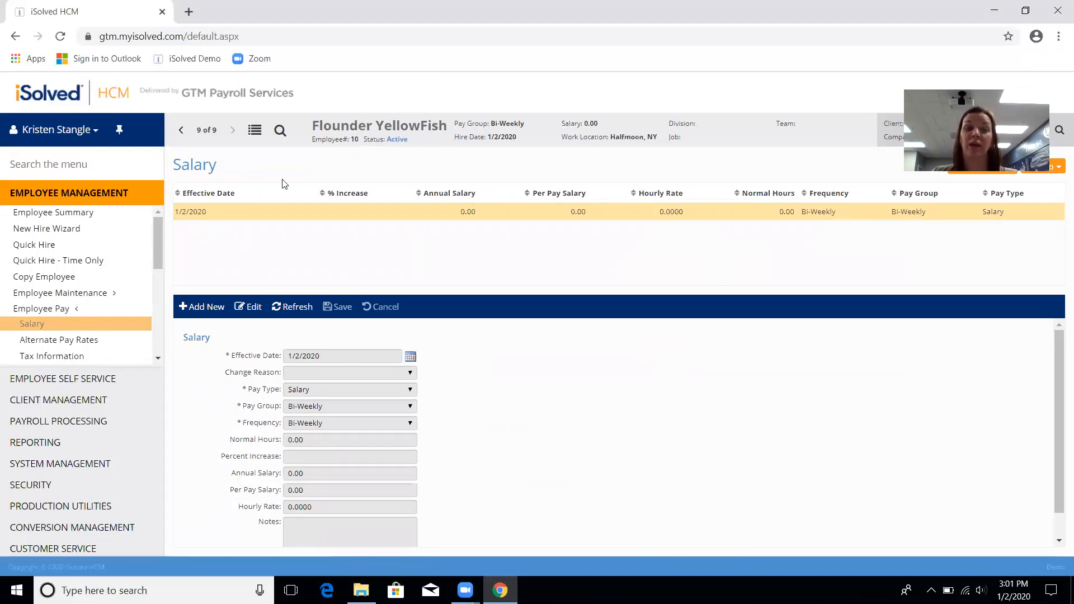
left_click(205, 308)
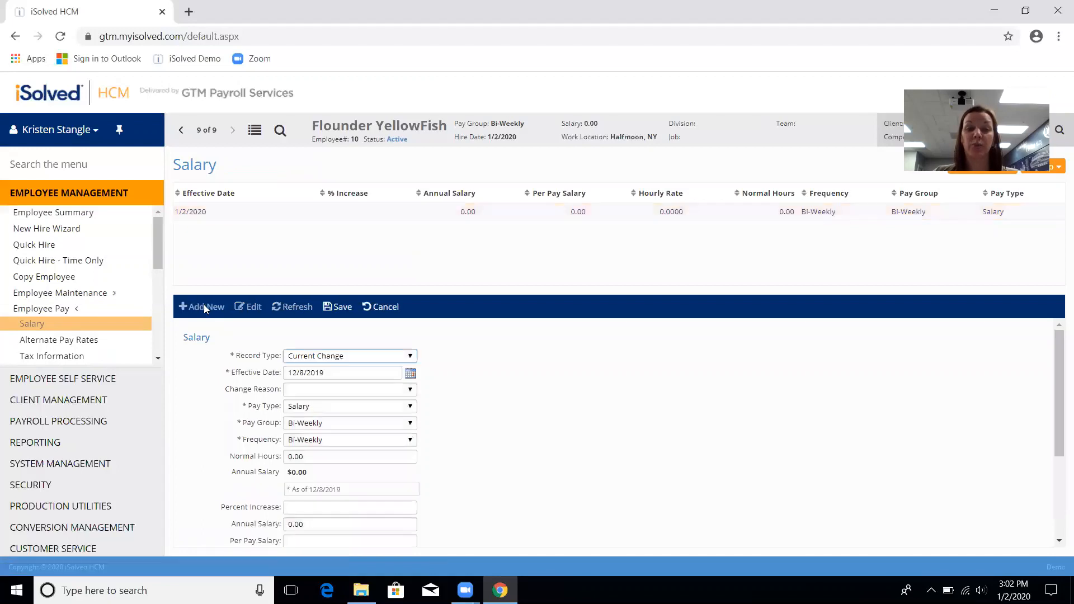
left_click(364, 357)
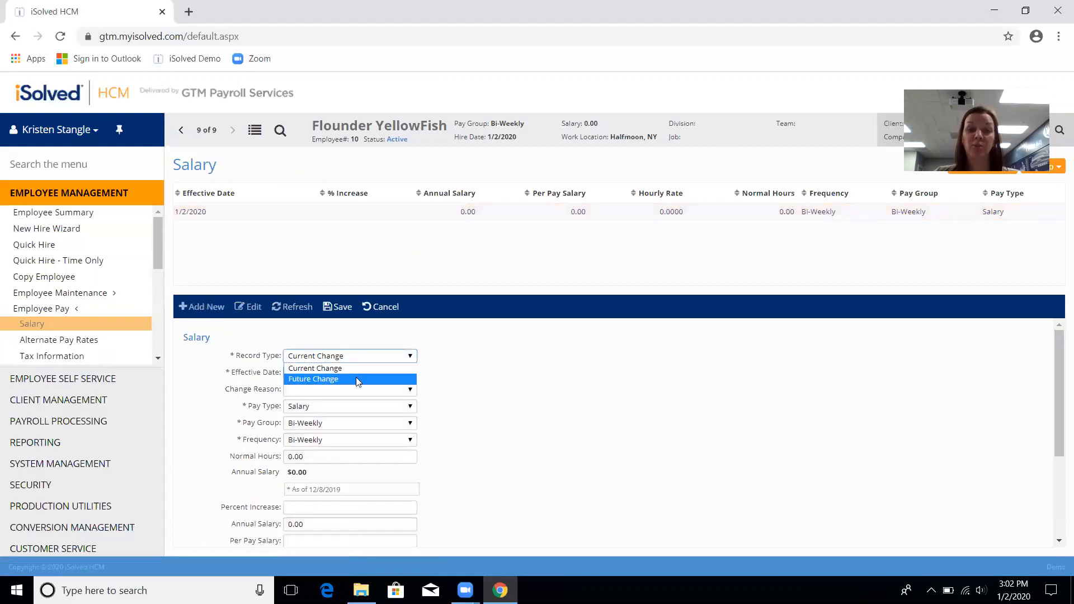
left_click(359, 368)
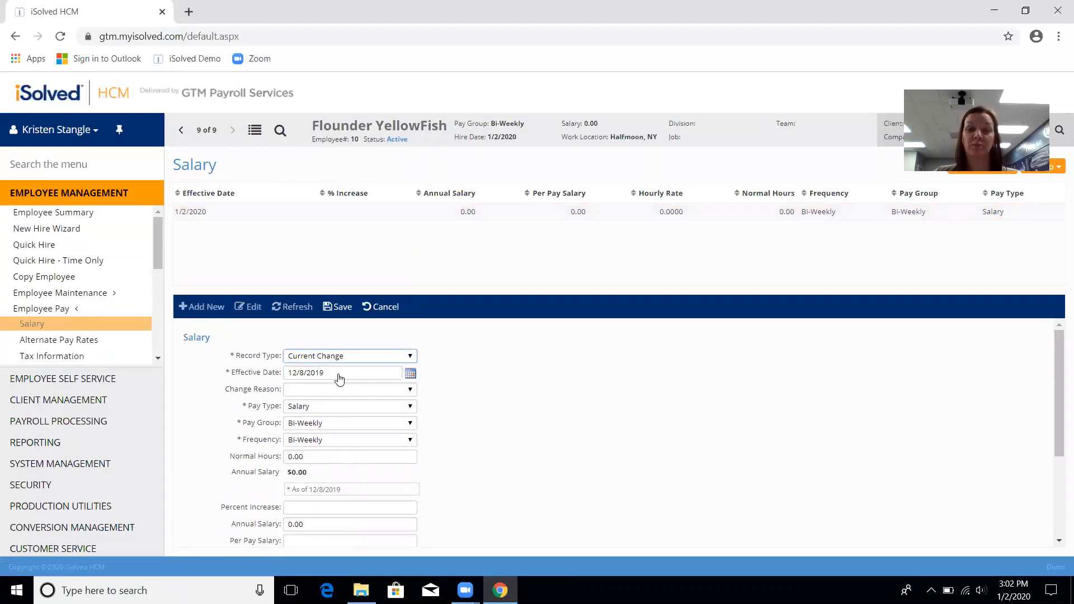
left_click(411, 373)
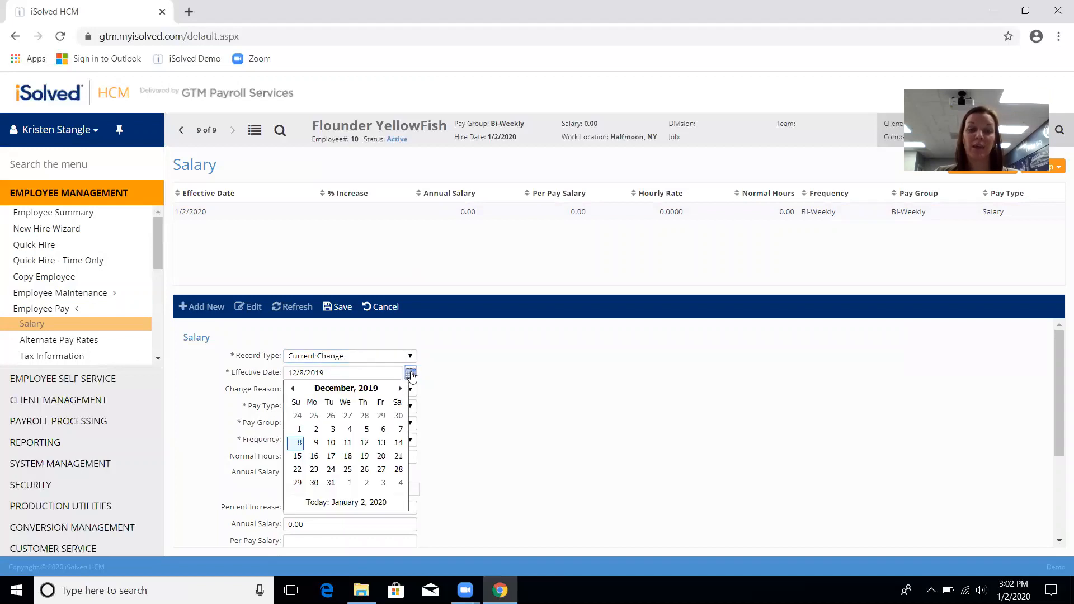
left_click(399, 389)
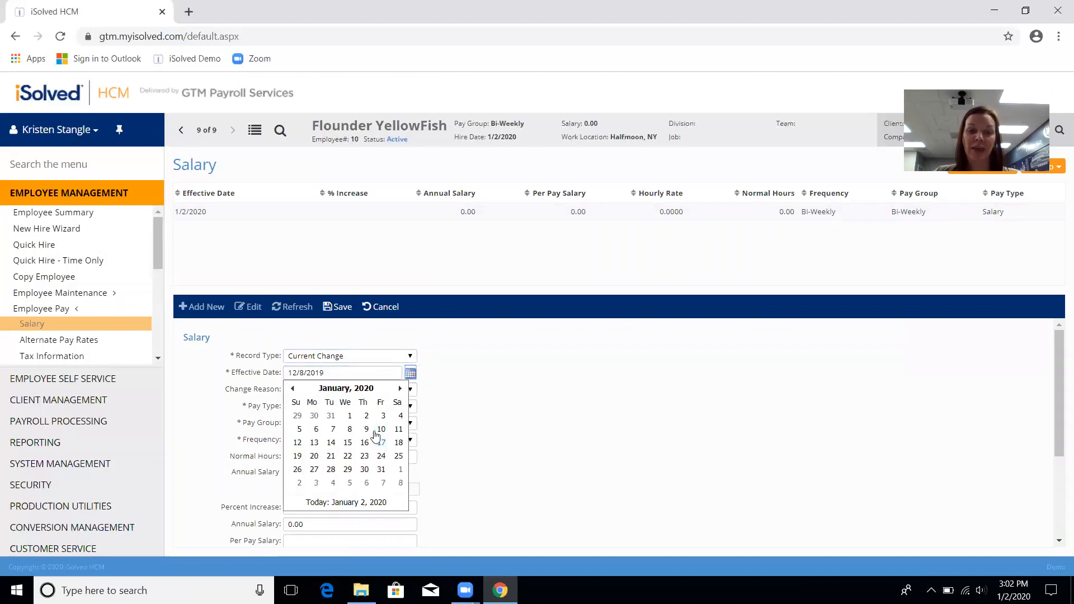
left_click(366, 421)
left_click(339, 389)
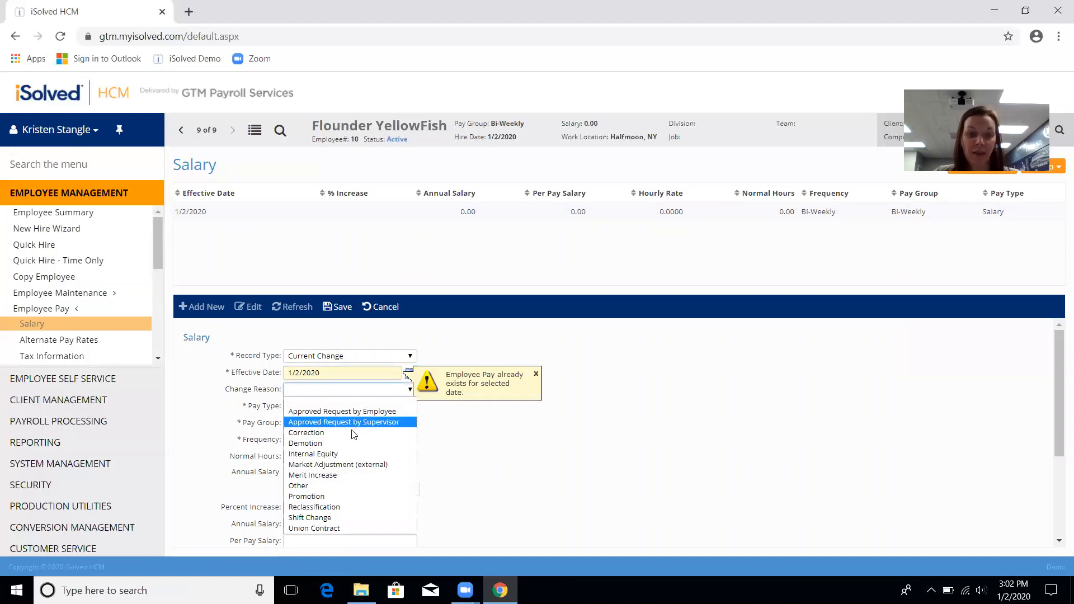
left_click(317, 435)
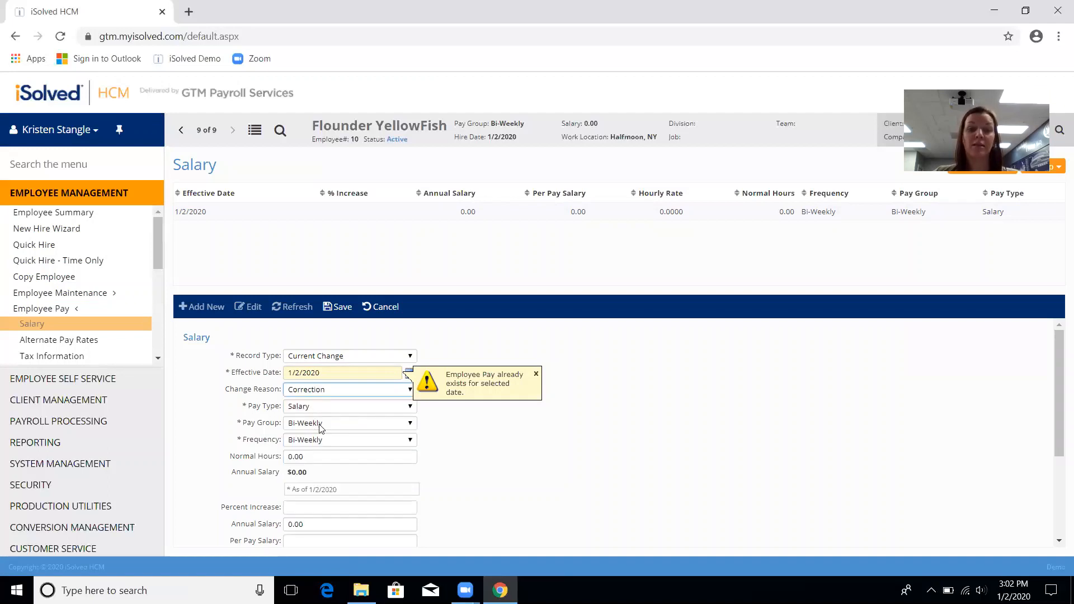
Step: Edit normal hours and change the effective date to the 3rd, then cancel the draft
left_click(318, 457)
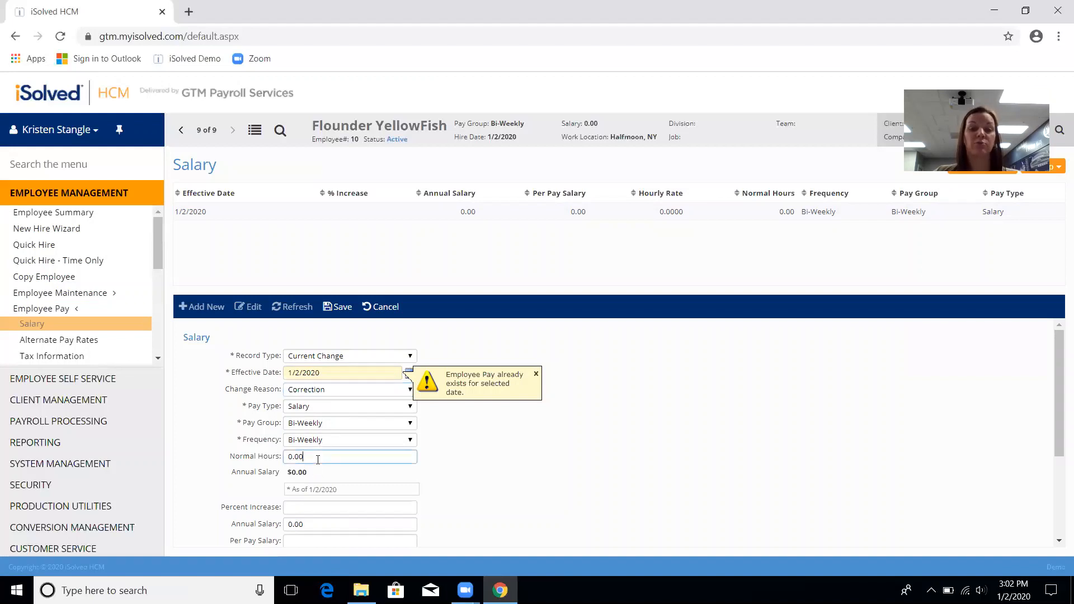
left_click(270, 462)
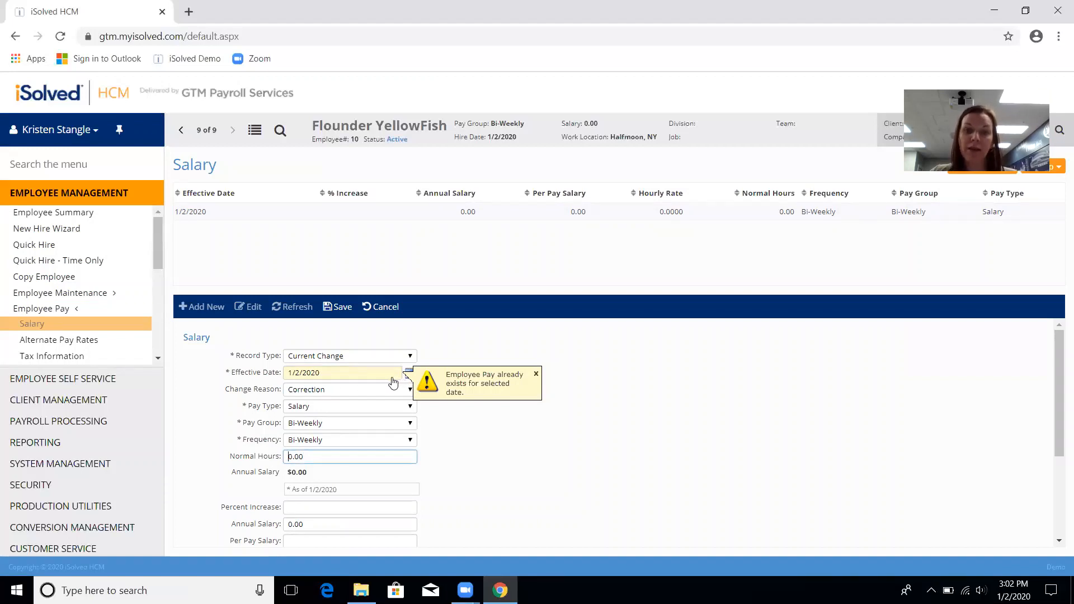
left_click(393, 381)
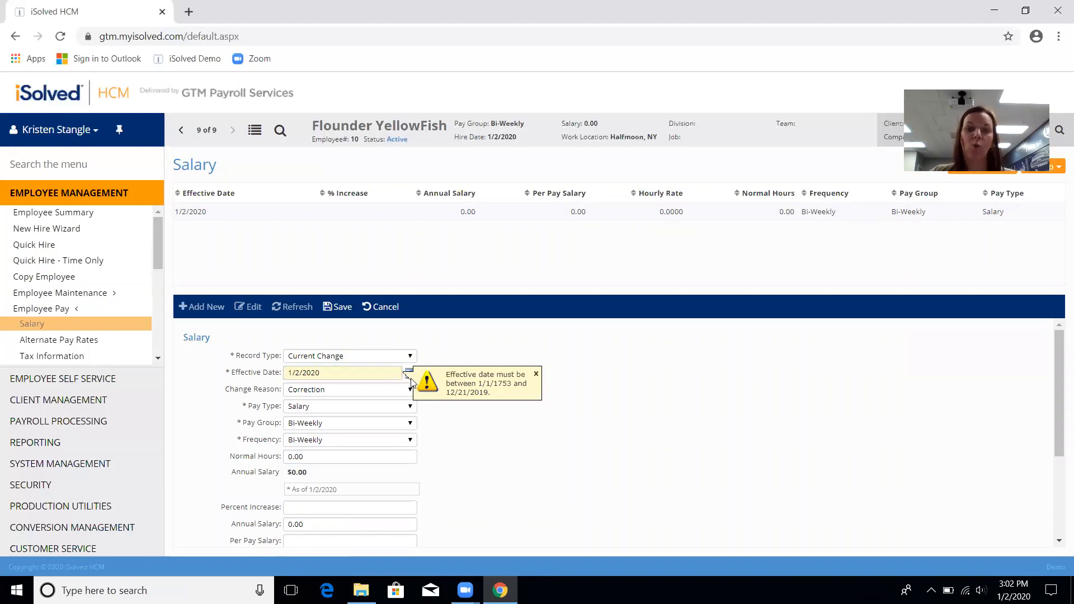
left_click(335, 374)
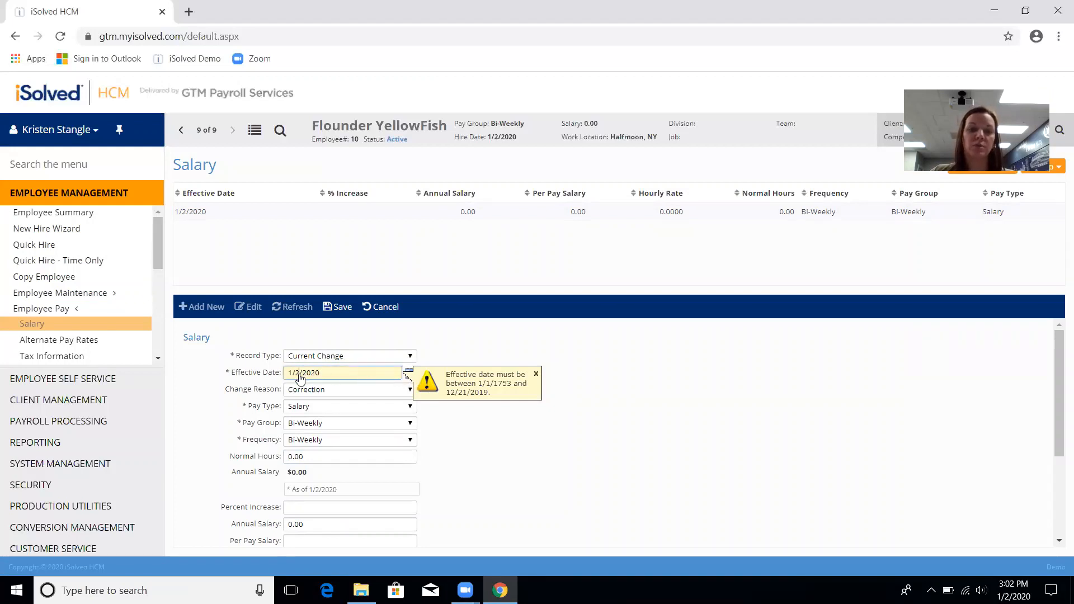
key("BackSpace")
type("3")
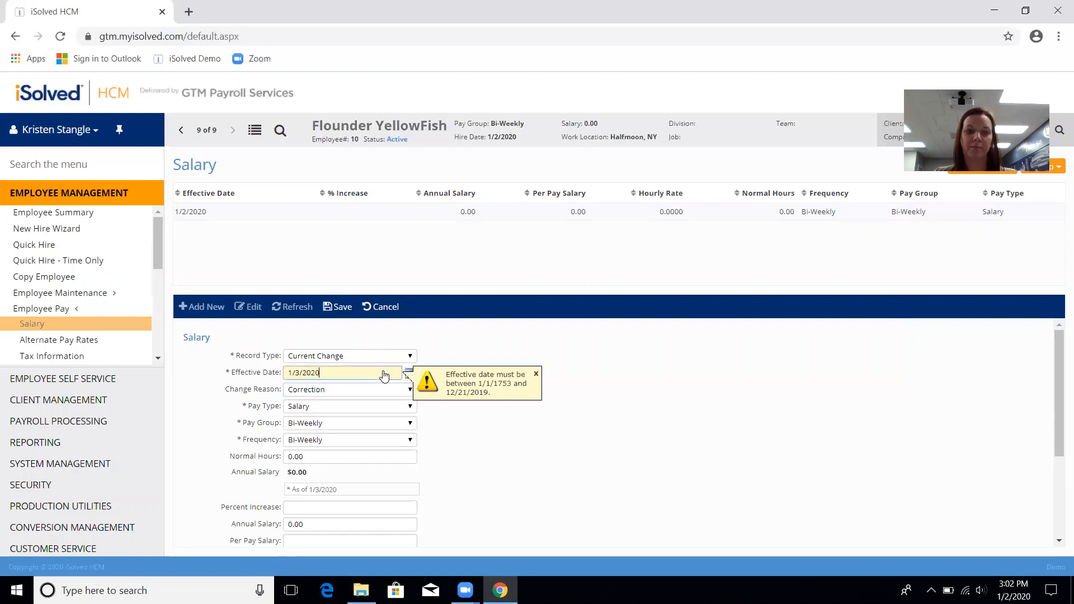
left_click(328, 310)
left_click(378, 307)
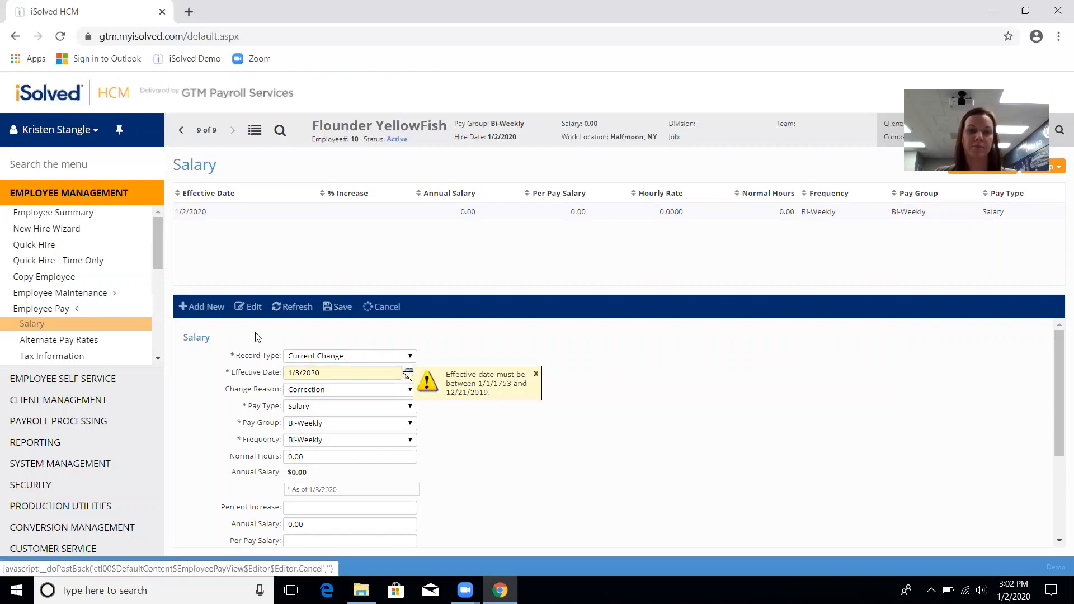
Step: Start a new Future Change salary record effective 1/6/2020
left_click(199, 309)
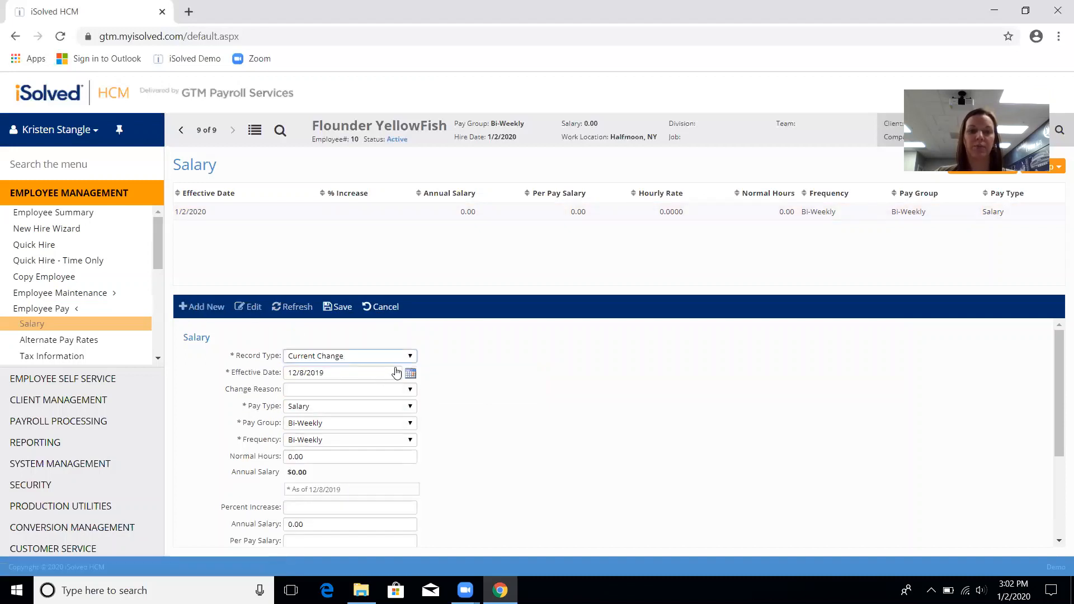
left_click(411, 374)
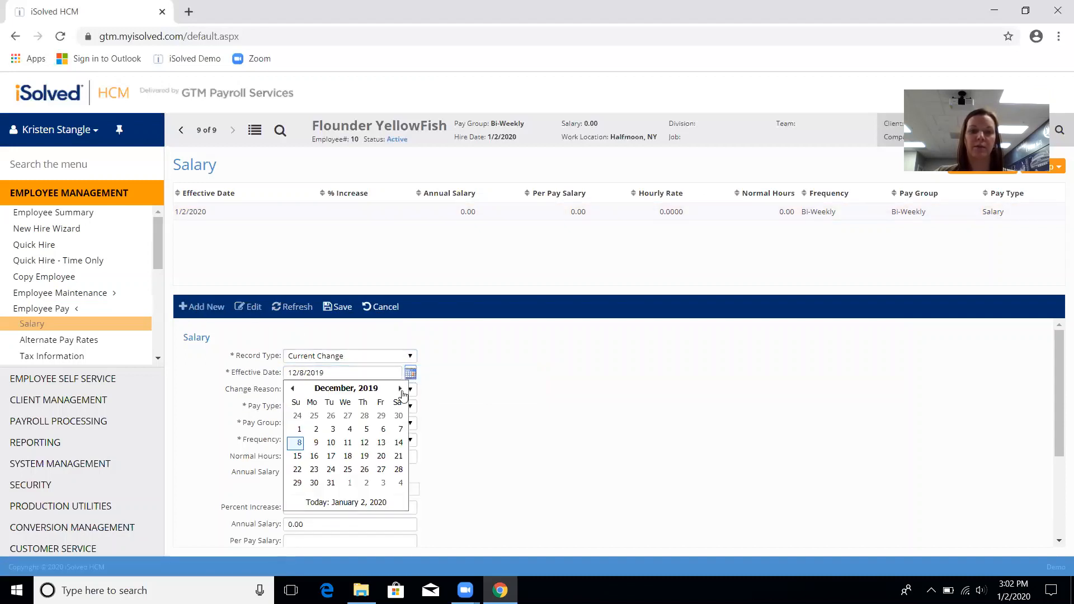
left_click(400, 389)
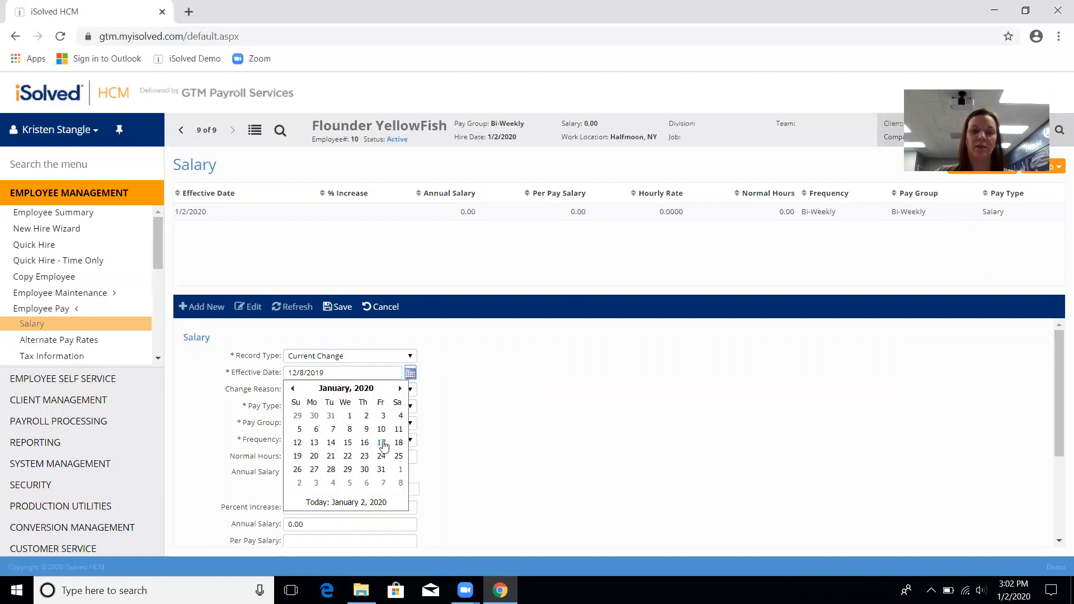
left_click(316, 429)
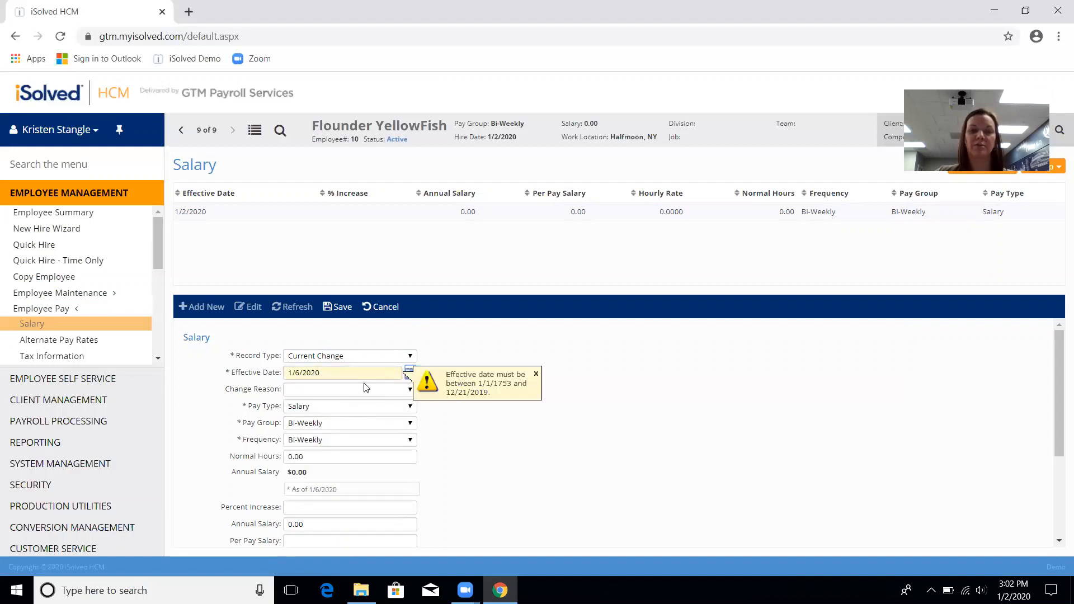
left_click(410, 357)
left_click(411, 373)
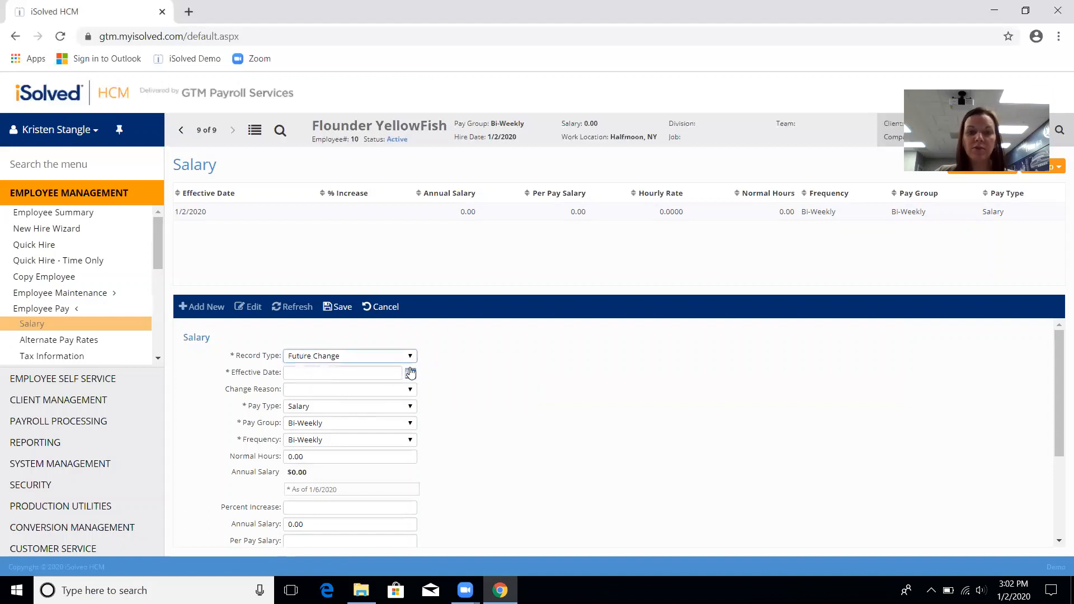
left_click(412, 373)
left_click(400, 389)
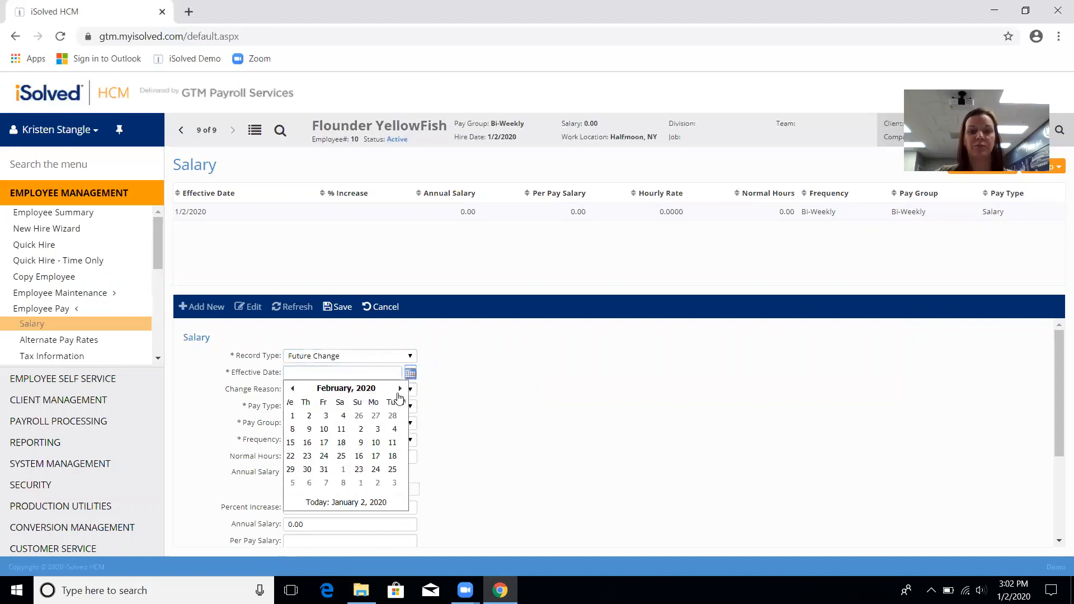
left_click(293, 389)
left_click(315, 429)
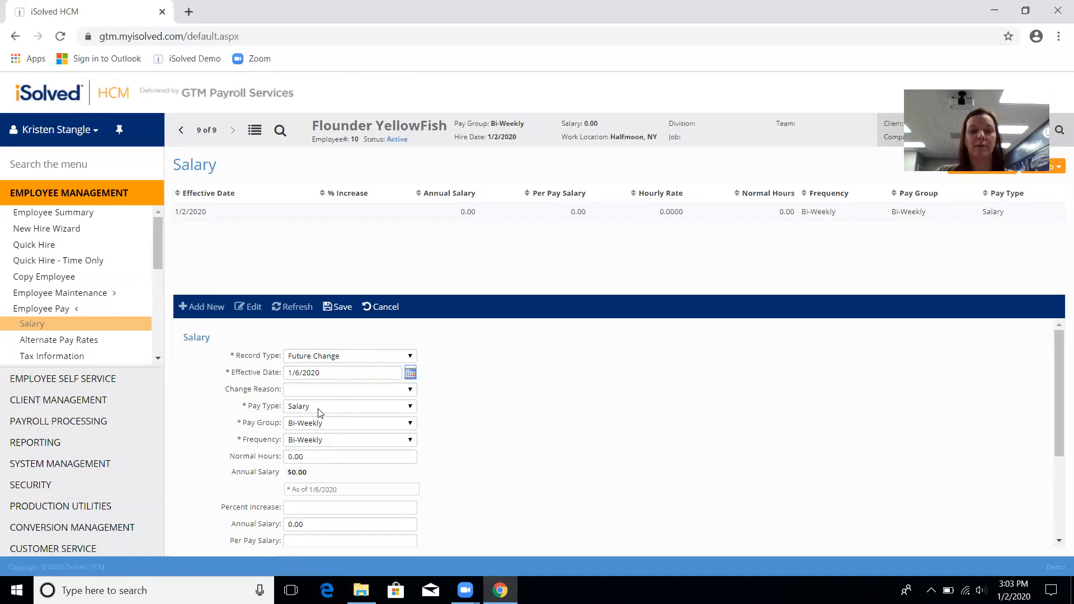
Step: Enter 40 normal hours and 120000 annual salary so the pay amounts recalculate
left_click_drag(315, 459, 275, 444)
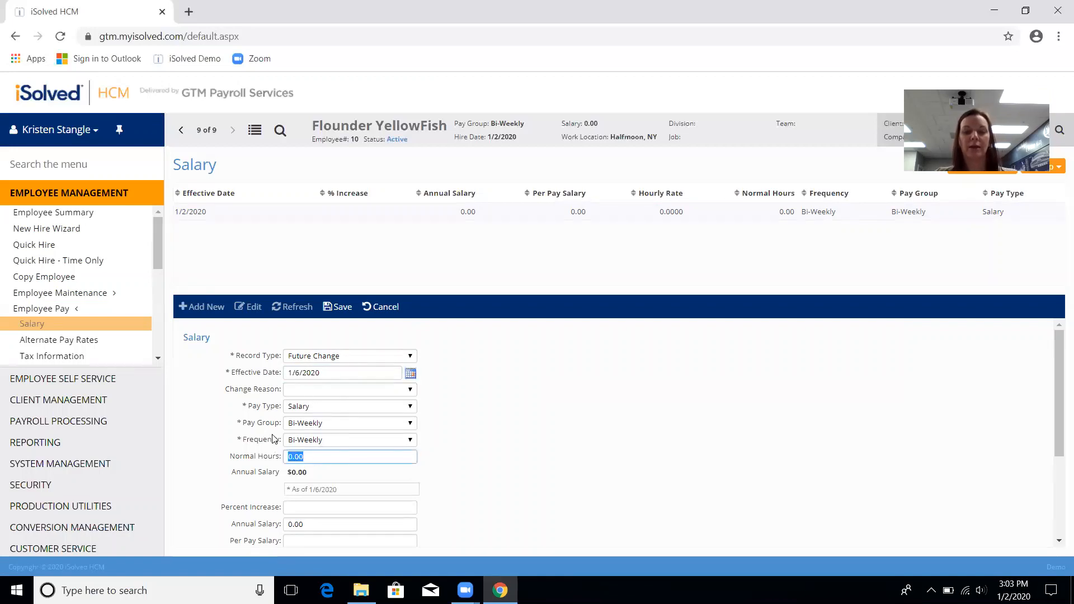
type("40")
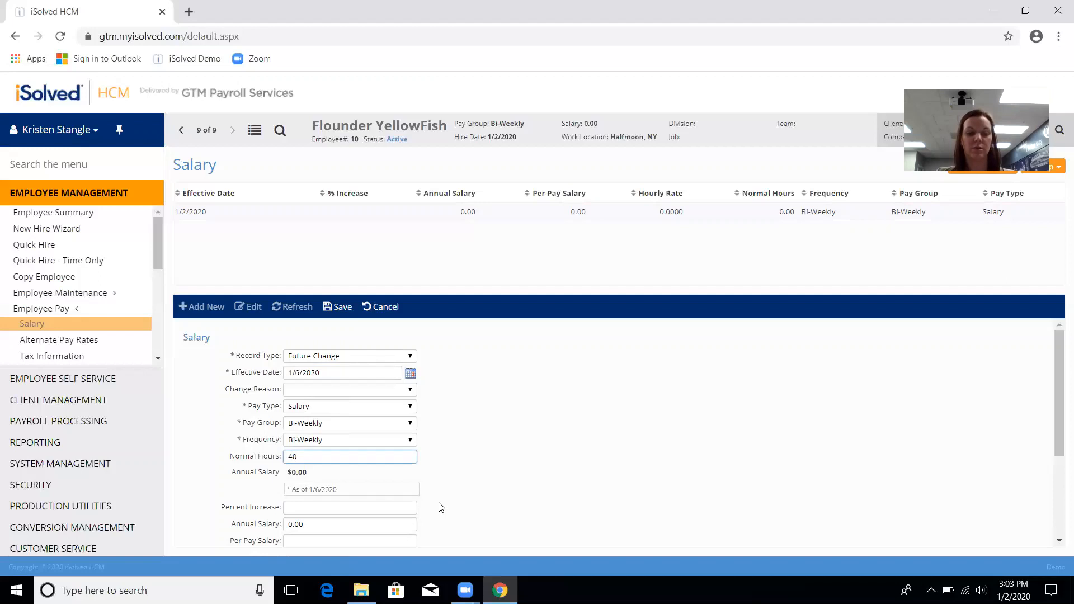
left_click(391, 507)
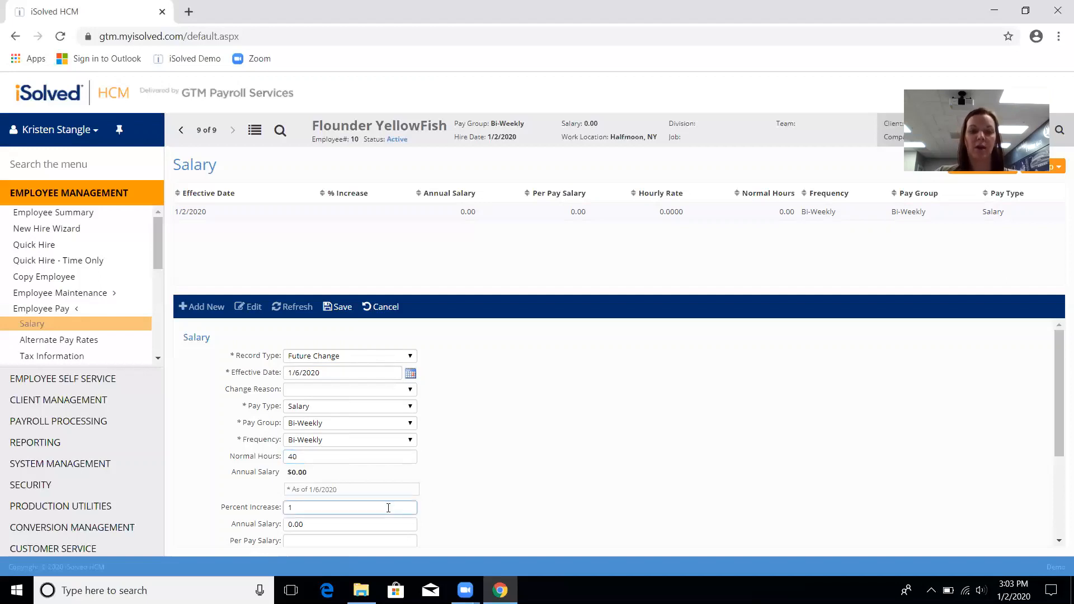
key("Tab")
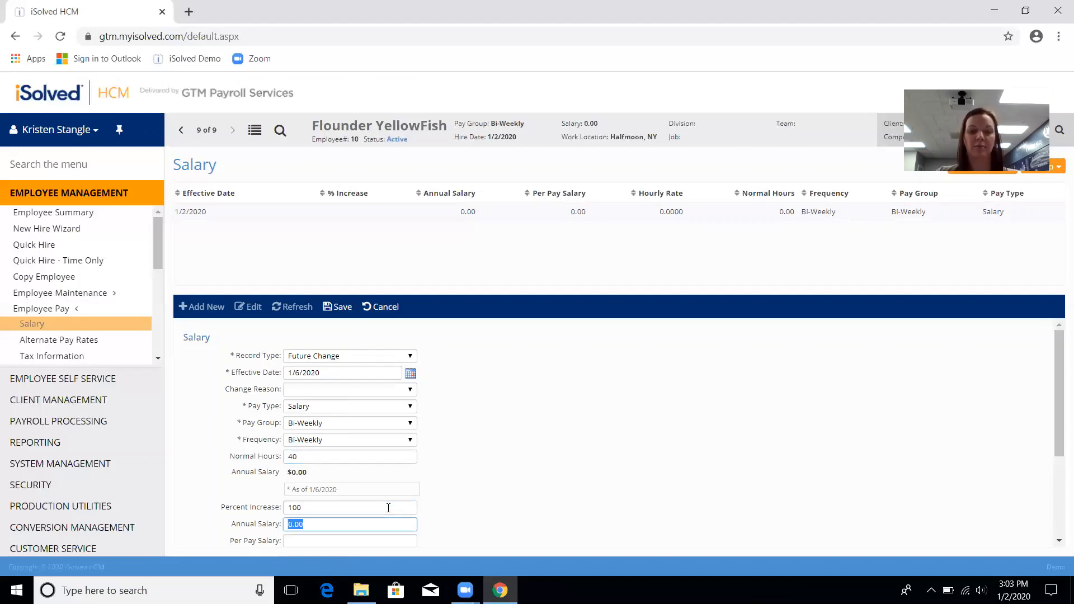
type("120000")
key("Tab")
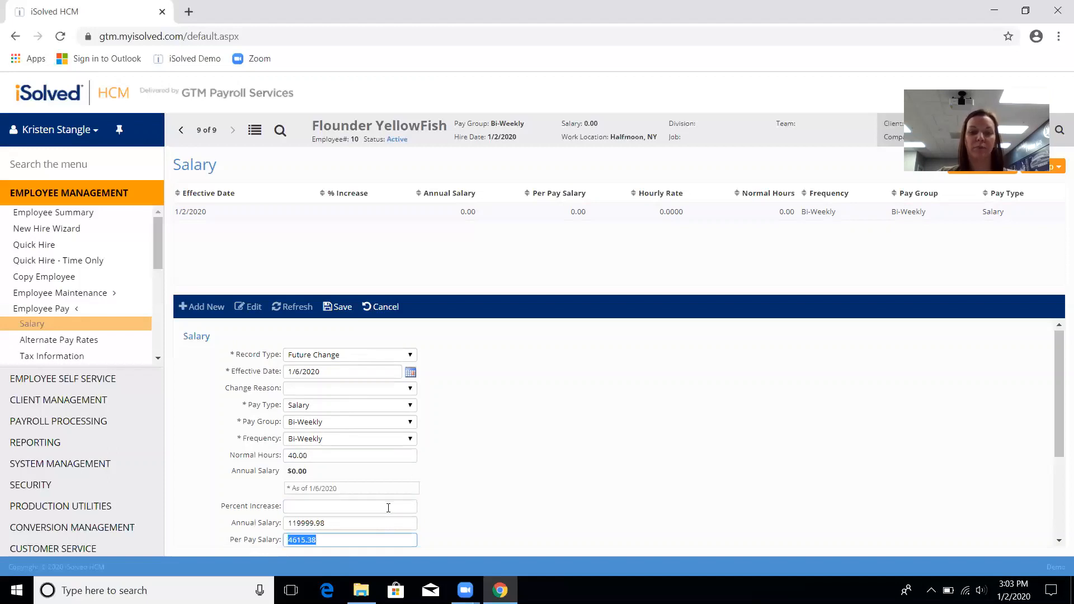
scroll(495, 491, "down", 1)
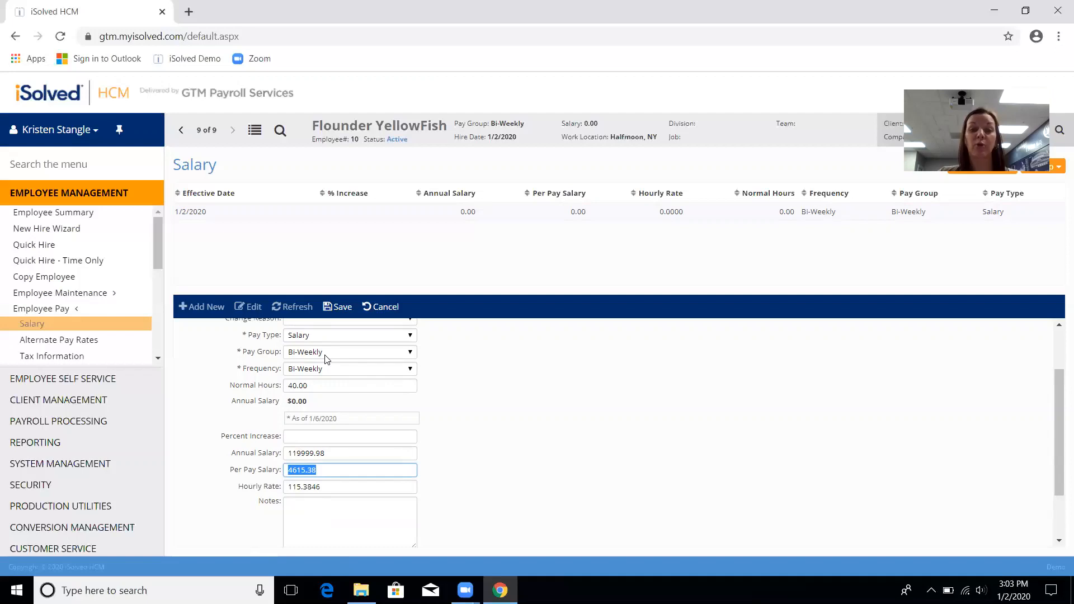
Step: Save the 1/6/2020 future salary change record
left_click(345, 314)
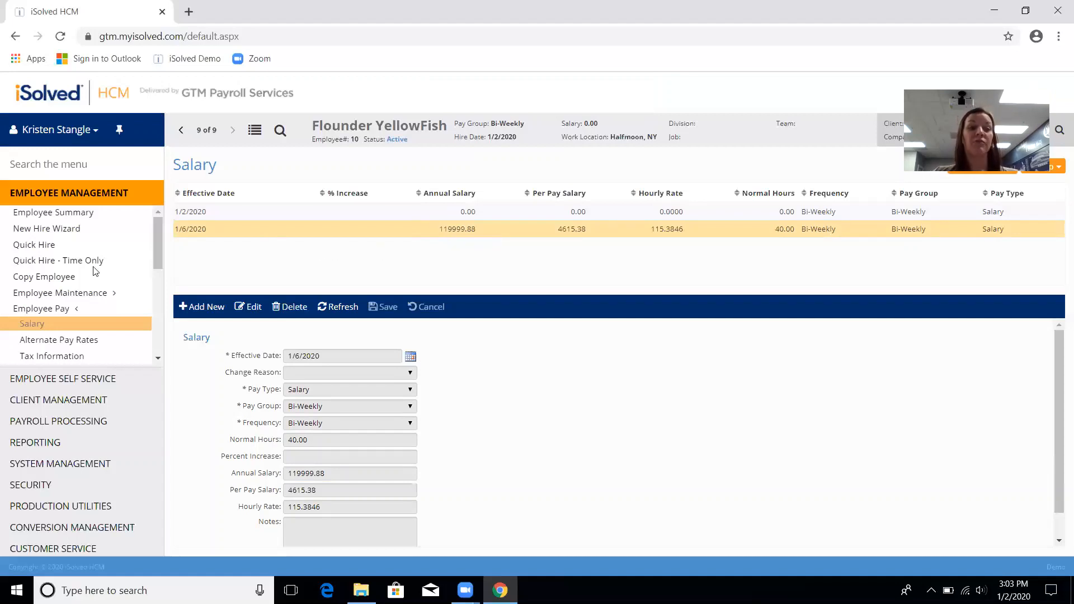
Step: Open the employee's Garnishments page from the left menu
left_click(50, 311)
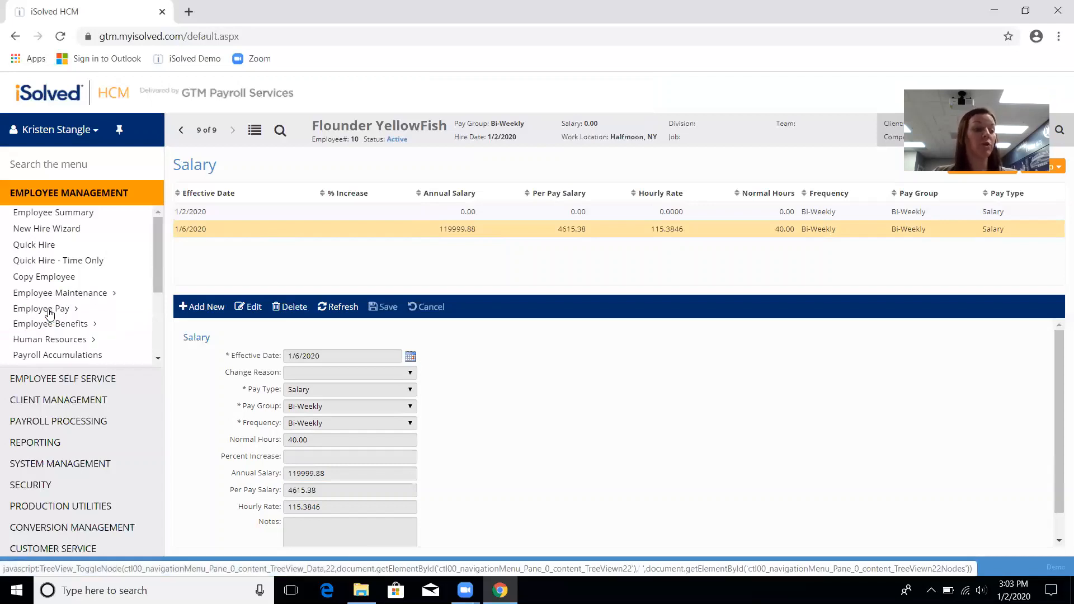
left_click(50, 311)
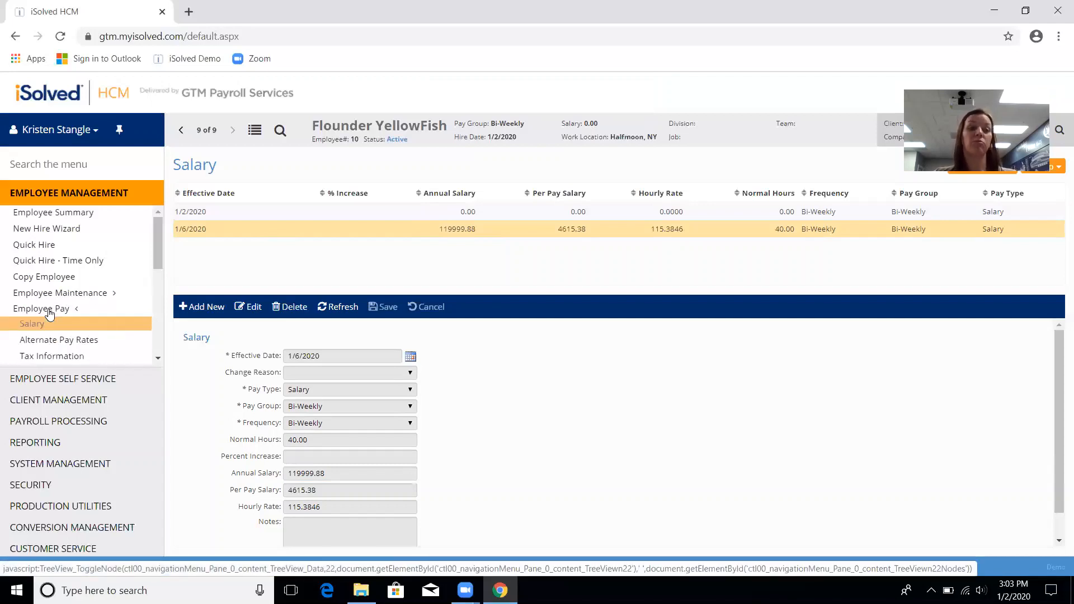
scroll(53, 302, "down", 3)
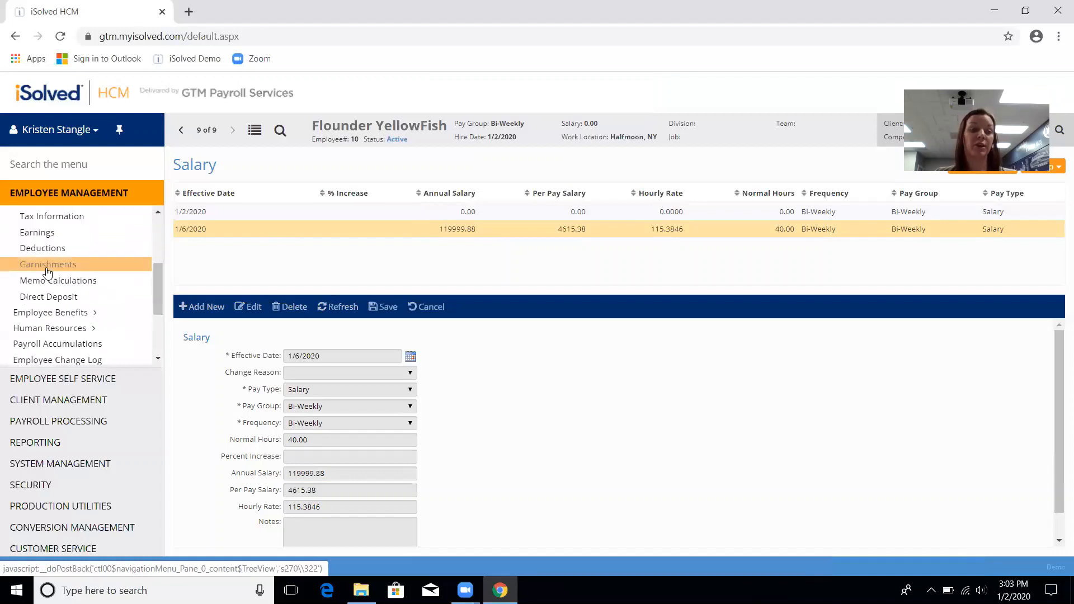
left_click(47, 269)
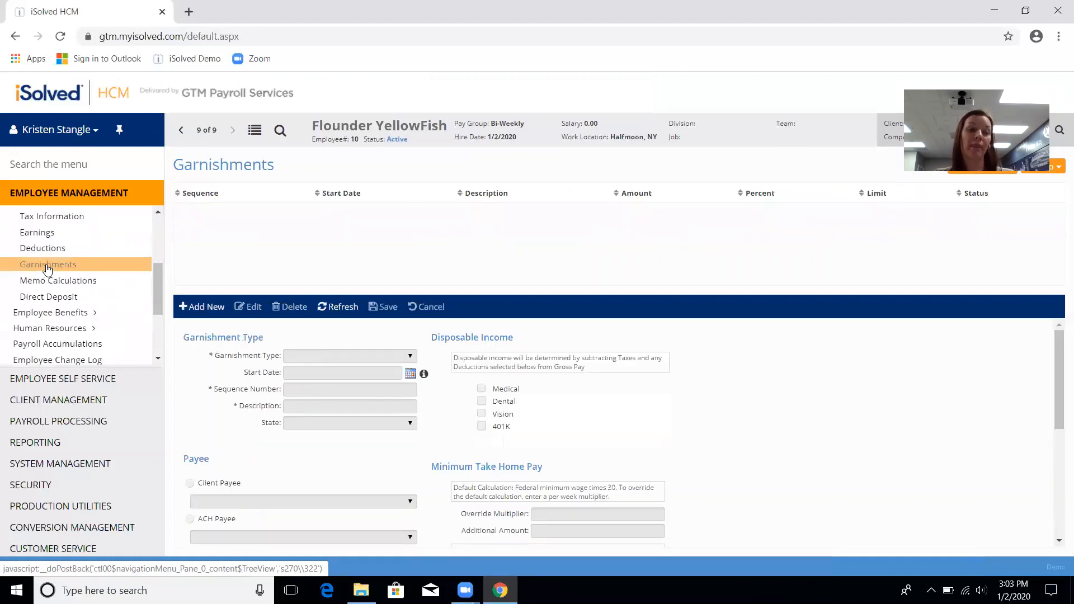
scroll(61, 296, "down", 3)
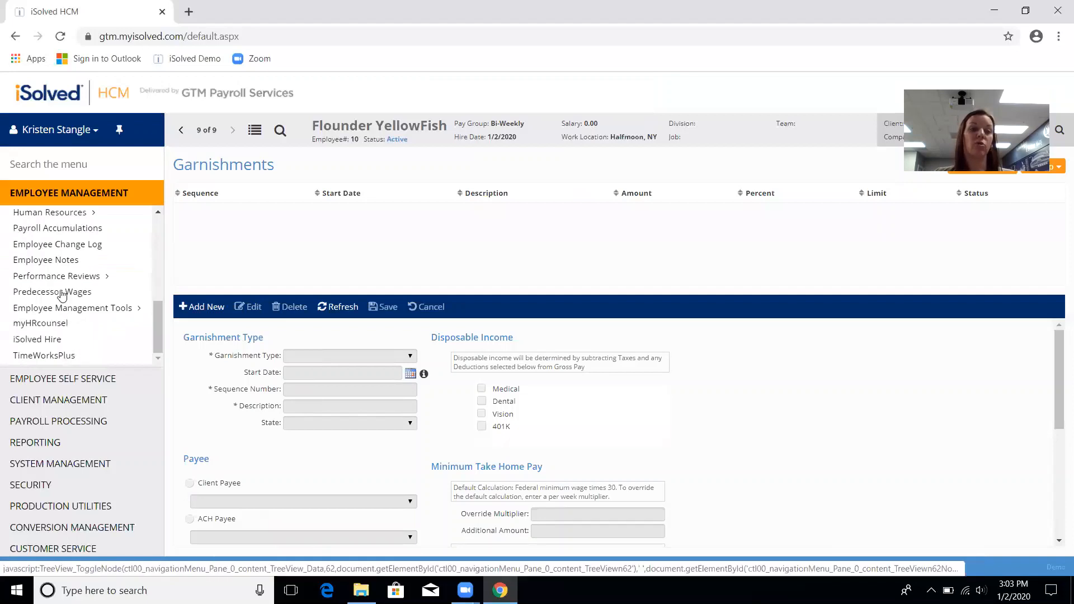
scroll(45, 285, "up", 5)
Step: Browse Benefit Plans, Benefit Rate Factors, Leave Accruals and Group Term Life pages
left_click(25, 308)
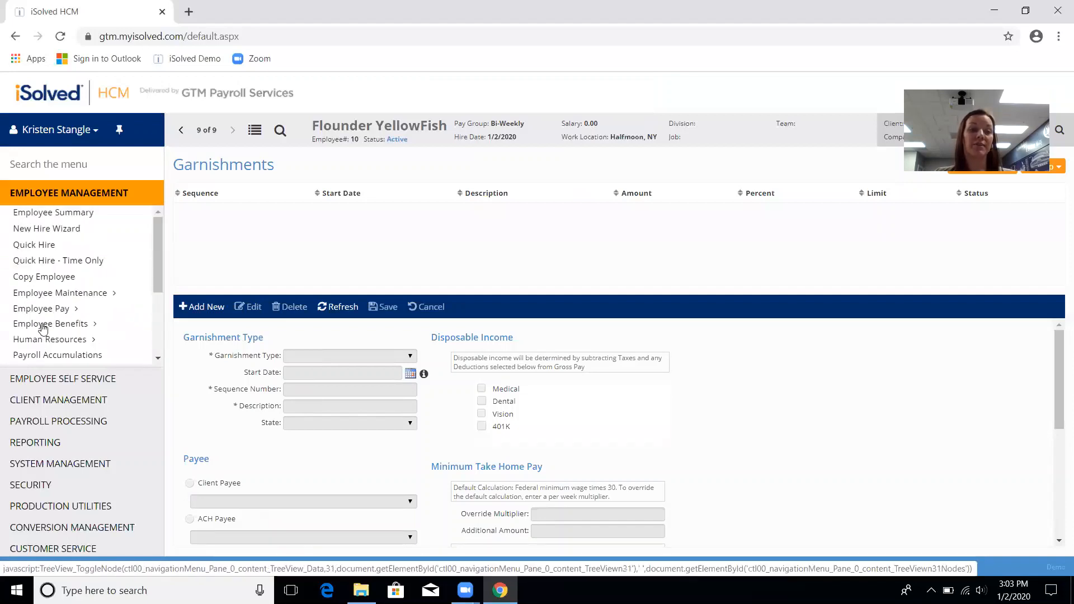
left_click(43, 329)
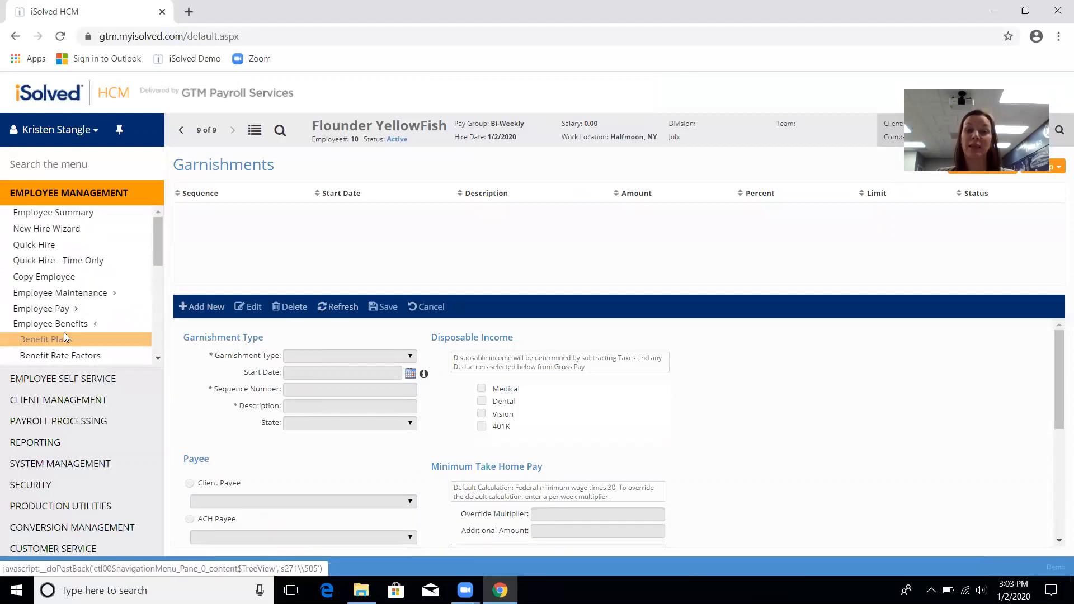
left_click(64, 335)
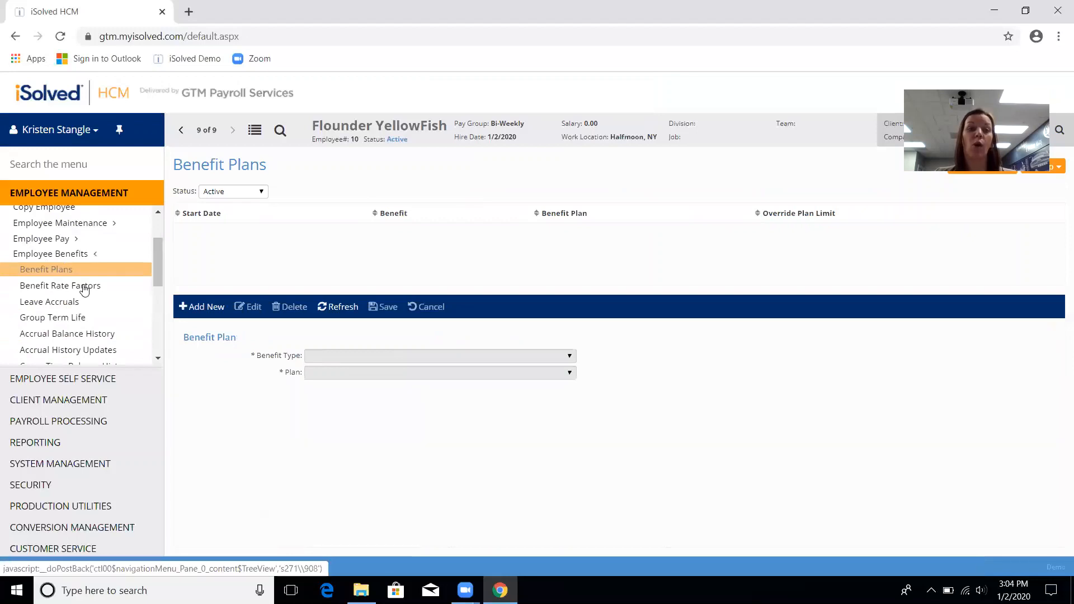
left_click(84, 286)
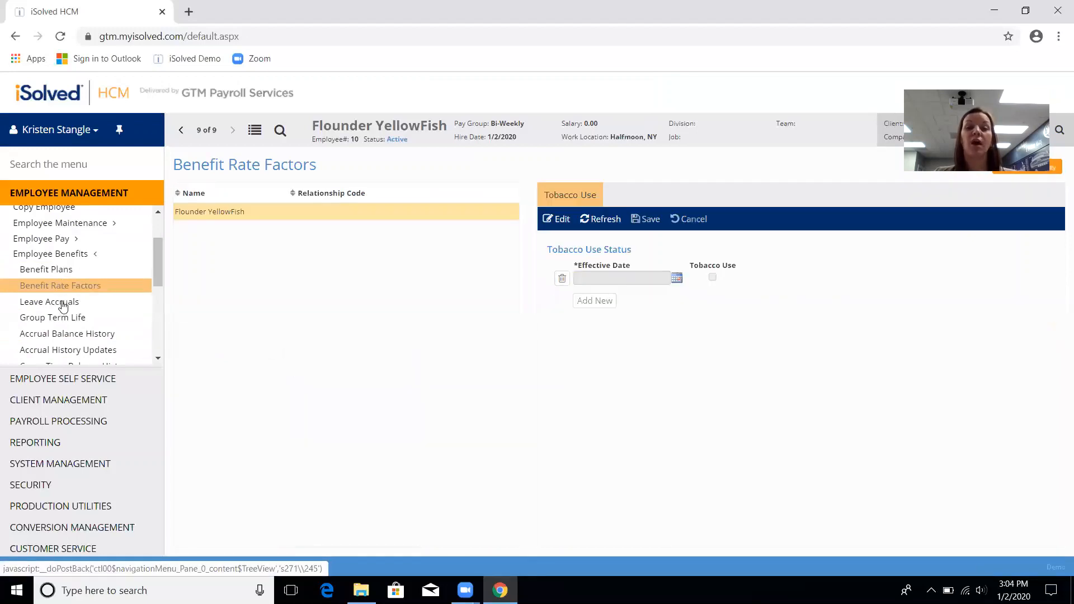
left_click(63, 305)
left_click(78, 319)
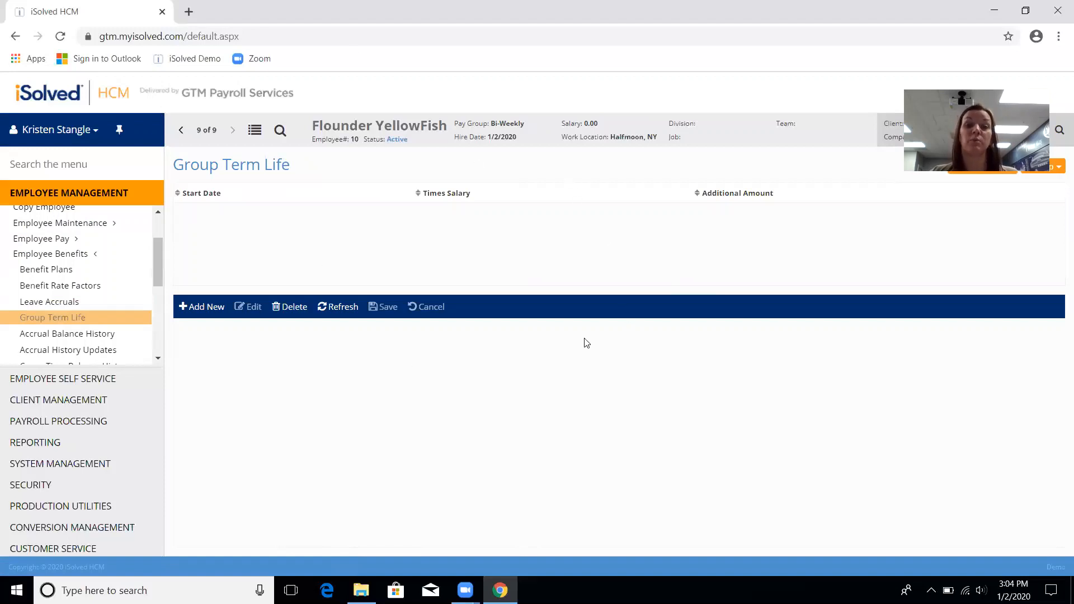
Step: Return to the Employee List showing all nine active employees
left_click(257, 133)
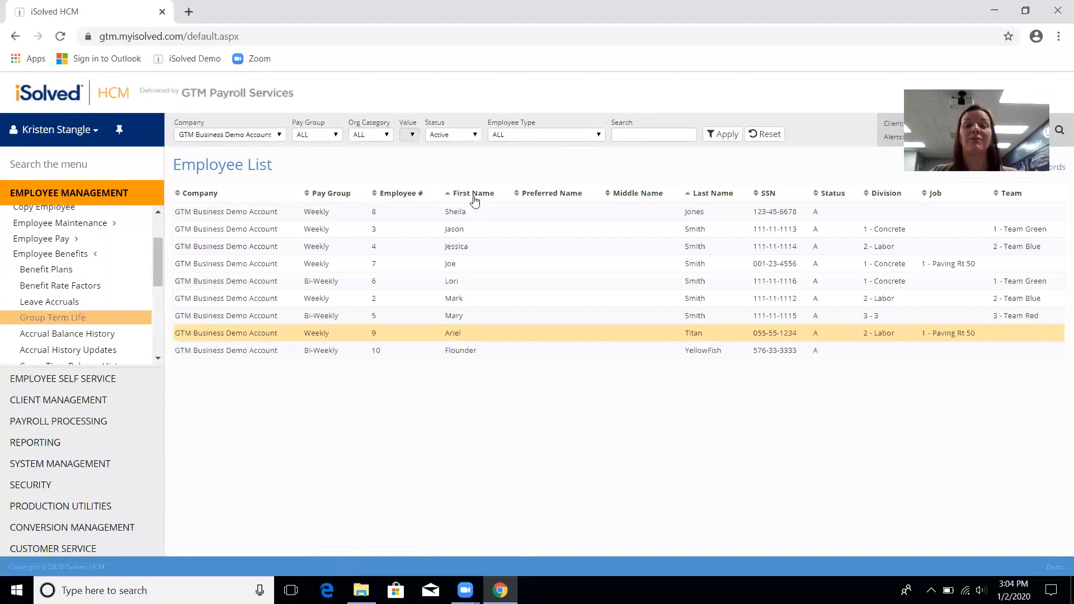